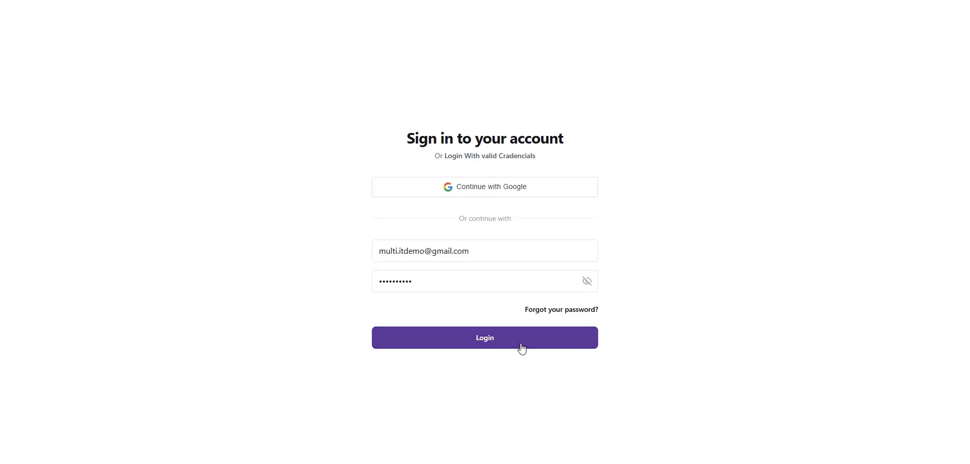
Sign in with the prefilled account credentials and open the Business Website builder.
left_click(522, 349)
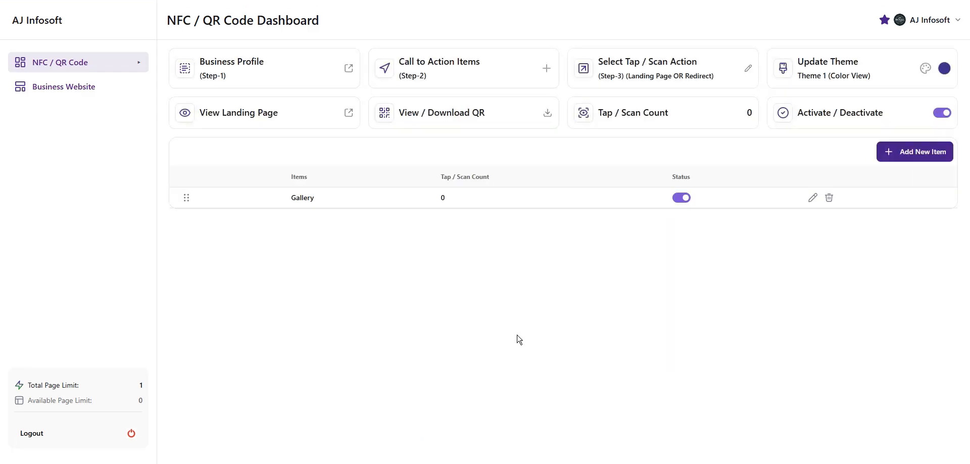
left_click(71, 91)
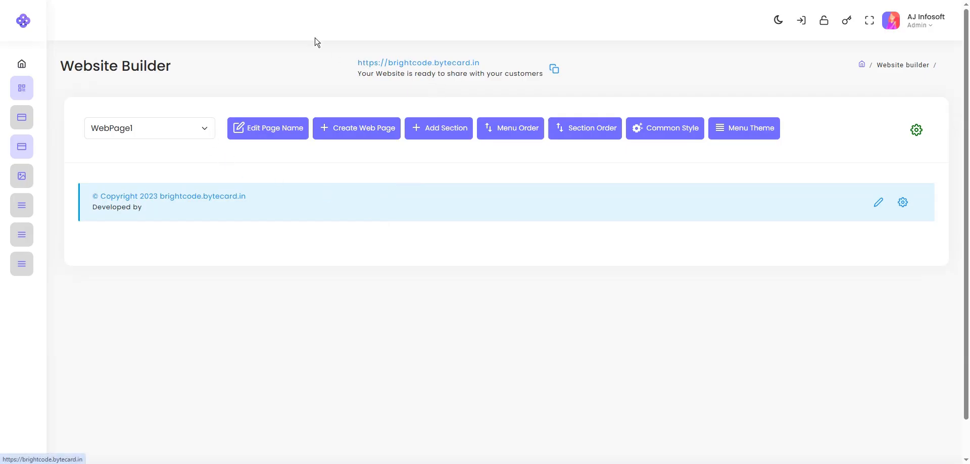
Preview the published Brightcode website from its banner down to the work process section, and return to the builder.
left_click(398, 64)
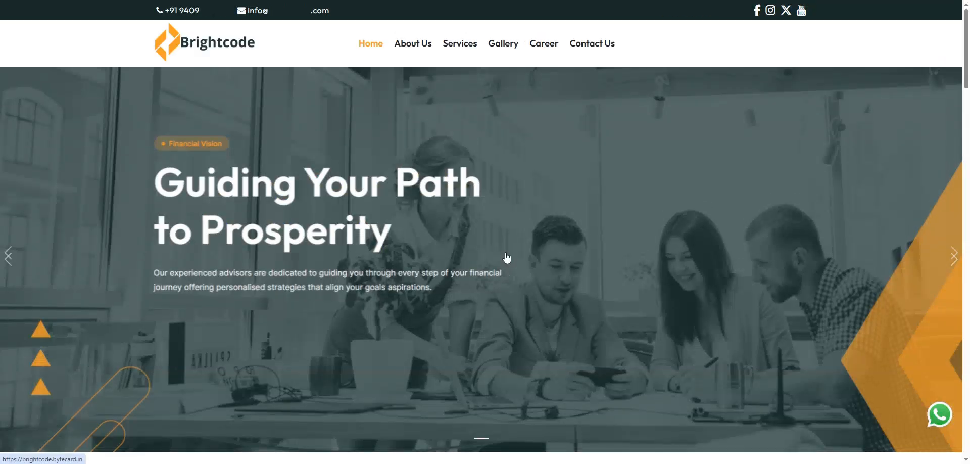
scroll(507, 258, "down", 15)
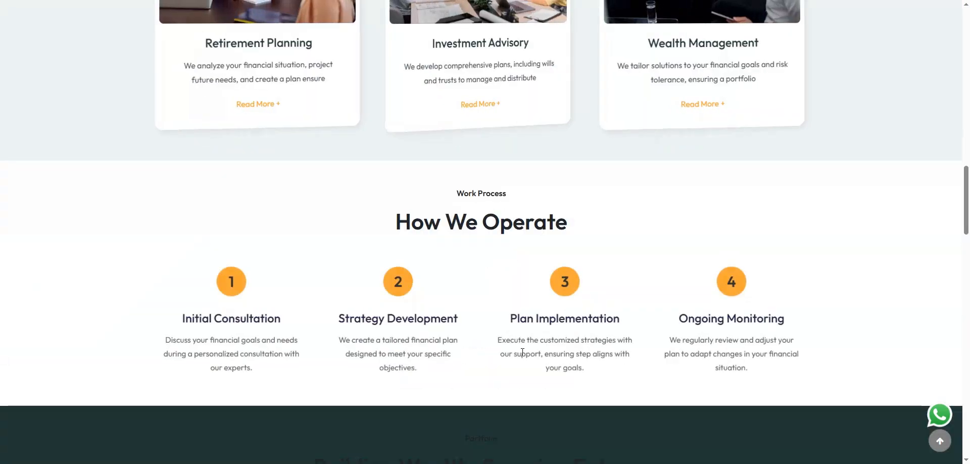
scroll(520, 352, "up", 15)
key("ctrl+w")
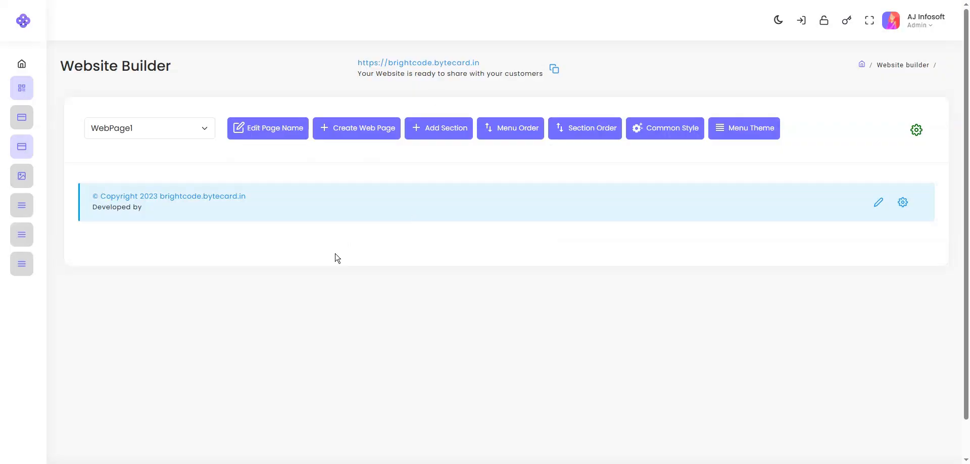
Select the Home page to list its sections in the website builder.
left_click(178, 134)
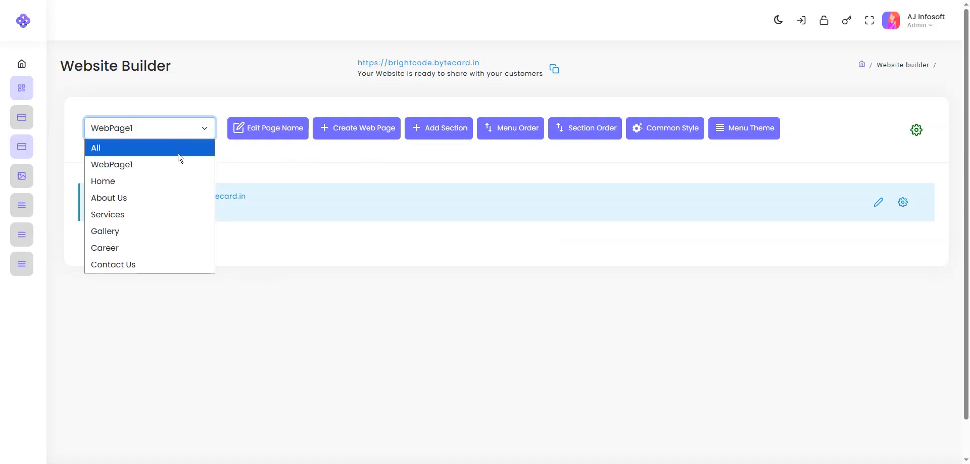
left_click(171, 191)
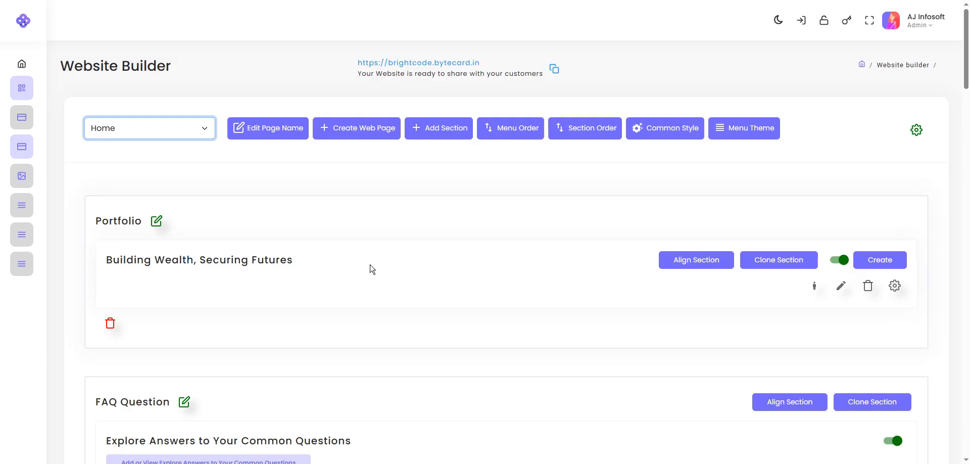
Compare the builder's page list with the navigation menu of the published Brightcode website.
left_click(176, 129)
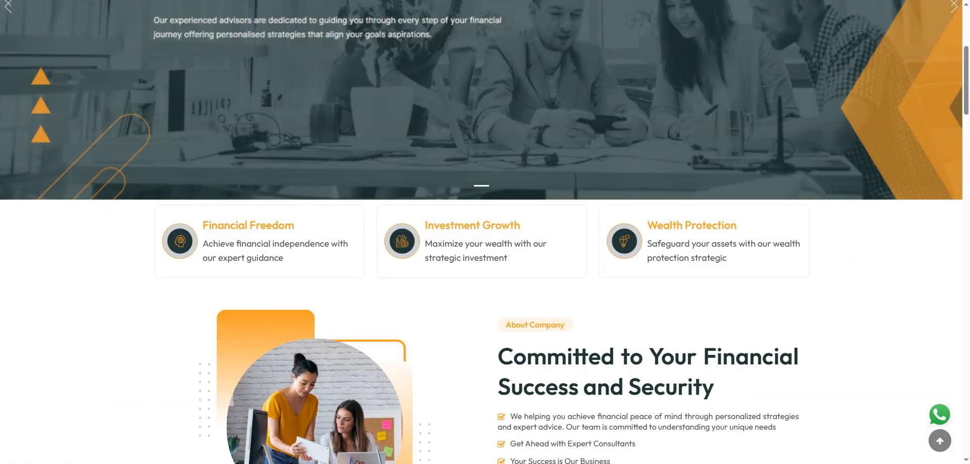
scroll(441, 214, "up", 5)
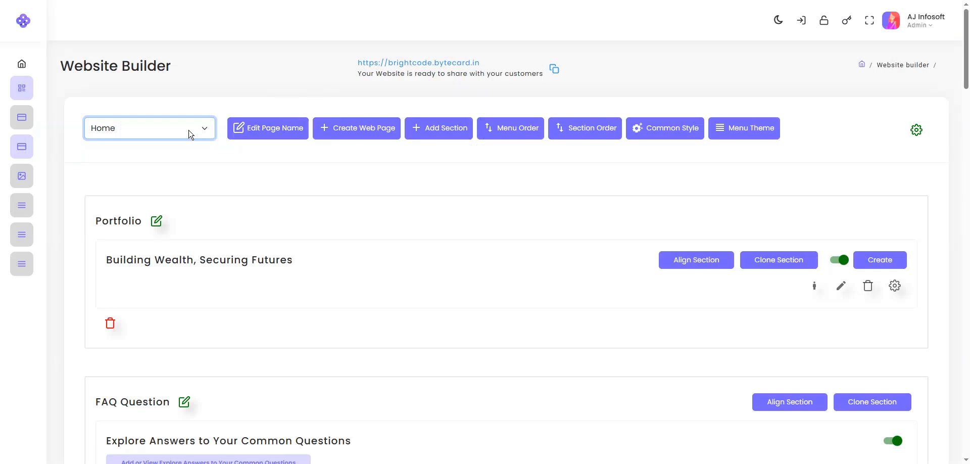
left_click(190, 133)
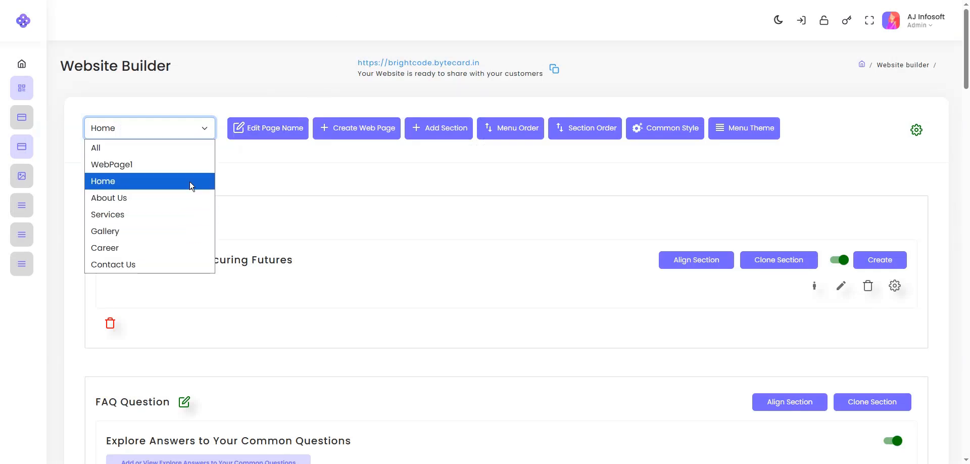
left_click(130, 186)
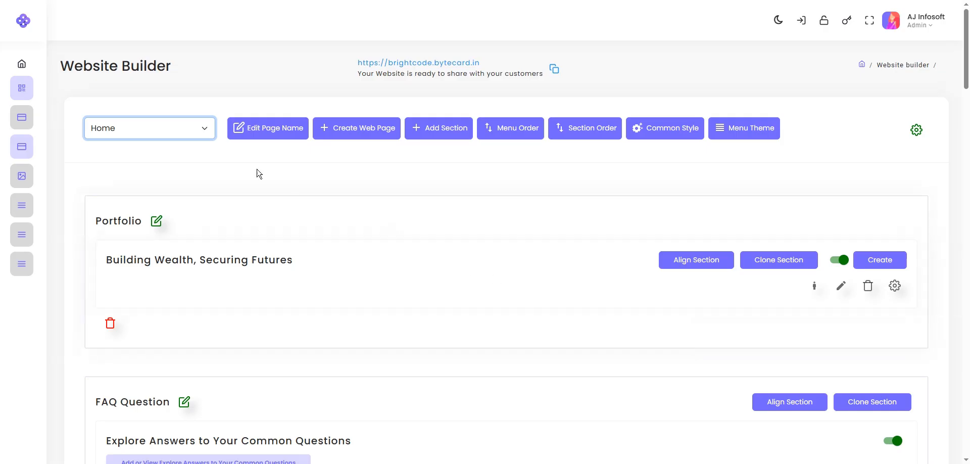
left_click(182, 136)
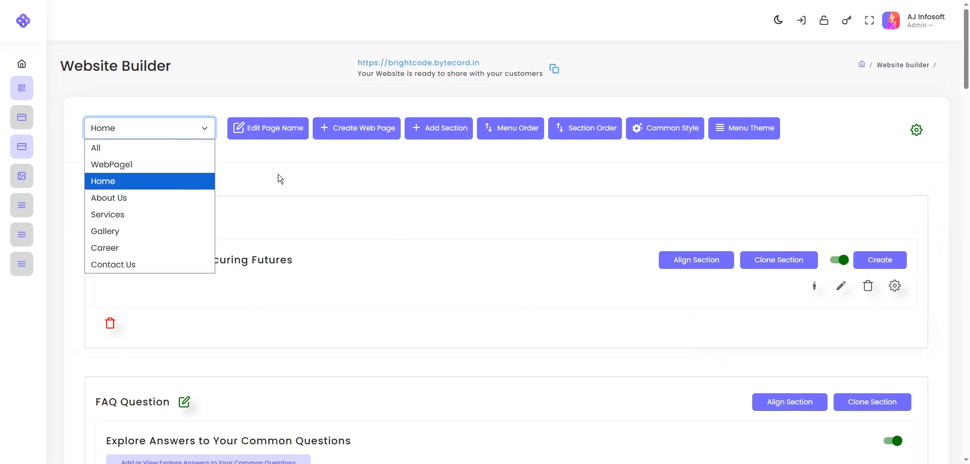
left_click(134, 181)
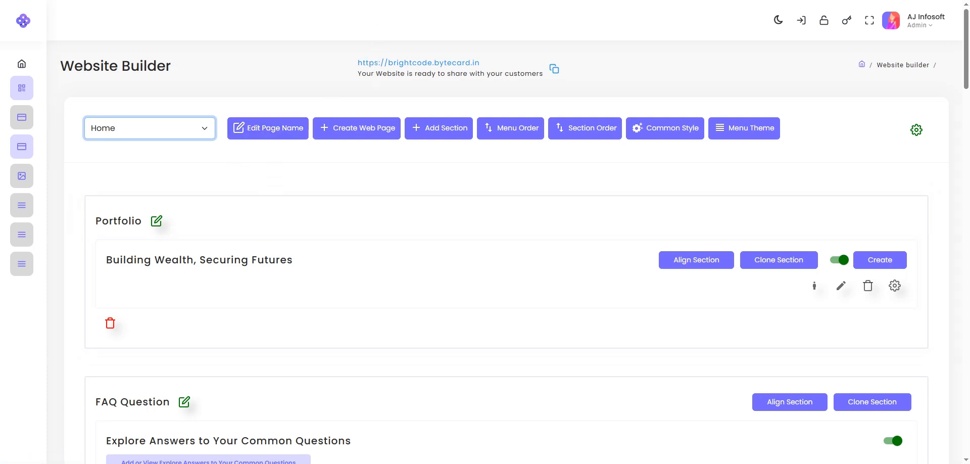
left_click(371, 62)
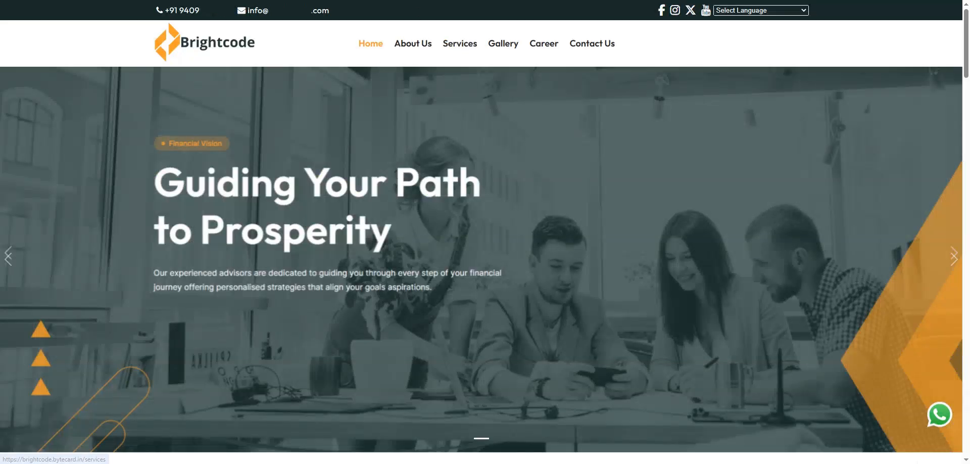
key("ctrl+w")
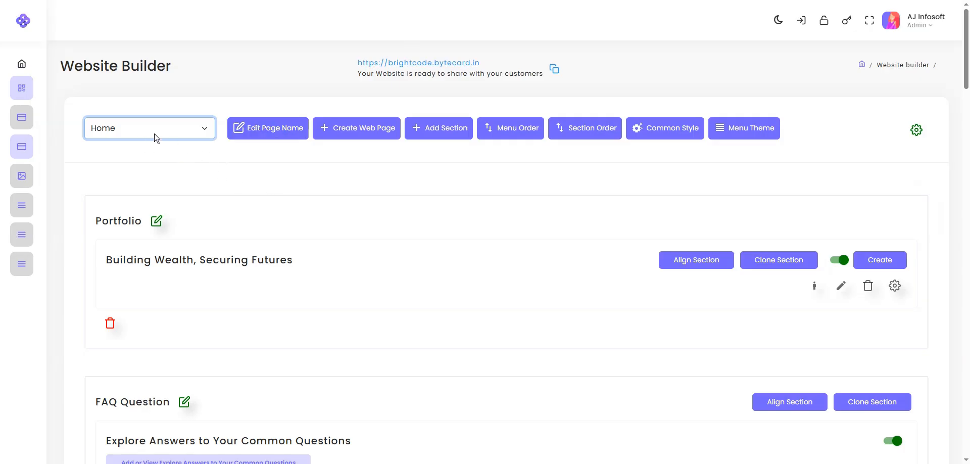
Inspect the editable title and slug of the Home page, and close the page name form.
left_click(266, 139)
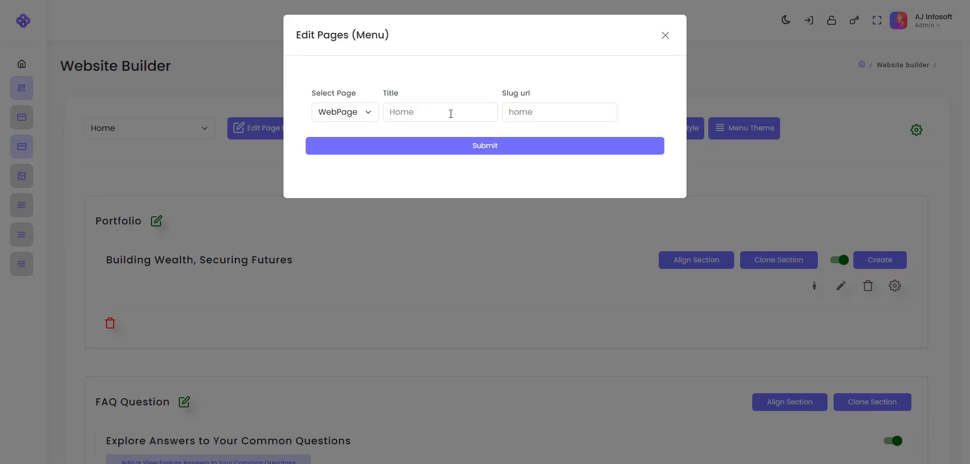
left_click_drag(447, 113, 363, 107)
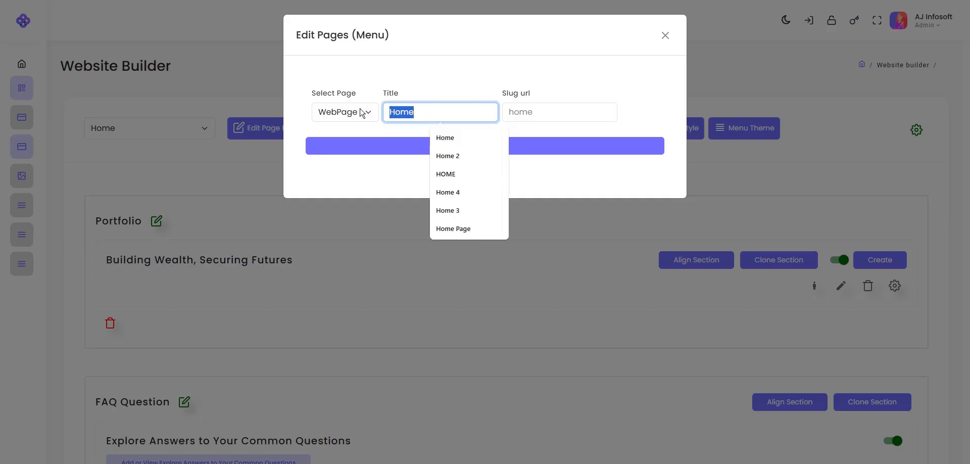
left_click(583, 183)
left_click(485, 147)
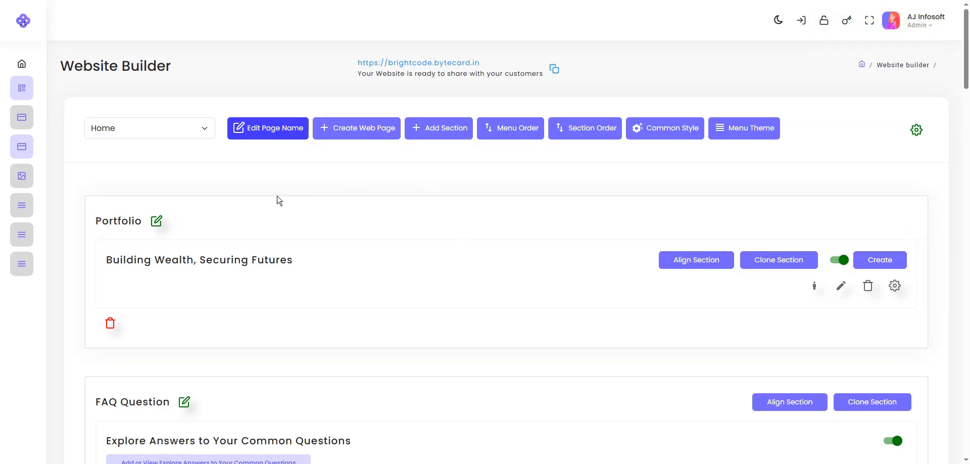
Check the menu pages on the live website and return to the Home page's sections.
left_click(163, 133)
left_click(164, 133)
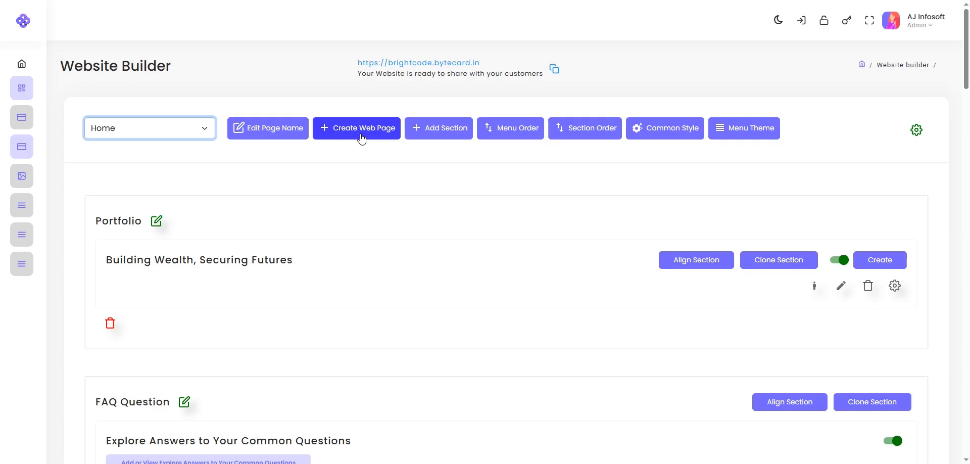
left_click(445, 62)
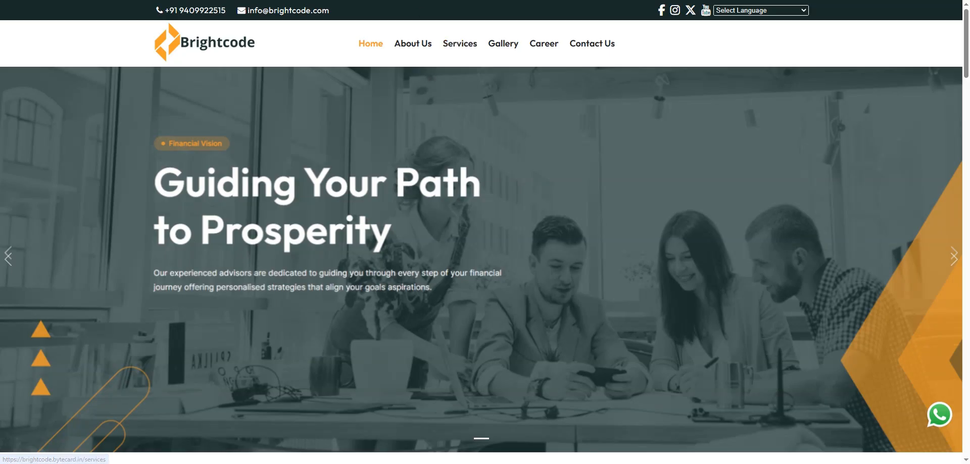
left_click(414, 0)
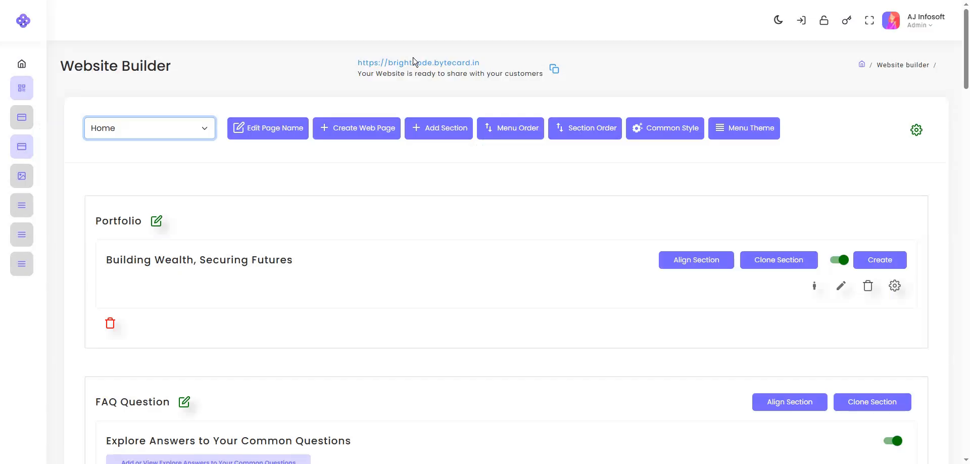
Try setting up two new WebPage entries, clearing the first one's title, and discard the new pages.
left_click(359, 125)
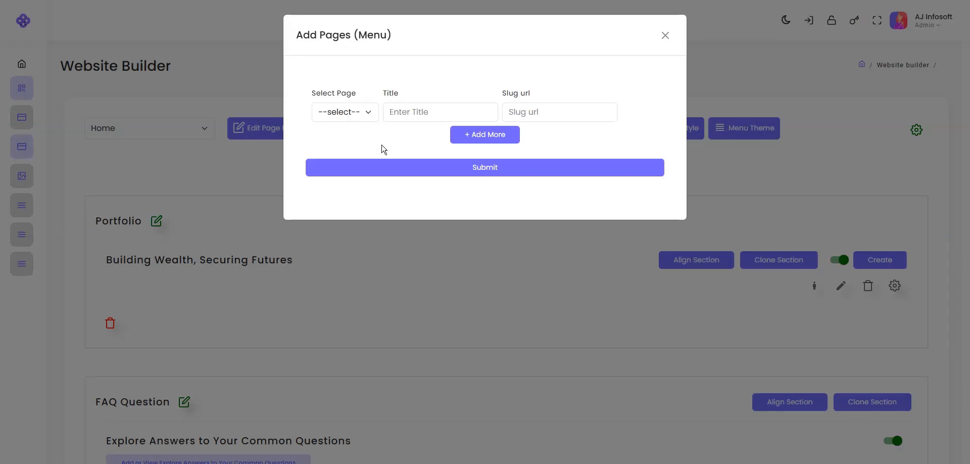
left_click(346, 113)
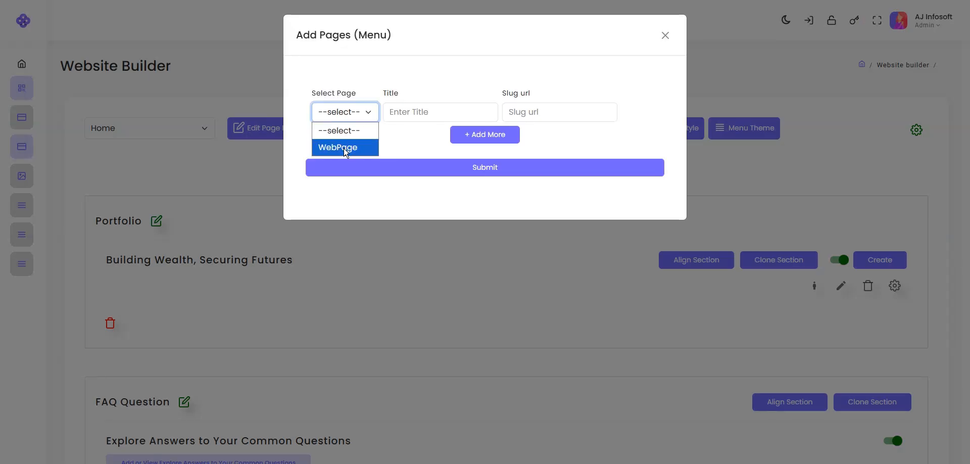
left_click(345, 148)
left_click(441, 110)
left_click_drag(442, 110, 371, 114)
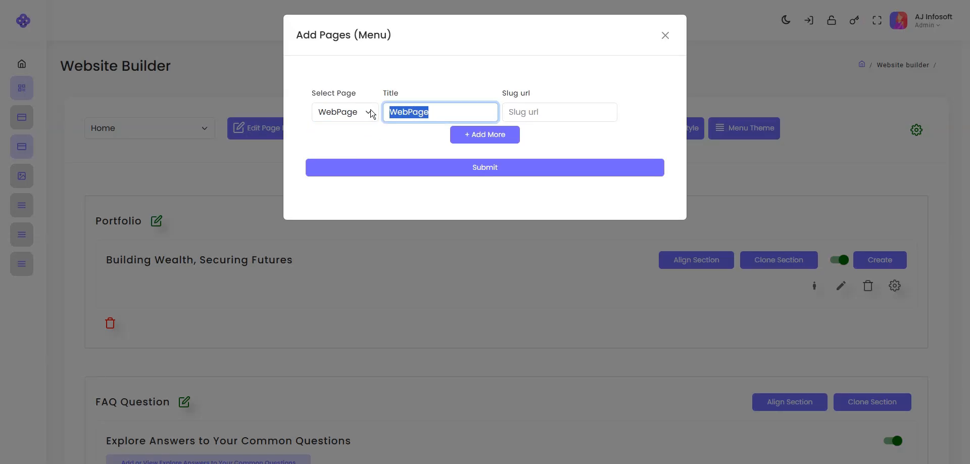
key("BackSpace")
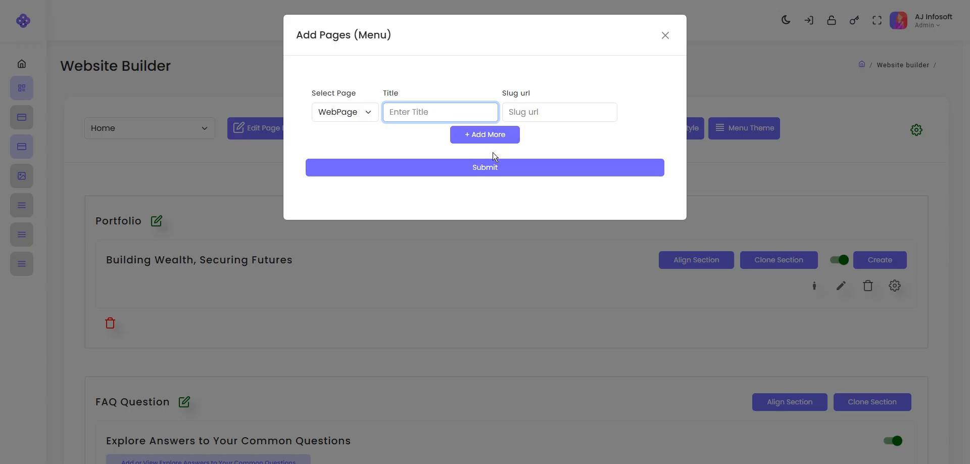
left_click(491, 141)
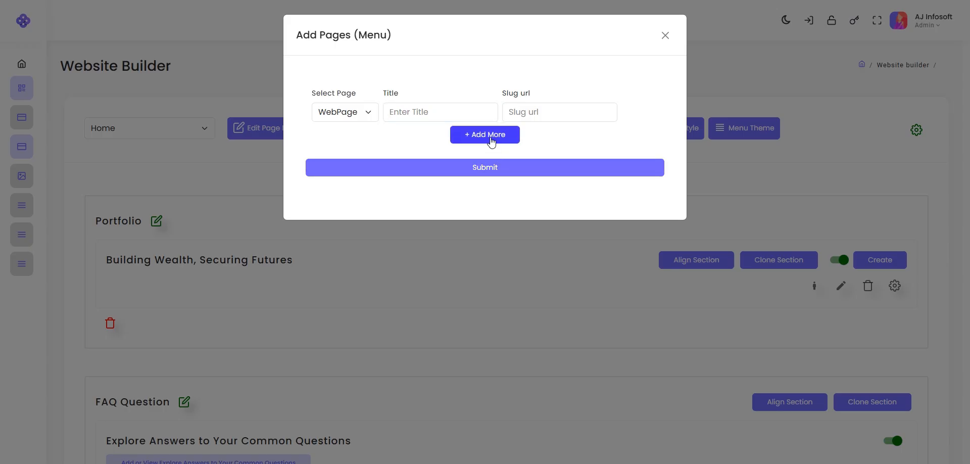
left_click(362, 151)
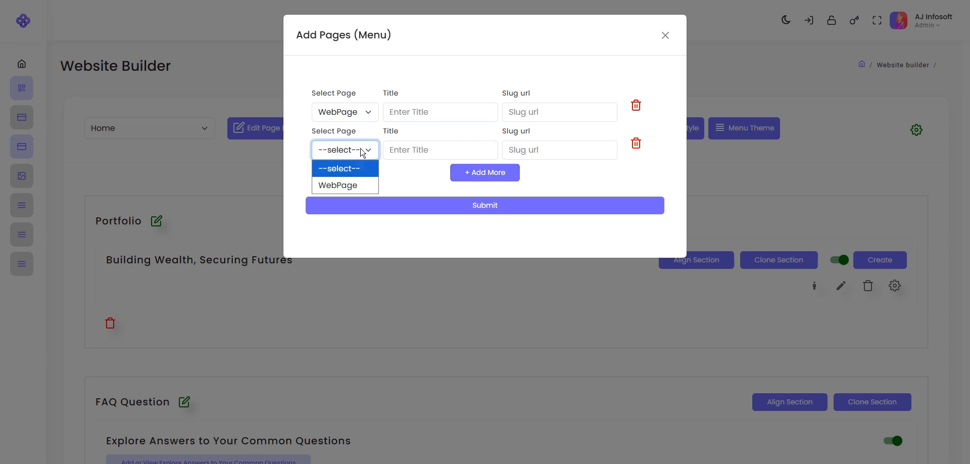
left_click(363, 183)
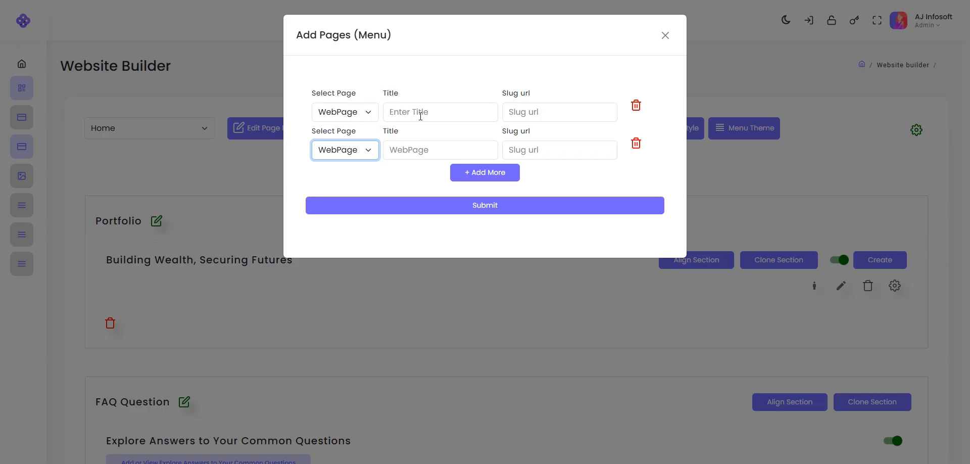
left_click(665, 35)
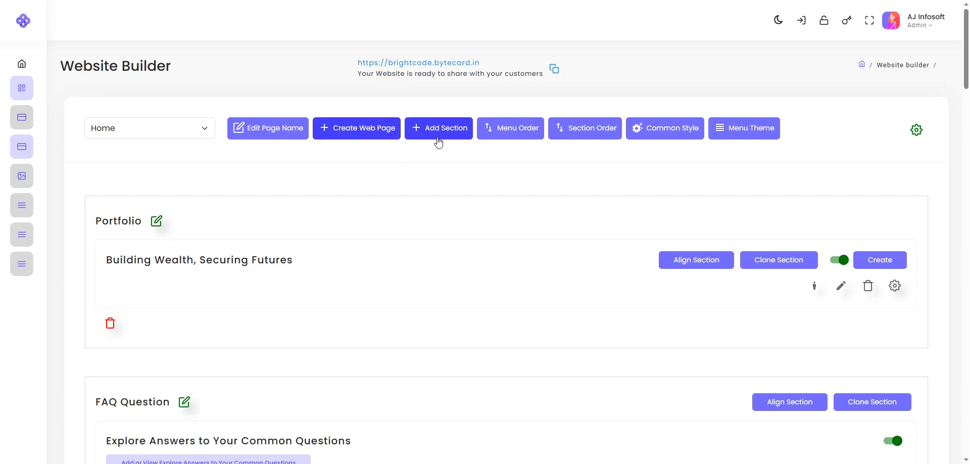
Examine the sections of the live home page from the banner to Our Financial Solutions, and return to the builder.
key("ctrl+Tab")
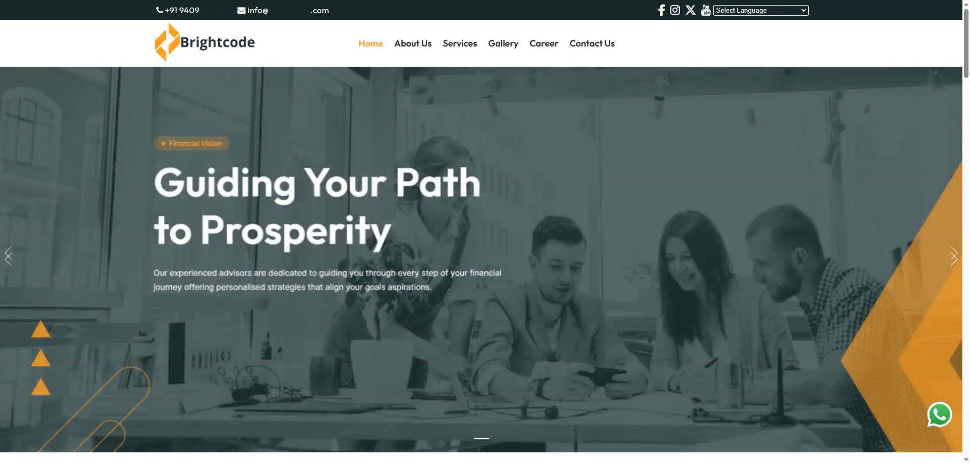
scroll(370, 56, "down", 4)
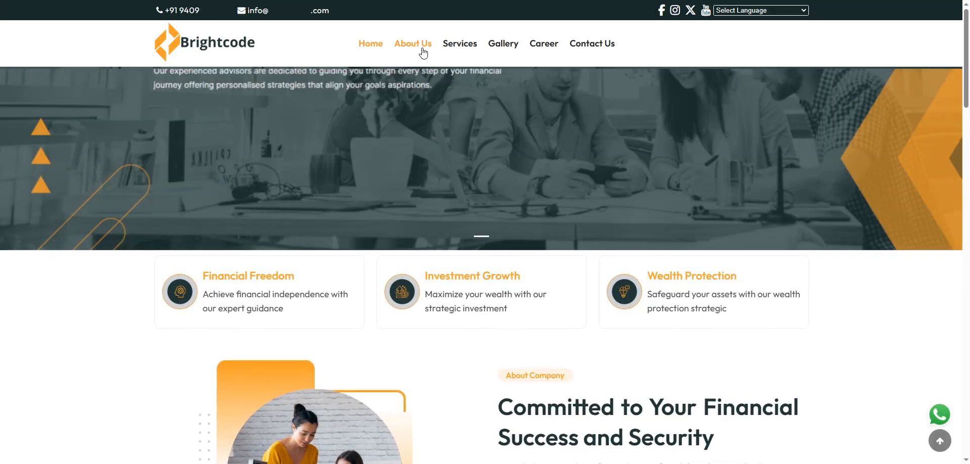
scroll(446, 234, "down", 4)
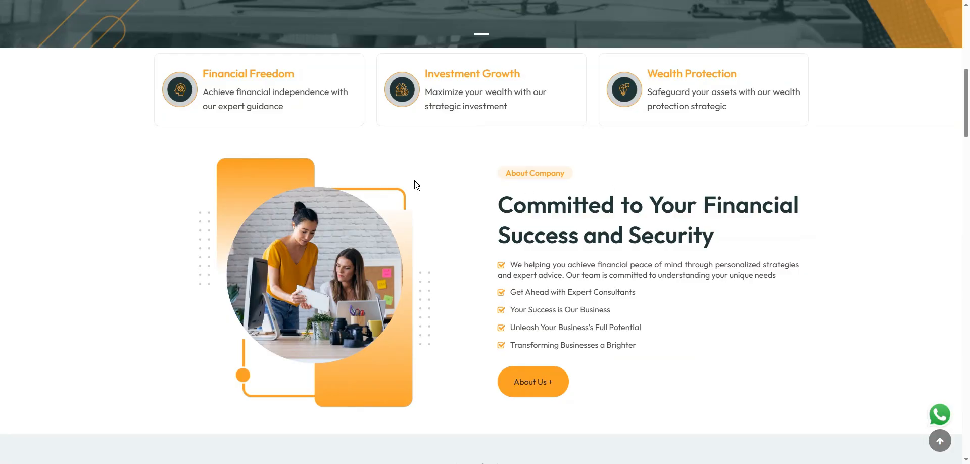
scroll(415, 184, "down", 8)
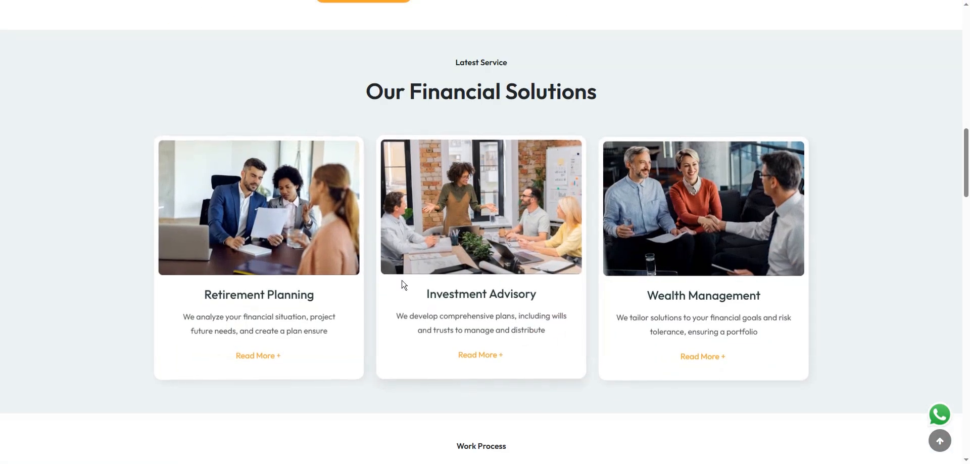
key("ctrl+Tab")
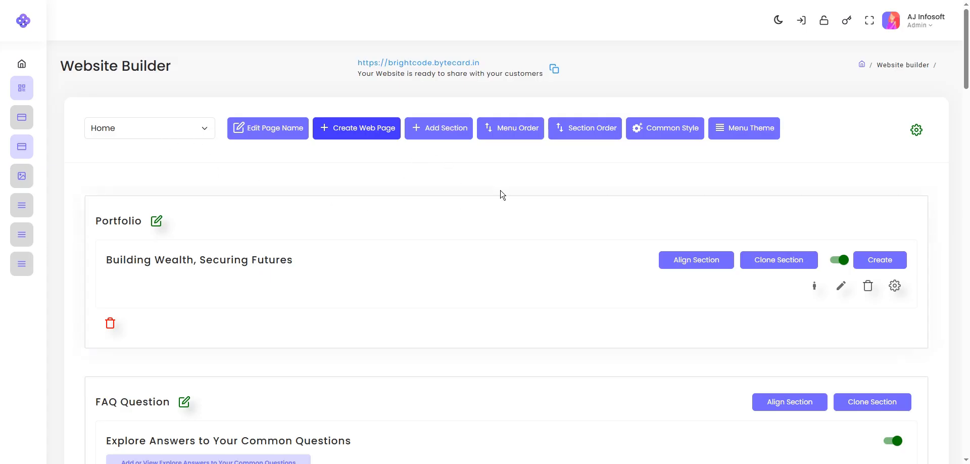
Review the list of web pages and the section types offered for a new section on the Home page.
left_click(168, 135)
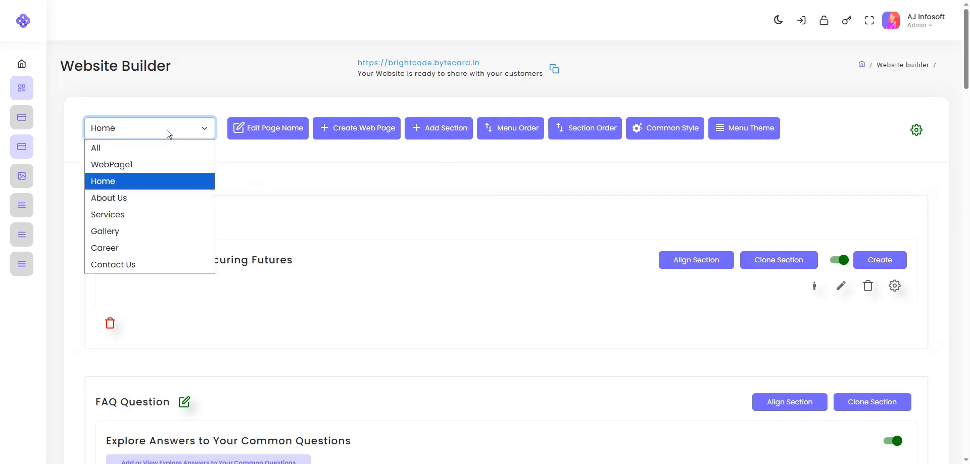
left_click(168, 134)
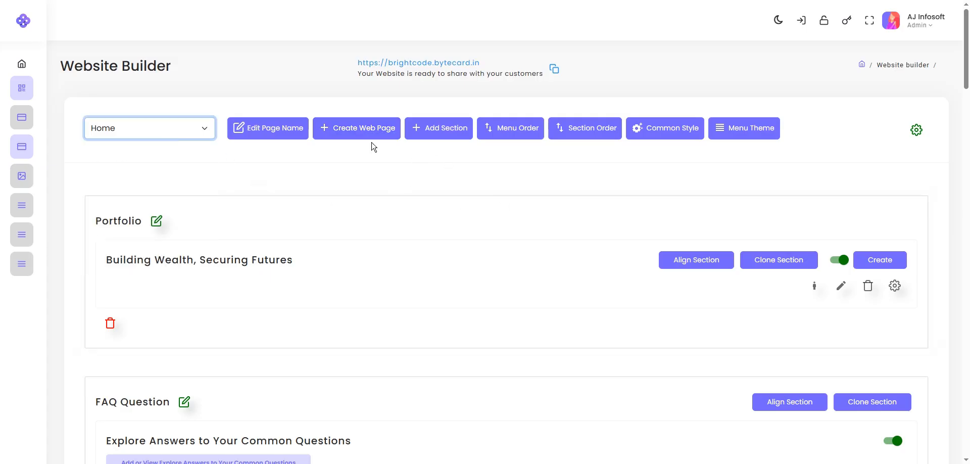
left_click(457, 139)
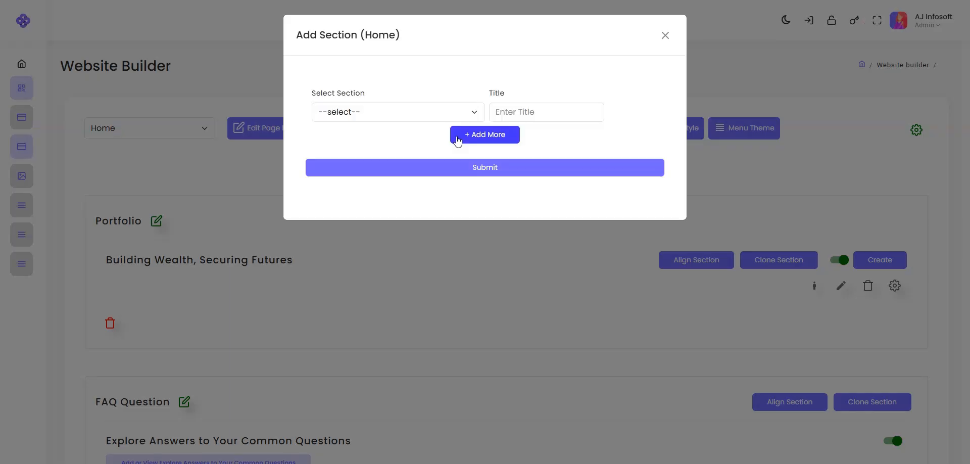
left_click(358, 116)
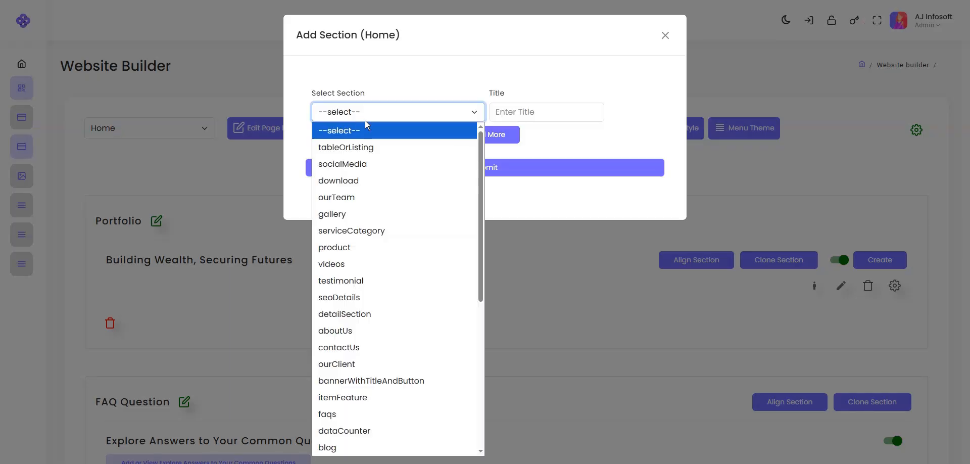
scroll(395, 209, "down", 5)
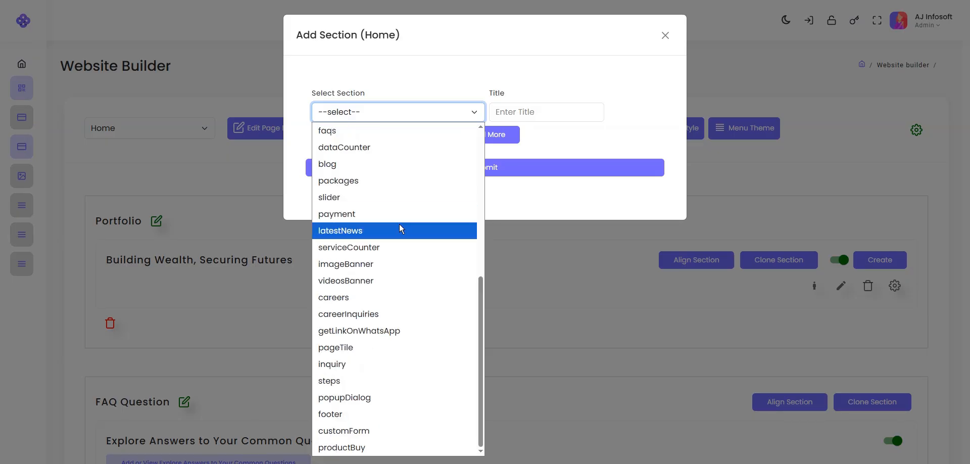
scroll(400, 240, "up", 5)
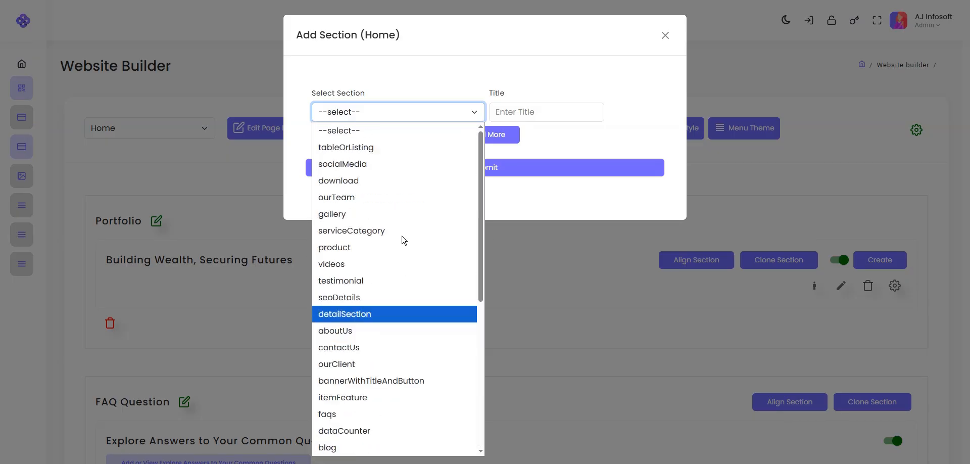
scroll(413, 329, "down", 5)
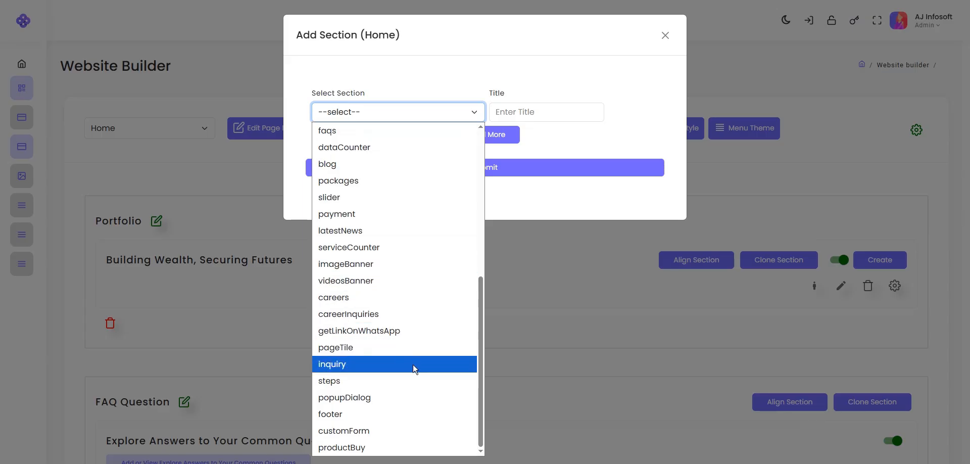
scroll(406, 323, "up", 5)
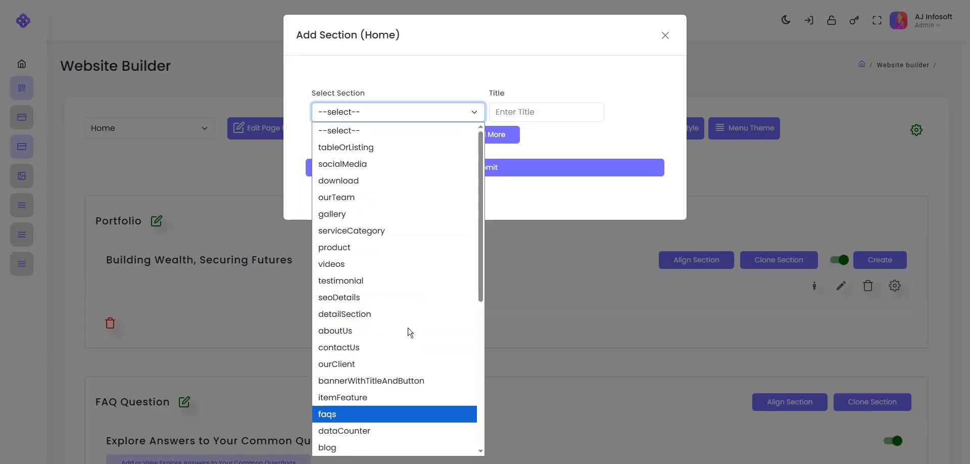
Try adding a download section plus a second, unspecified section to the Home page, and discard the form.
left_click(389, 181)
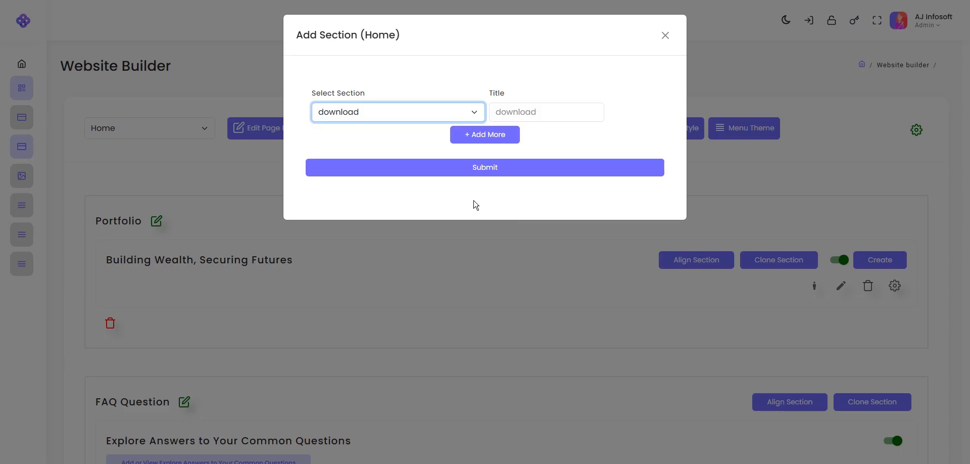
left_click(500, 136)
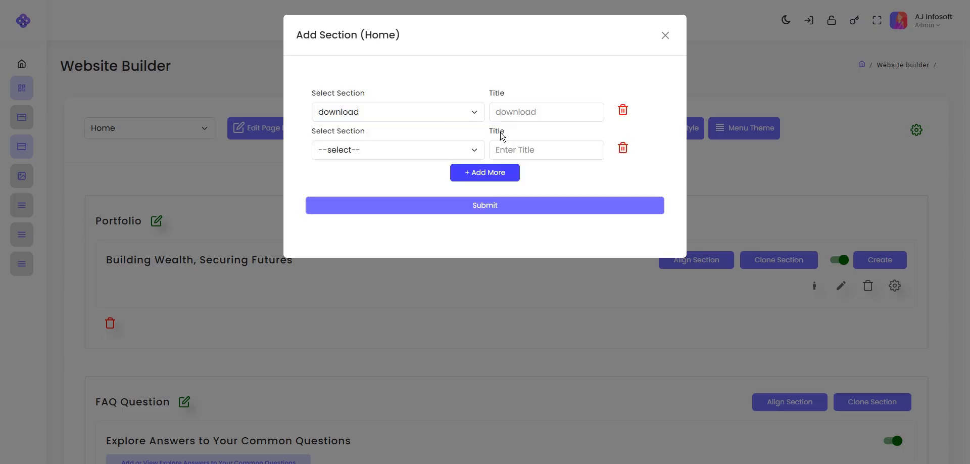
left_click(426, 152)
left_click(433, 150)
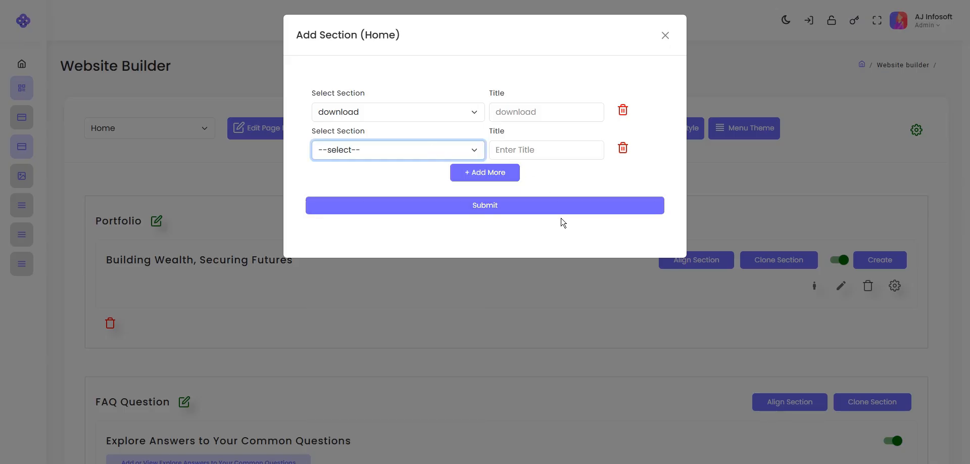
left_click(665, 35)
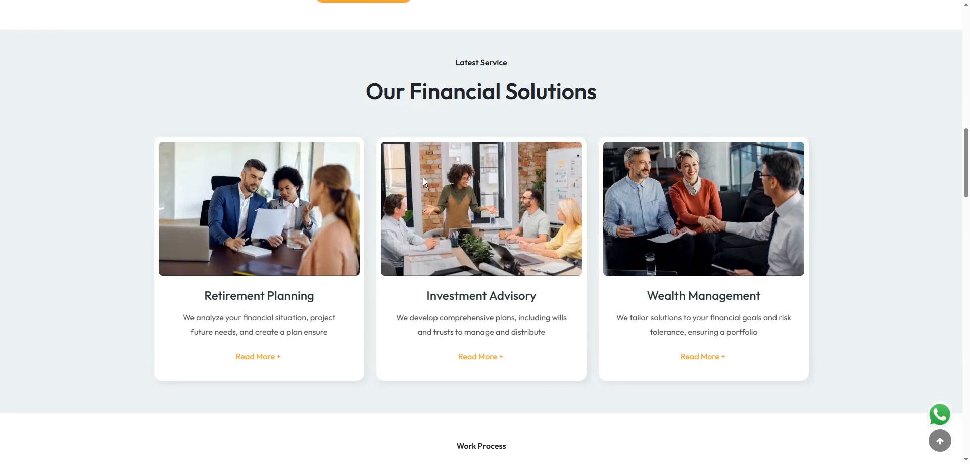
Try moving Services above About Us and below Gallery in the website menu order, restoring its original place each time.
scroll(478, 248, "up", 10)
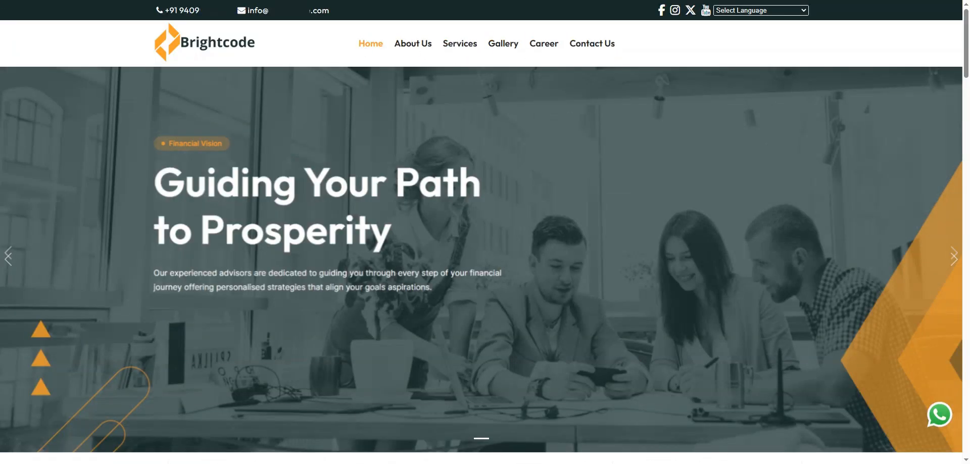
key("ctrl+Tab")
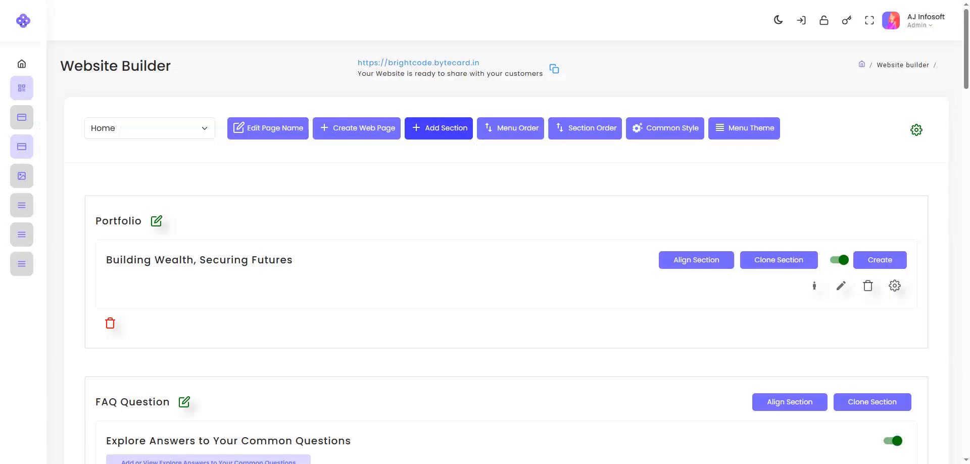
left_click(520, 131)
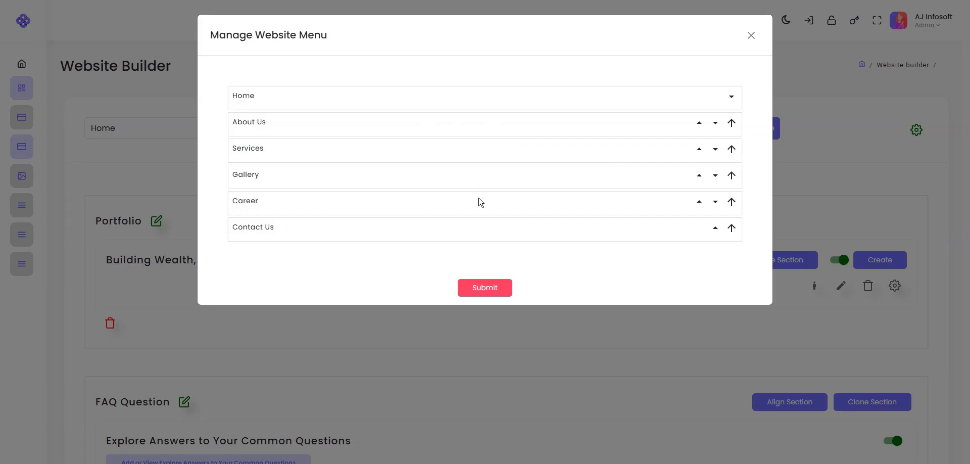
left_click(428, 203)
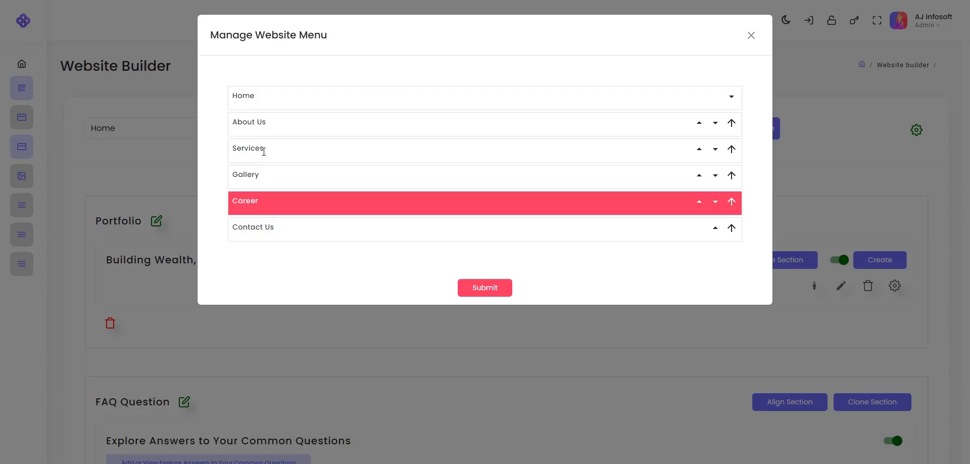
left_click(700, 150)
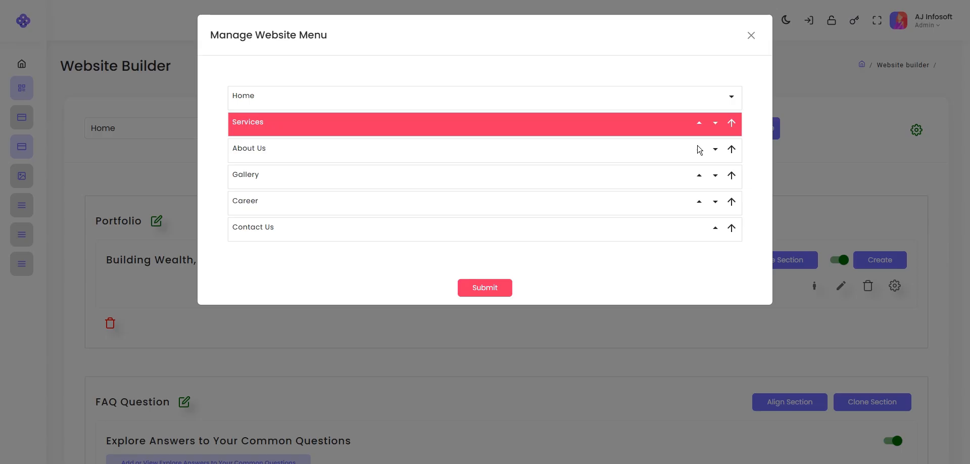
left_click(716, 123)
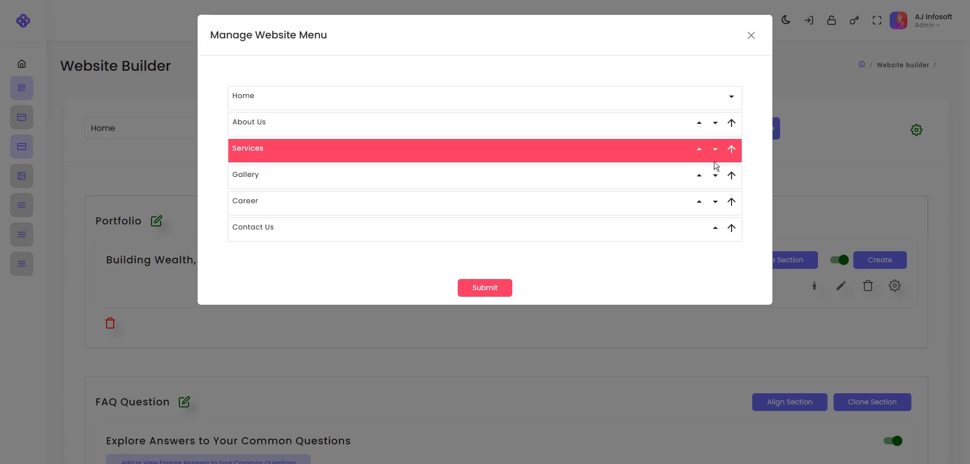
left_click(699, 150)
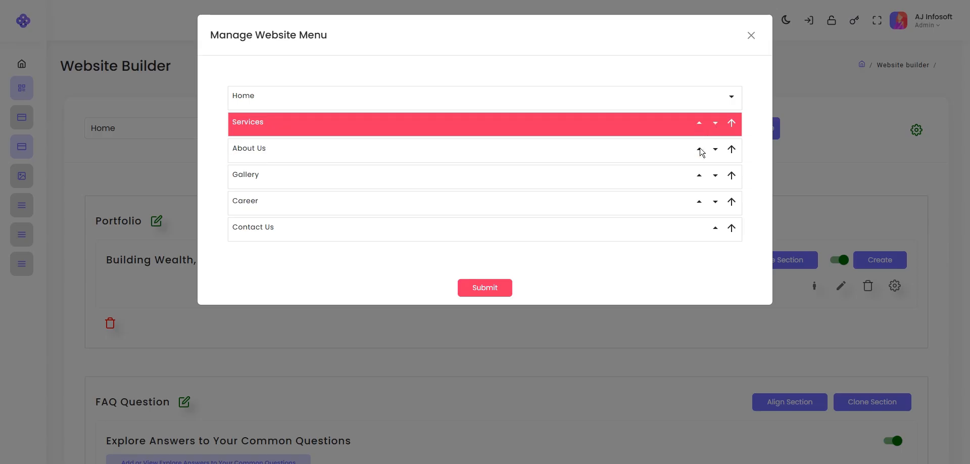
left_click(715, 124)
left_click(716, 150)
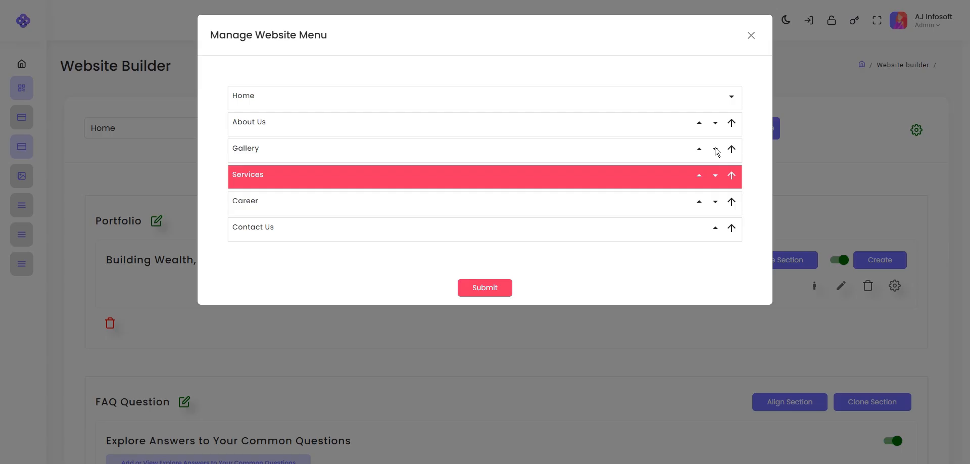
left_click(700, 177)
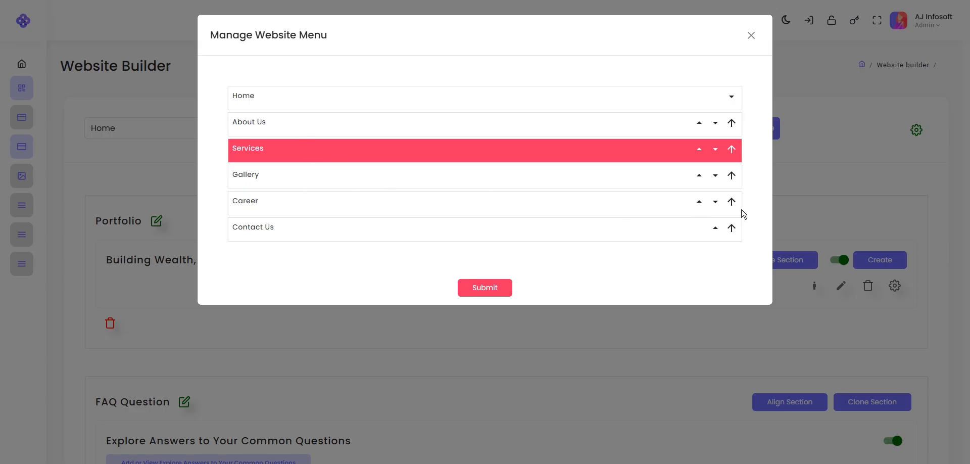
Try nesting Gallery as a submenu under Services, move it back out, and close the menu manager without submitting.
left_click(732, 176)
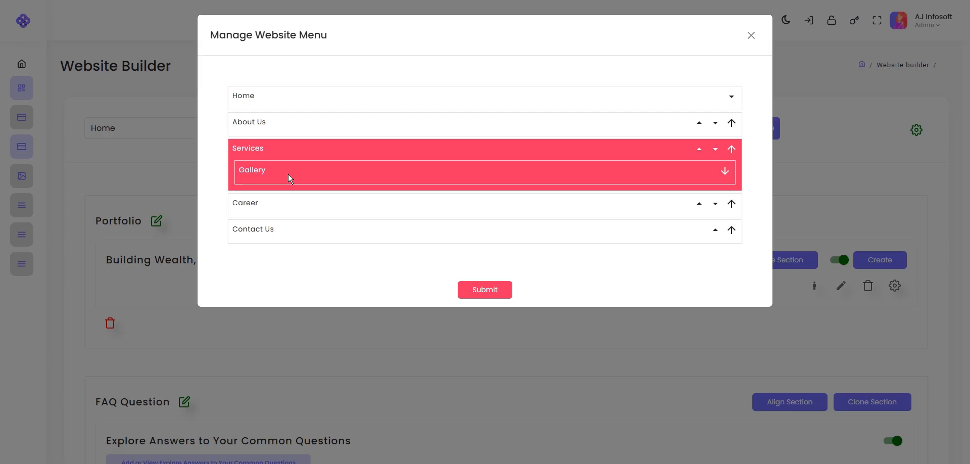
left_click(726, 172)
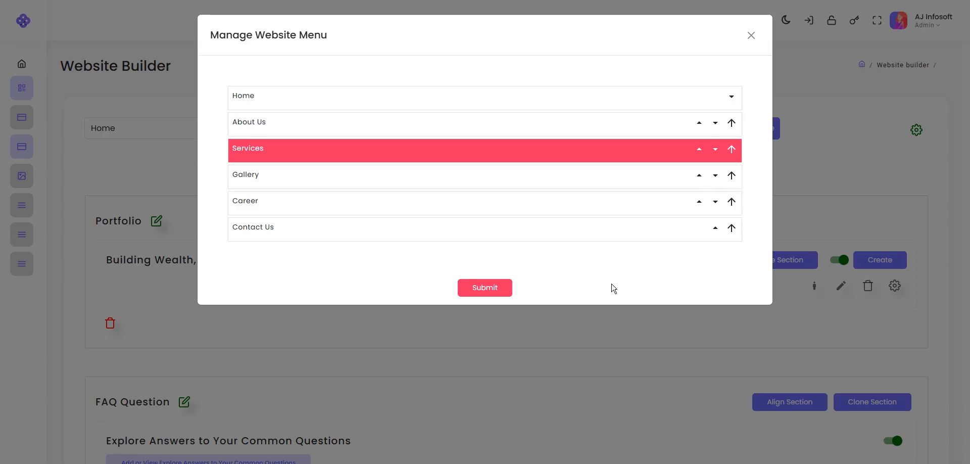
left_click(751, 35)
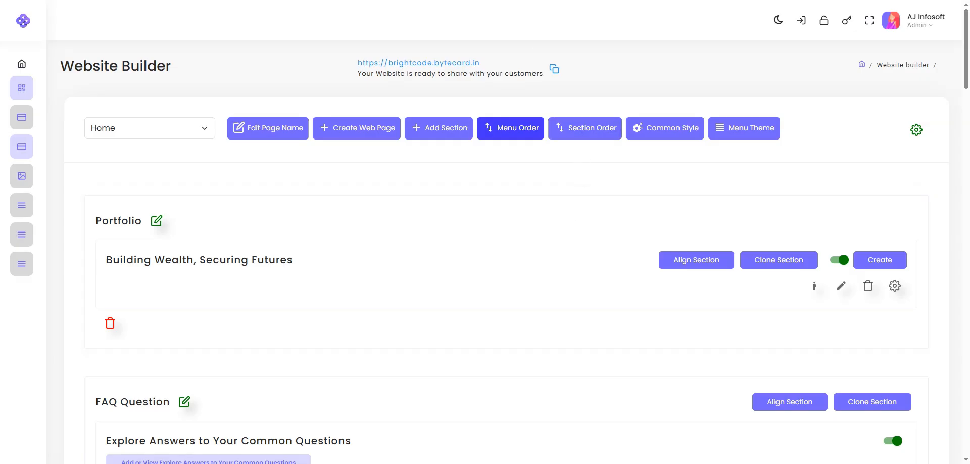
Examine the order of the live home page's sections from the banner down to How We Operate, and return to the builder.
key("ctrl+Tab")
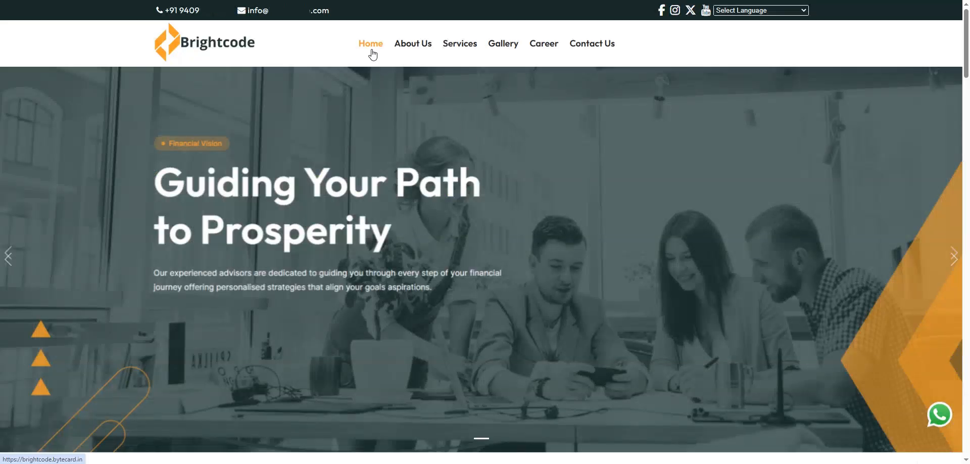
scroll(447, 314, "down", 9)
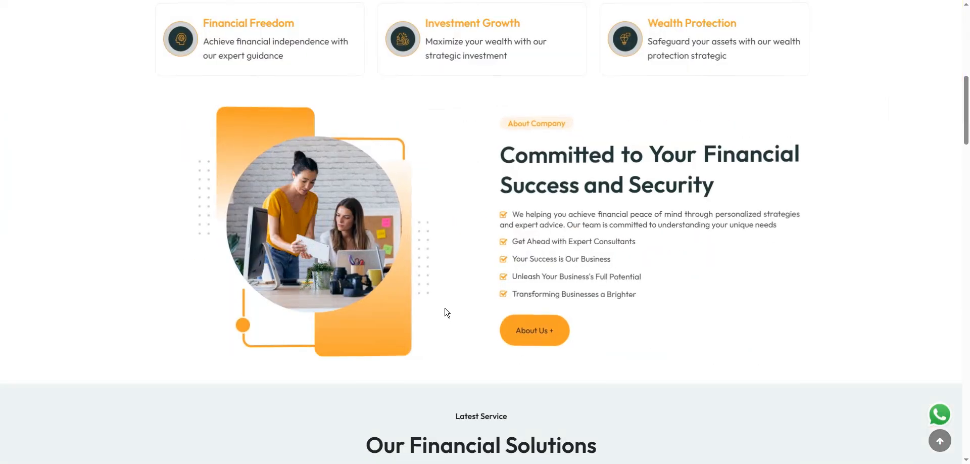
scroll(447, 312, "up", 3)
scroll(446, 311, "down", 4)
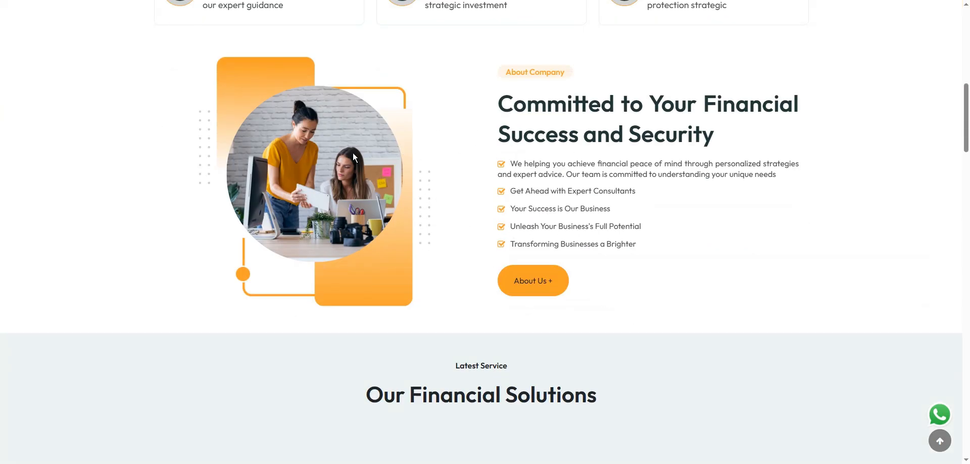
scroll(543, 223, "down", 4)
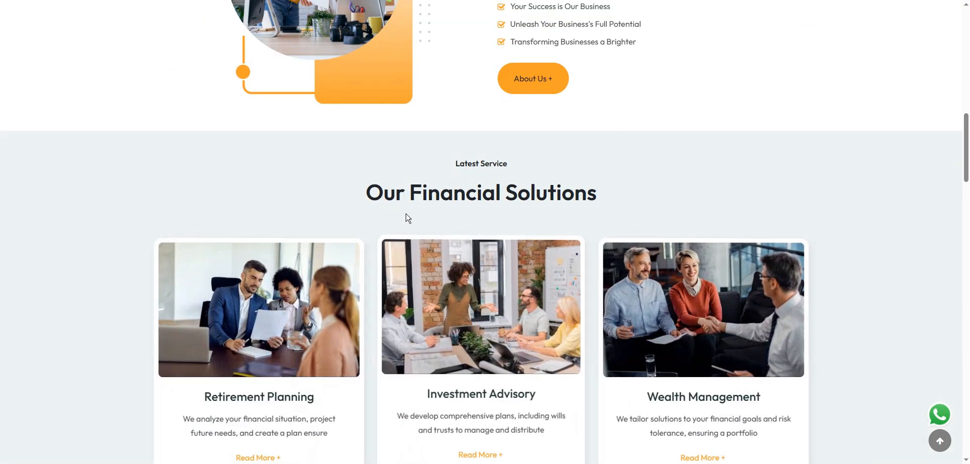
scroll(483, 310, "down", 9)
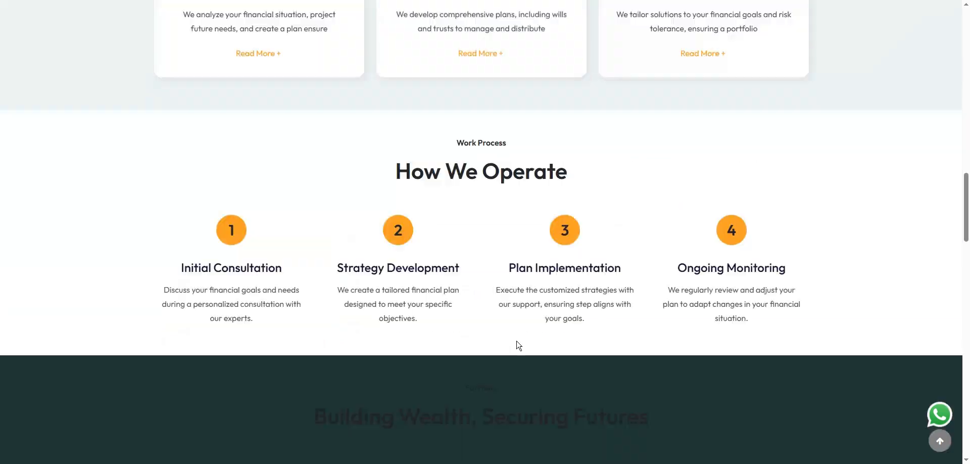
scroll(479, 217, "up", 4)
scroll(555, 364, "up", 8)
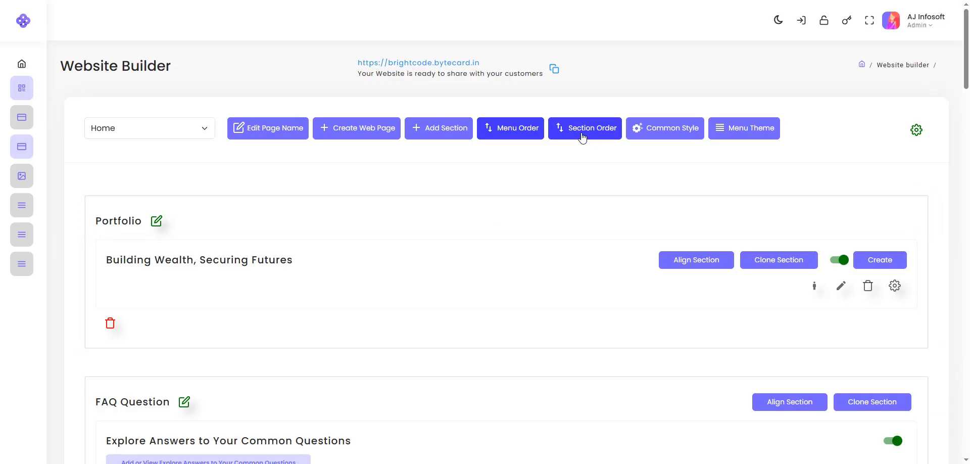
Try moving Our Service above About Us in the Home section order, restore the original order, and close the list.
left_click(583, 133)
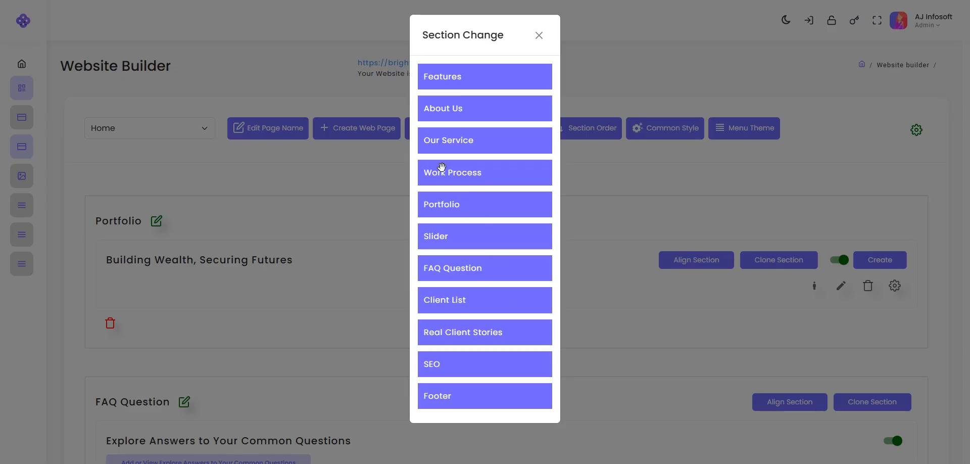
left_click_drag(470, 140, 475, 104)
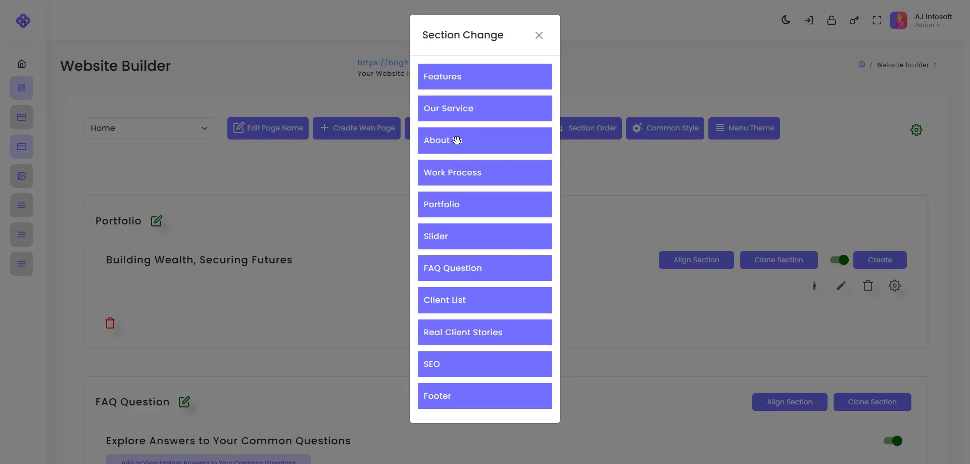
left_click_drag(459, 136, 459, 98)
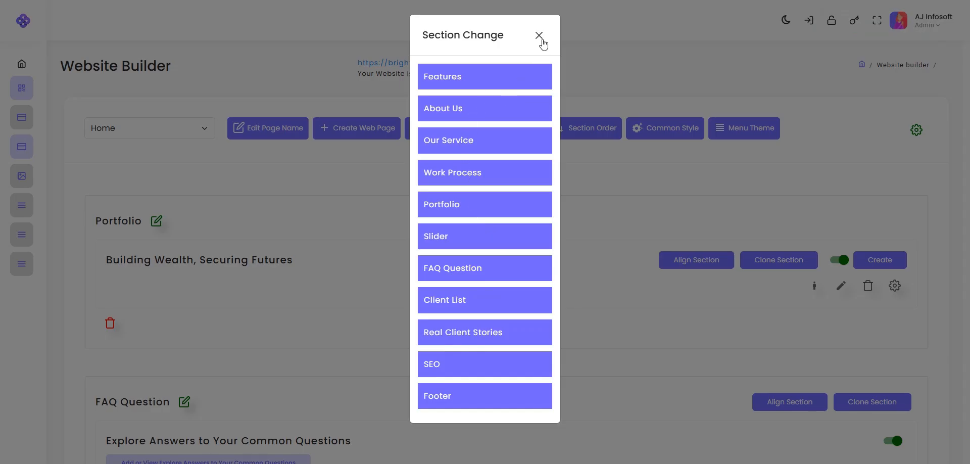
left_click(539, 35)
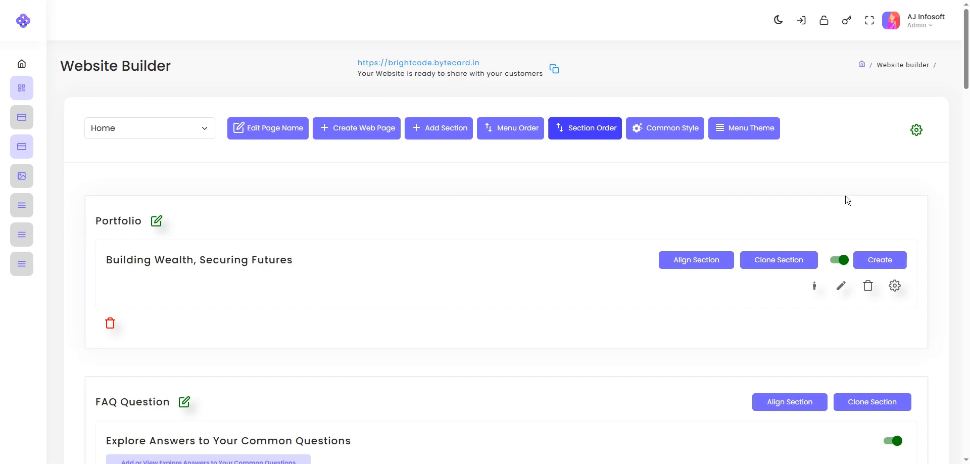
Review the Common Style options from Sub Title and Main Title through Color One and Color Two, and return to the builder.
left_click(682, 132)
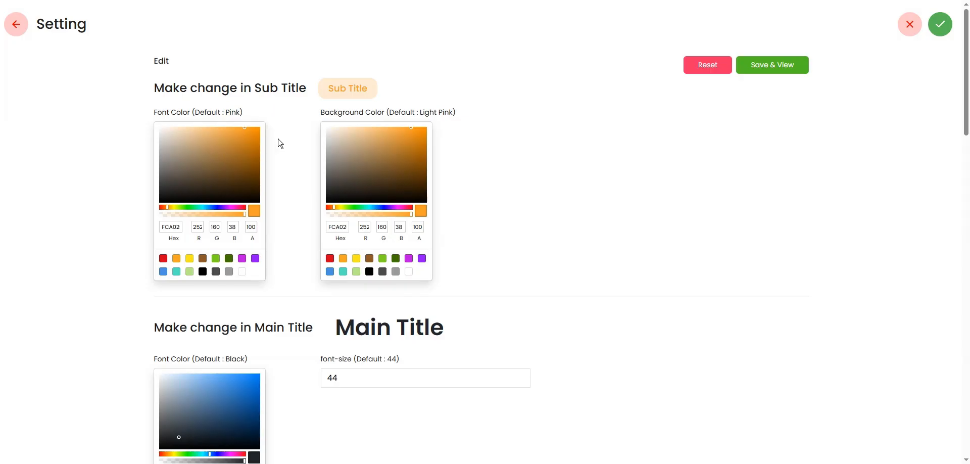
scroll(270, 250, "down", 5)
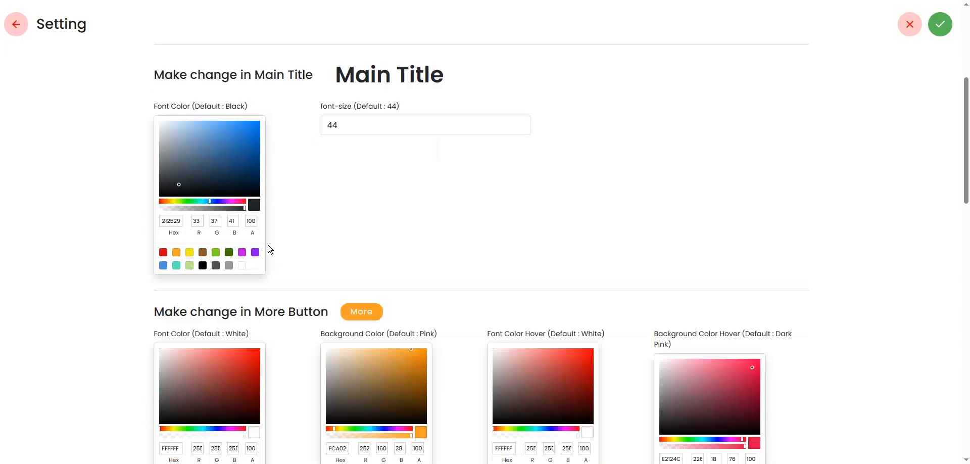
scroll(417, 205, "down", 7)
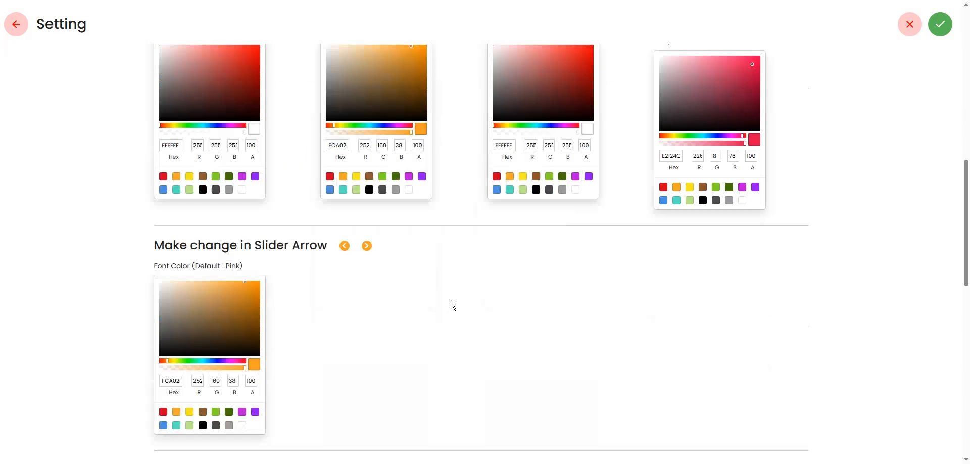
scroll(353, 259, "down", 11)
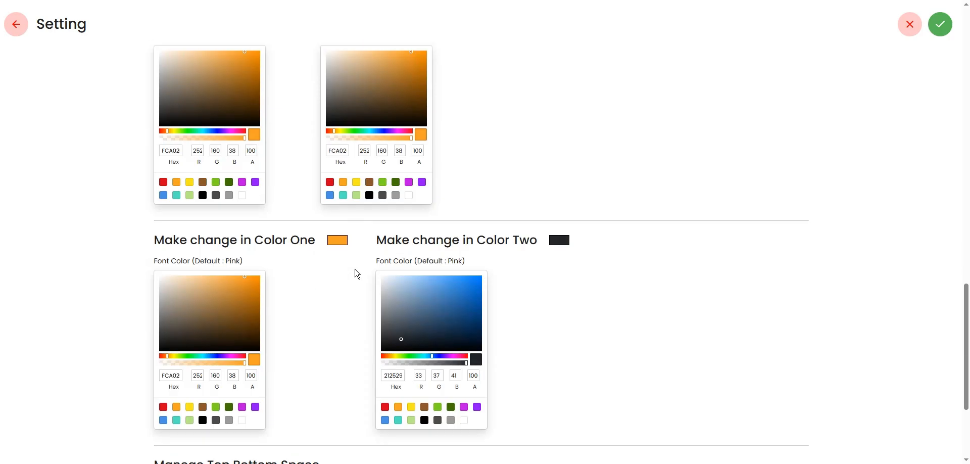
scroll(352, 266, "up", 20)
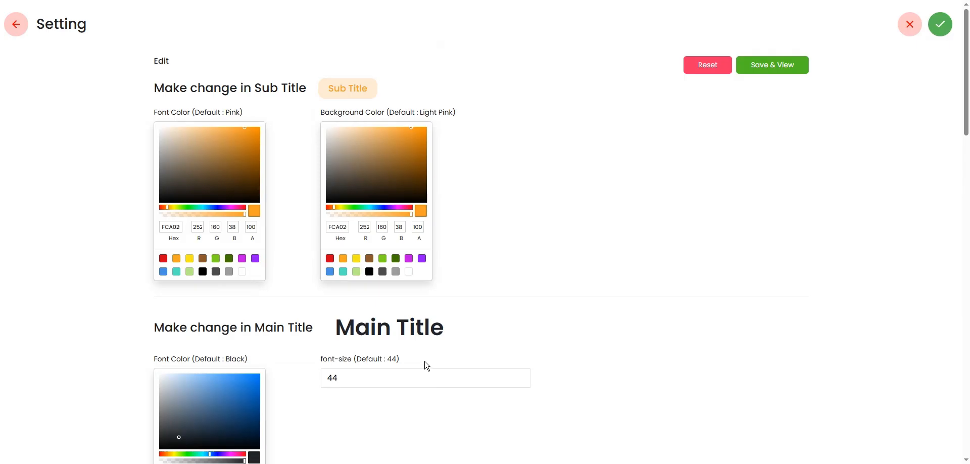
scroll(426, 366, "down", 5)
scroll(426, 366, "up", 5)
left_click(17, 23)
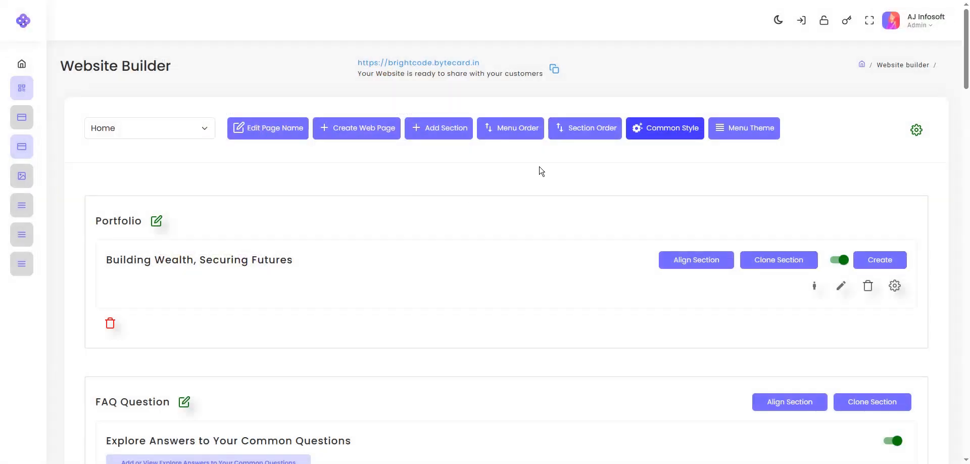
Reopen the Common Style settings and review the Slider Slick Dots, More Button, Main Title and Sub Title options.
left_click(669, 132)
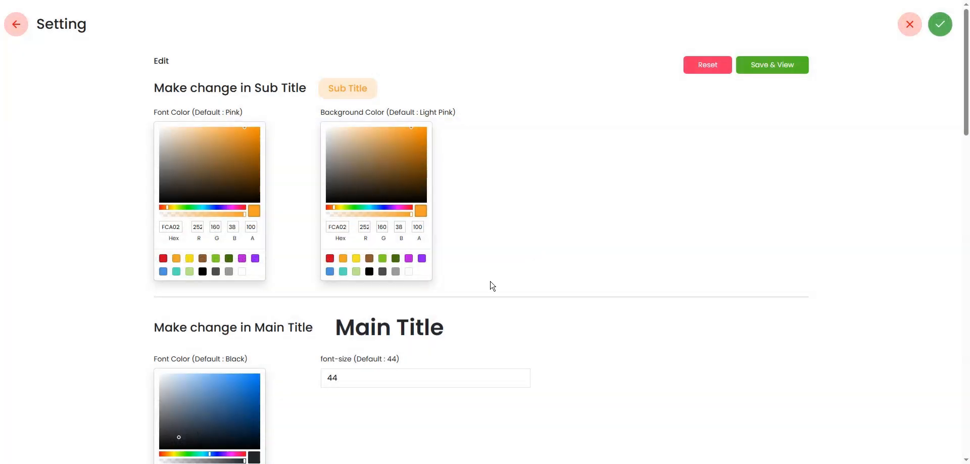
scroll(463, 374, "down", 20)
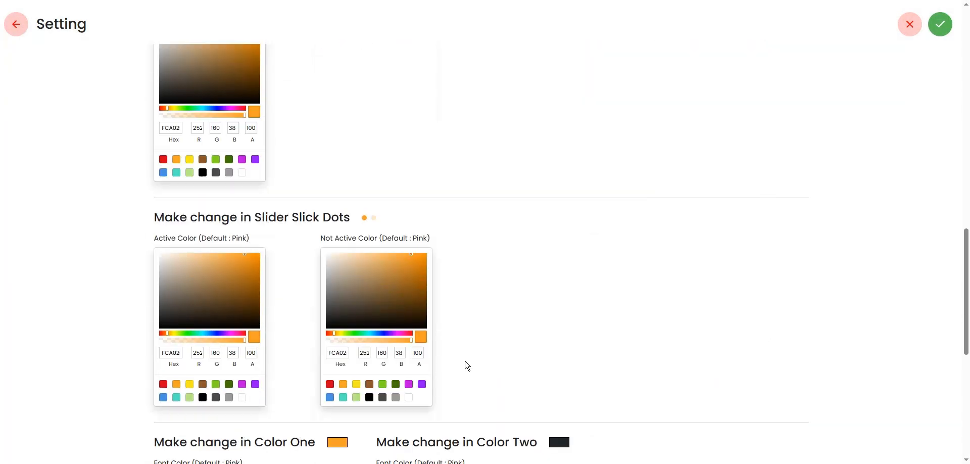
scroll(465, 367, "down", 3)
scroll(478, 374, "up", 20)
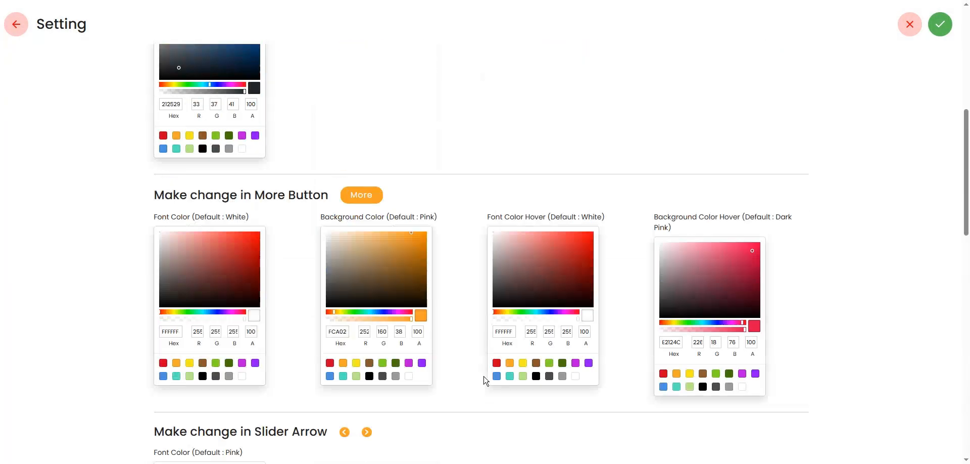
scroll(490, 382, "up", 1)
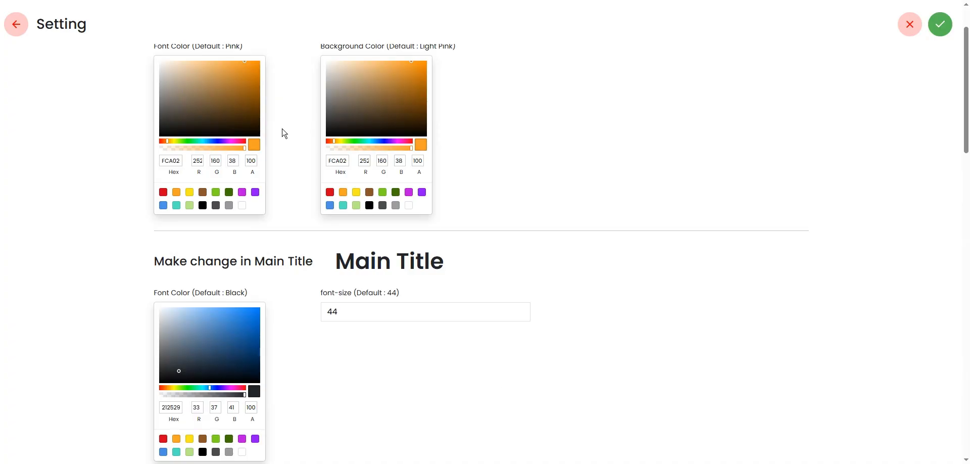
scroll(411, 289, "up", 1)
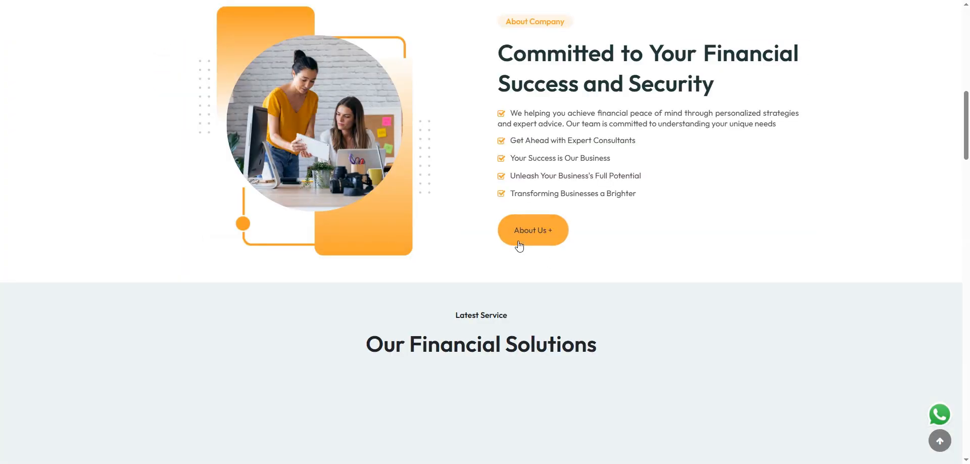
Compare the Latest Service subtitle and Our Financial Solutions title on the live home page with the Sub Title and Main Title styles.
scroll(515, 245, "up", 3)
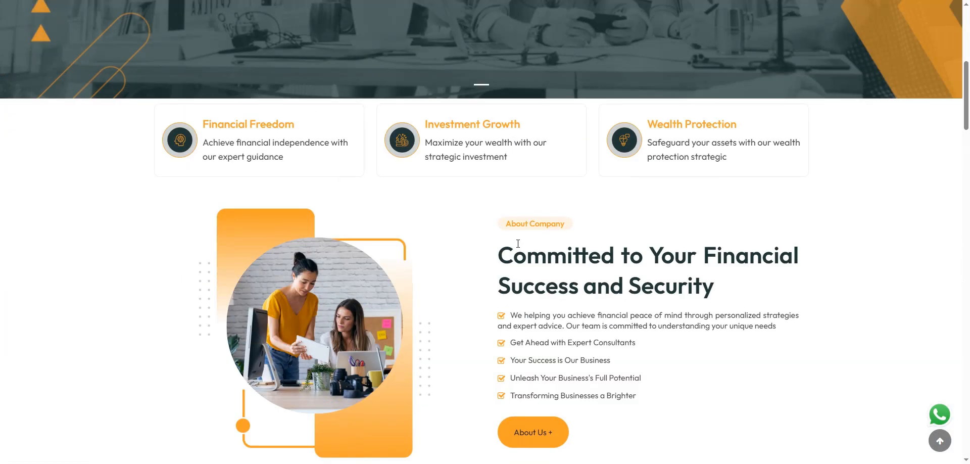
scroll(495, 278, "down", 5)
left_click_drag(455, 214, 515, 227)
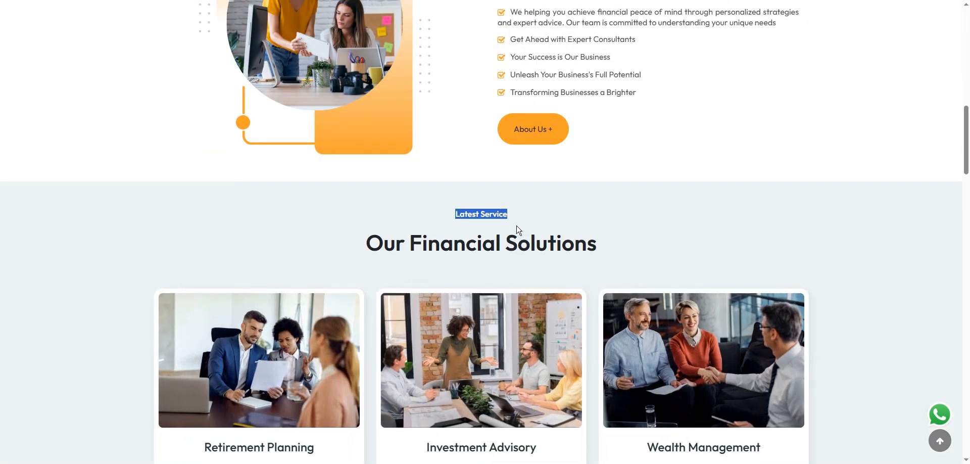
left_click(508, 232)
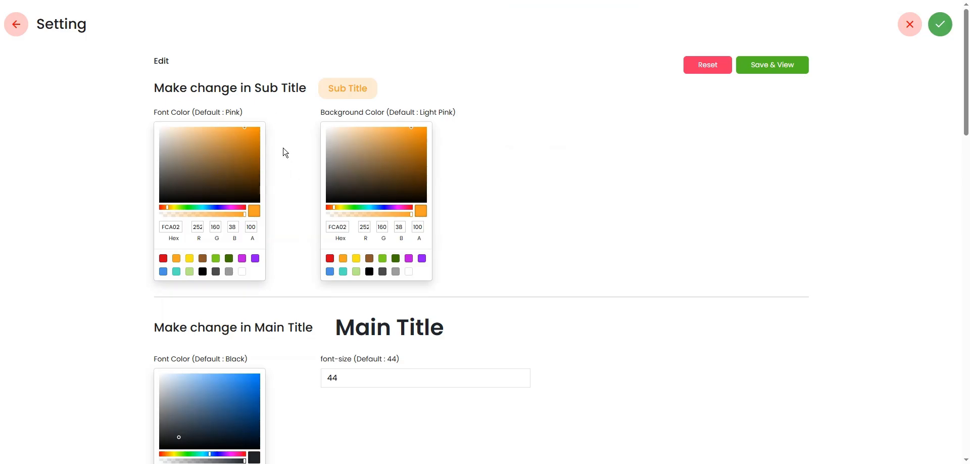
scroll(302, 230, "down", 4)
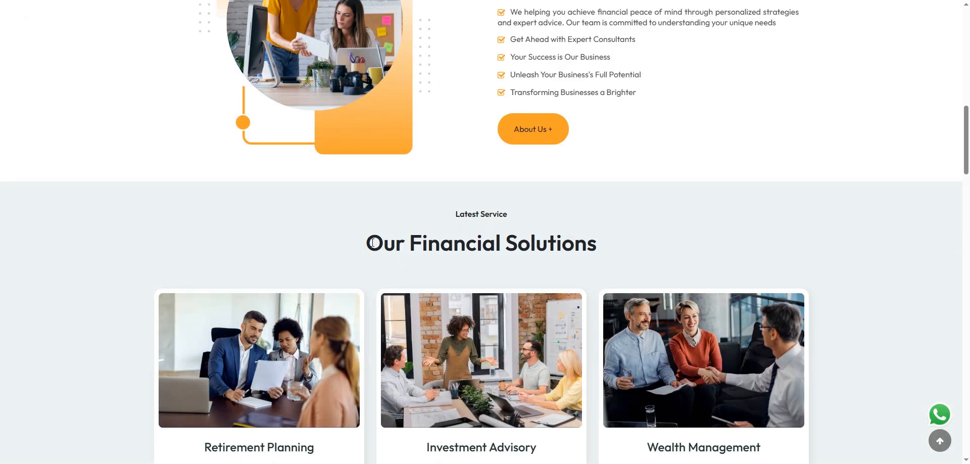
left_click_drag(372, 243, 617, 275)
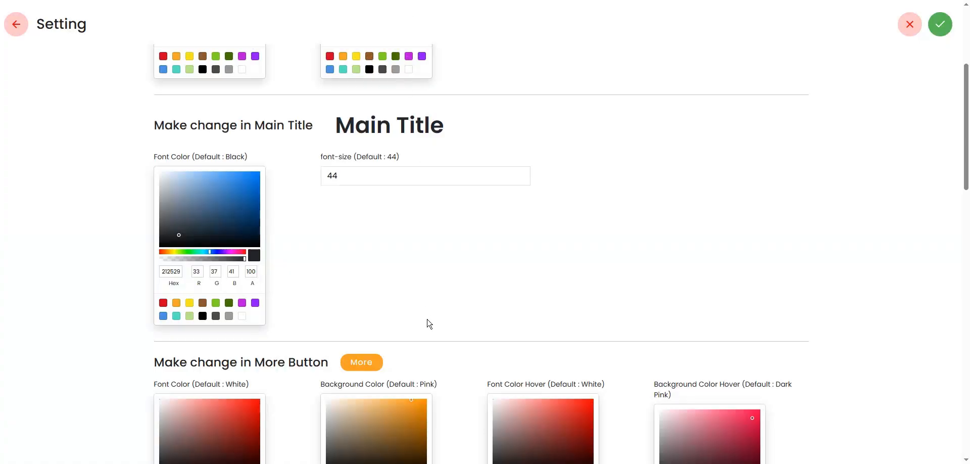
Examine the live home page down to Customer Experiences, show the second testimonial slide, and leave the Common Style settings.
scroll(428, 323, "down", 5)
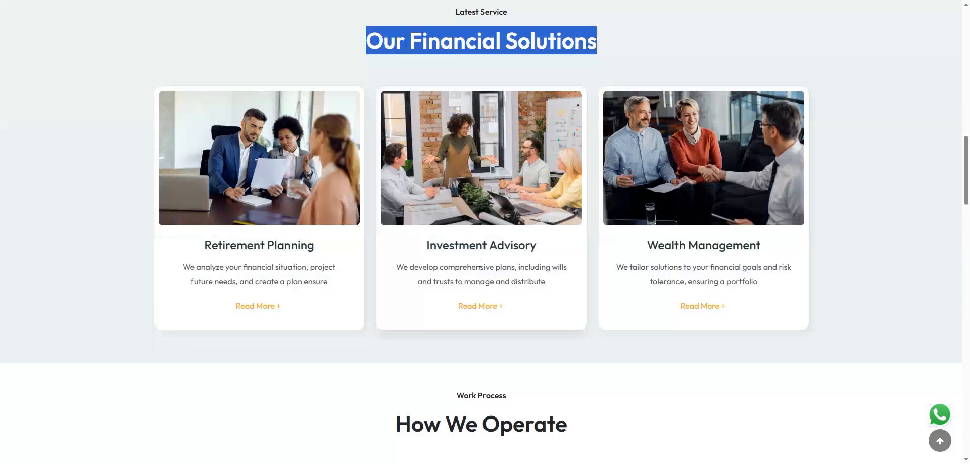
scroll(483, 273, "down", 15)
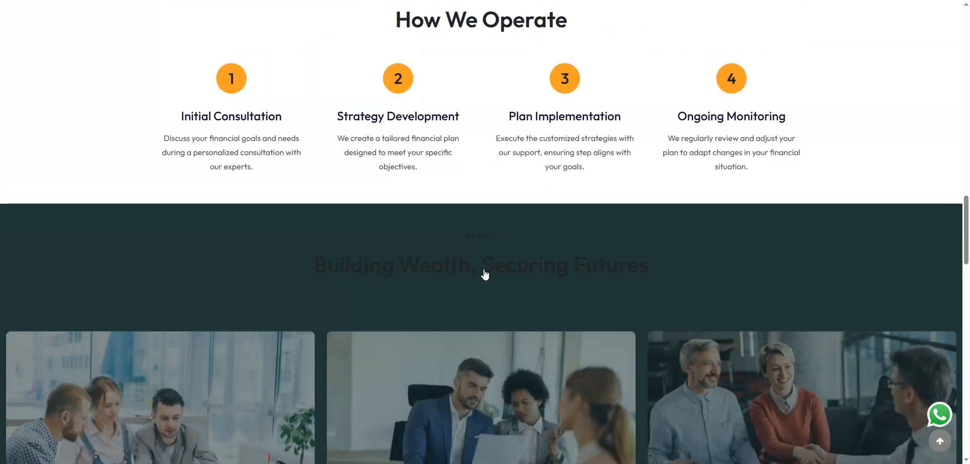
scroll(484, 273, "down", 11)
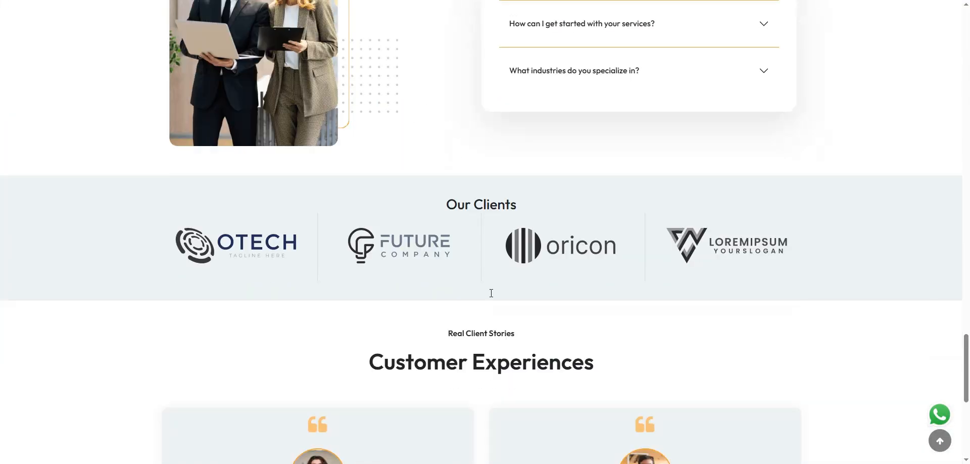
scroll(499, 344, "down", 5)
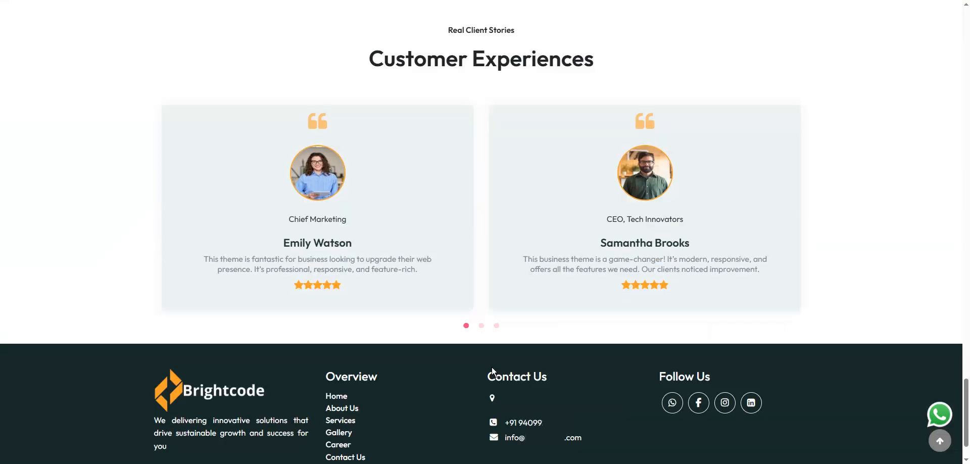
left_click(483, 326)
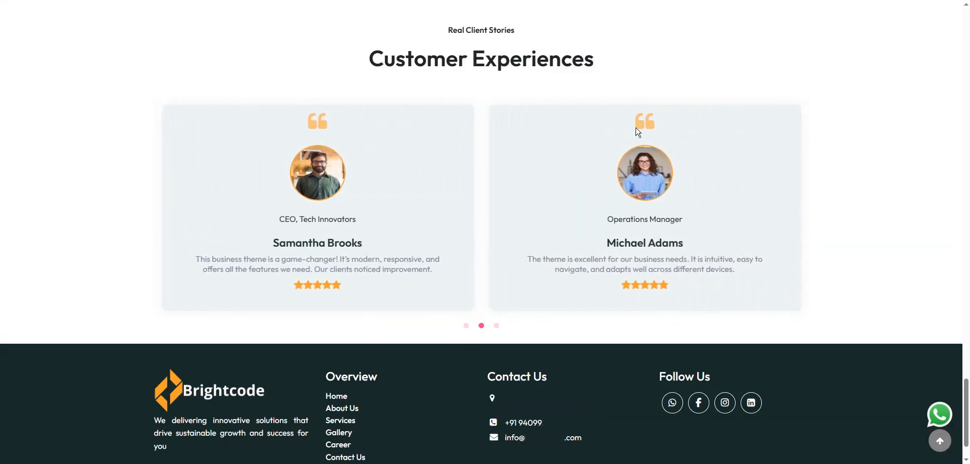
scroll(631, 278, "up", 6)
scroll(789, 362, "up", 20)
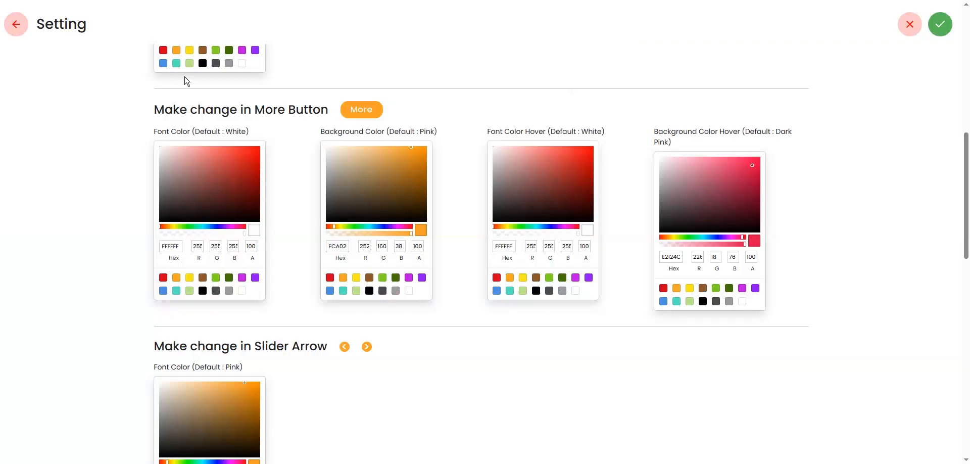
left_click(16, 24)
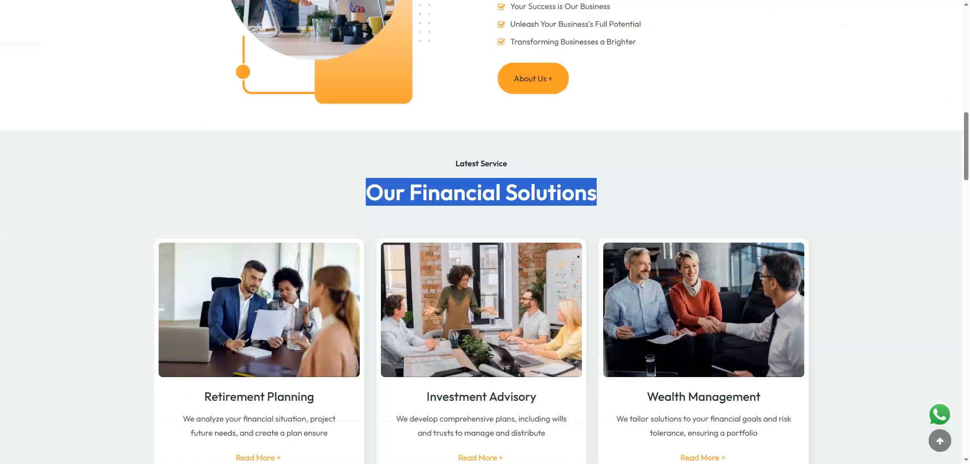
View the live page's header, review the Menu Theme settings including the theme choices and menu item options, and return to the builder.
scroll(608, 310, "up", 9)
scroll(799, 246, "up", 5)
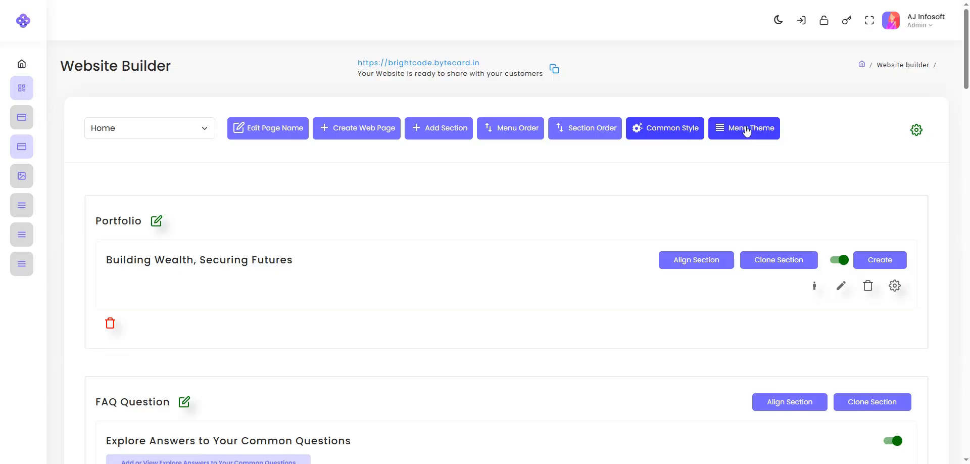
left_click(762, 136)
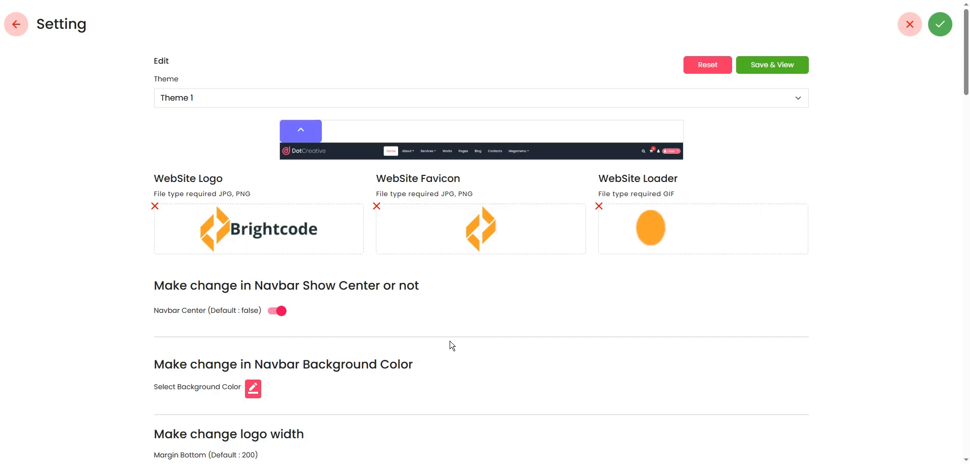
left_click(211, 99)
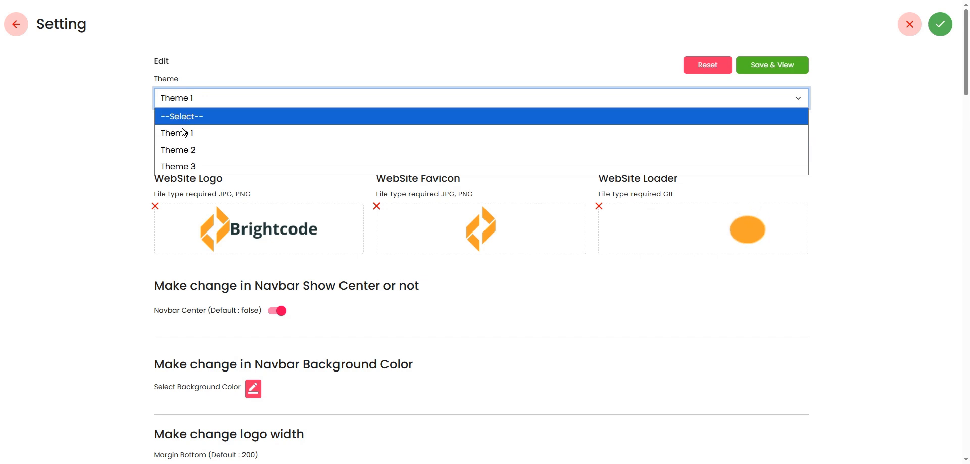
left_click(79, 124)
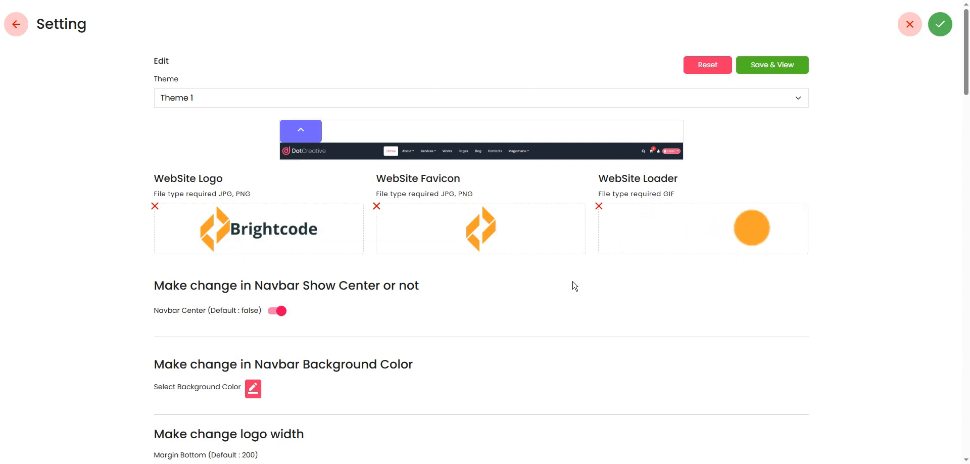
scroll(574, 286, "down", 5)
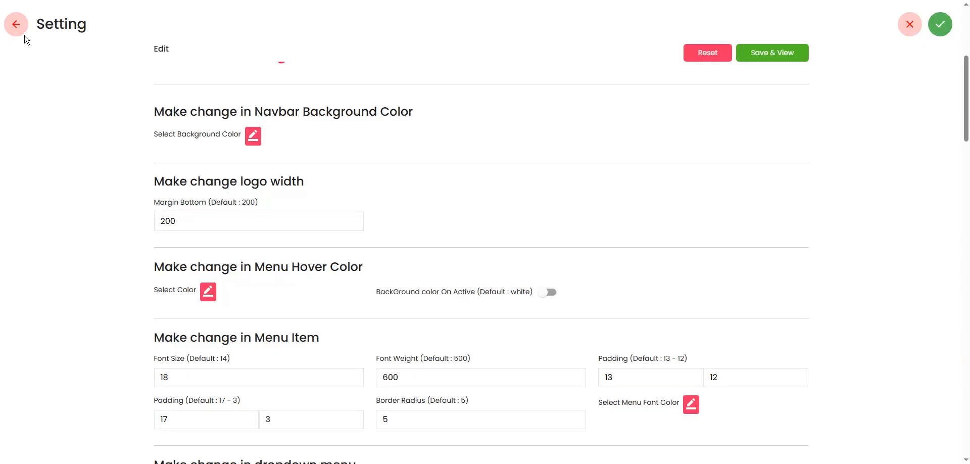
left_click(16, 25)
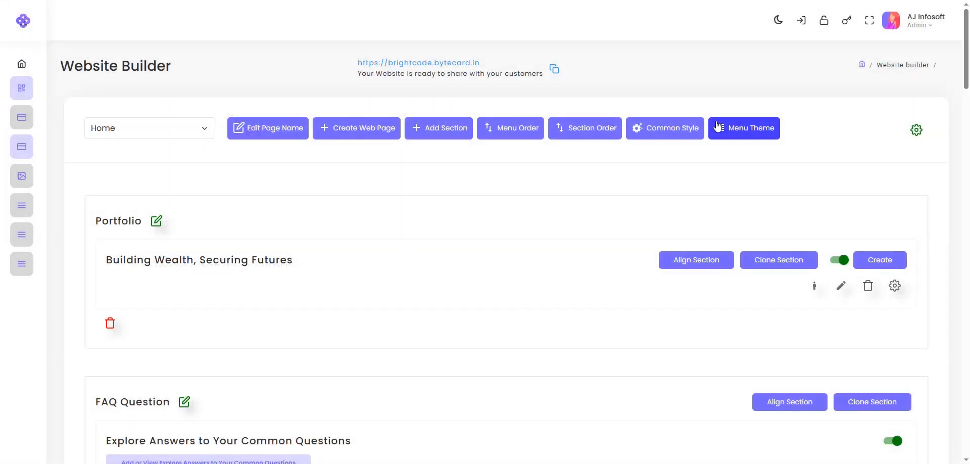
Reopen the Menu Theme settings and examine the Font Family choices and the login and signup style options.
left_click(756, 136)
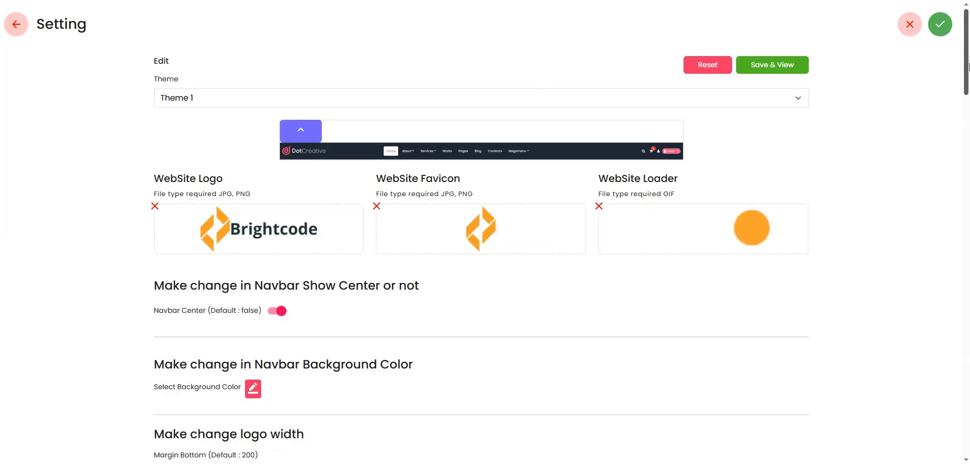
left_click_drag(968, 67, 969, 427)
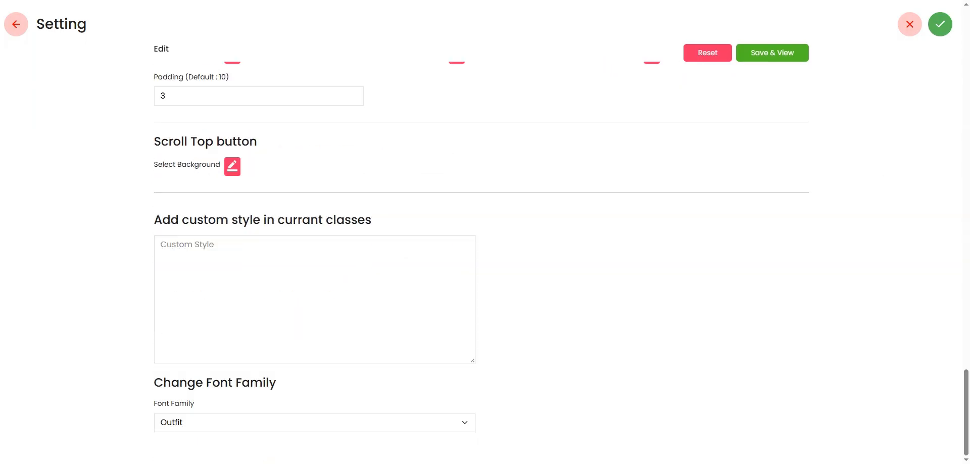
left_click(224, 427)
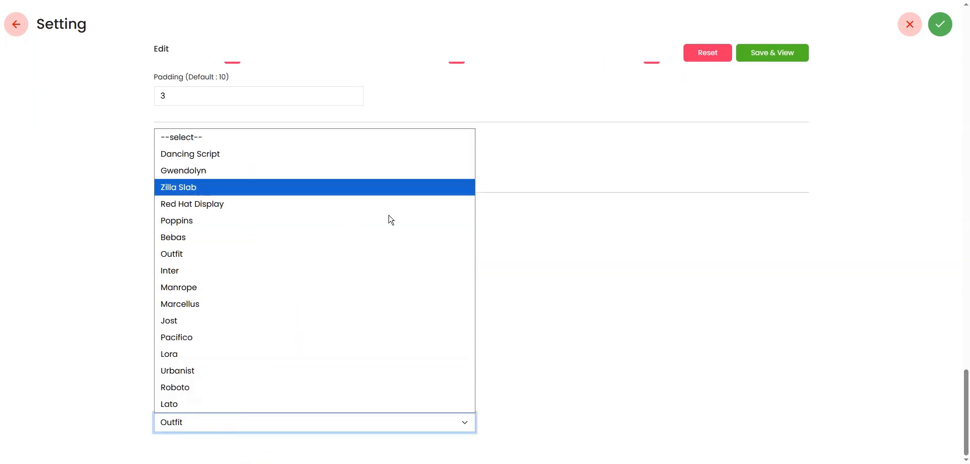
left_click(806, 375)
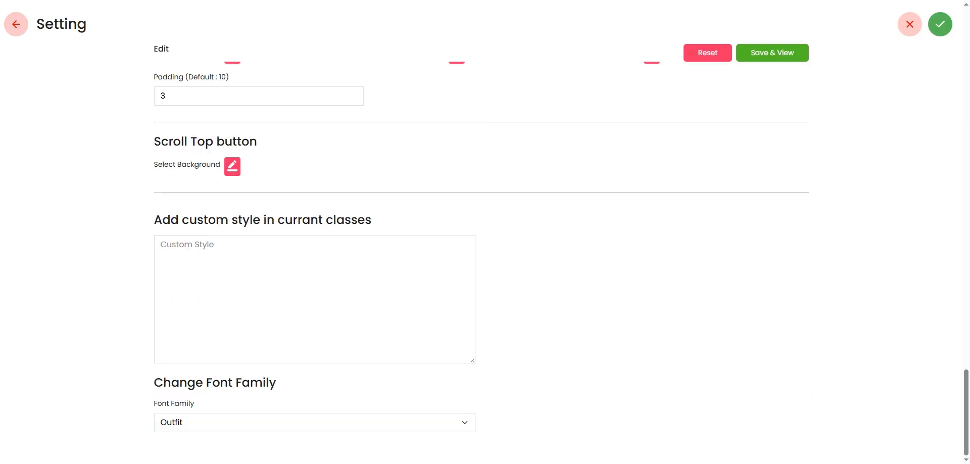
scroll(554, 343, "up", 20)
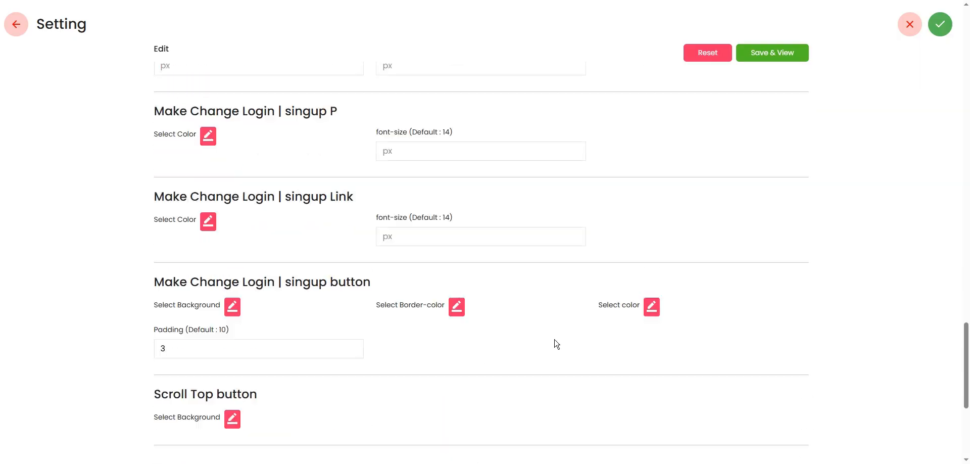
scroll(565, 363, "up", 20)
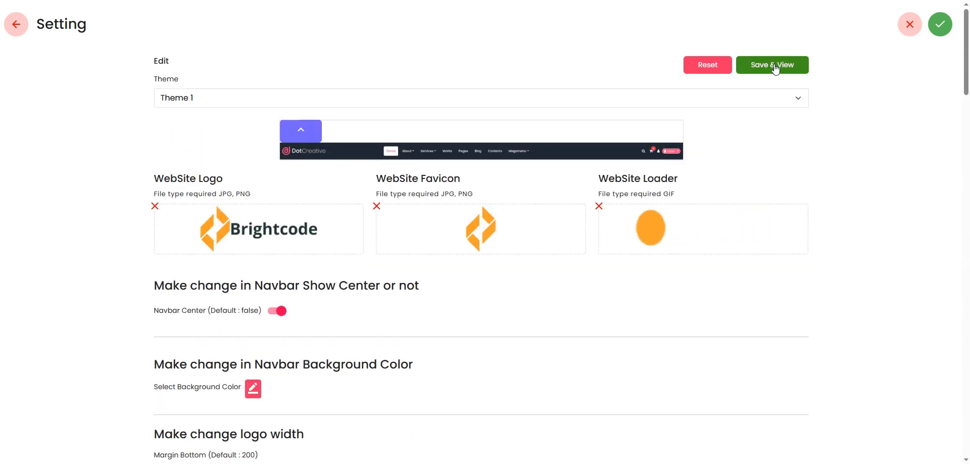
Return to the builder, view the website logo, favicon and loader in the Menu Theme settings again, and leave those settings.
left_click(18, 33)
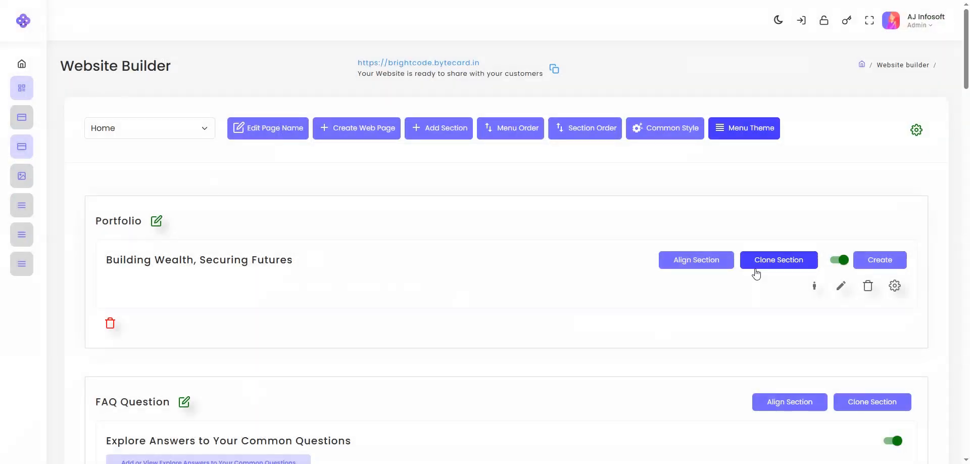
left_click(739, 133)
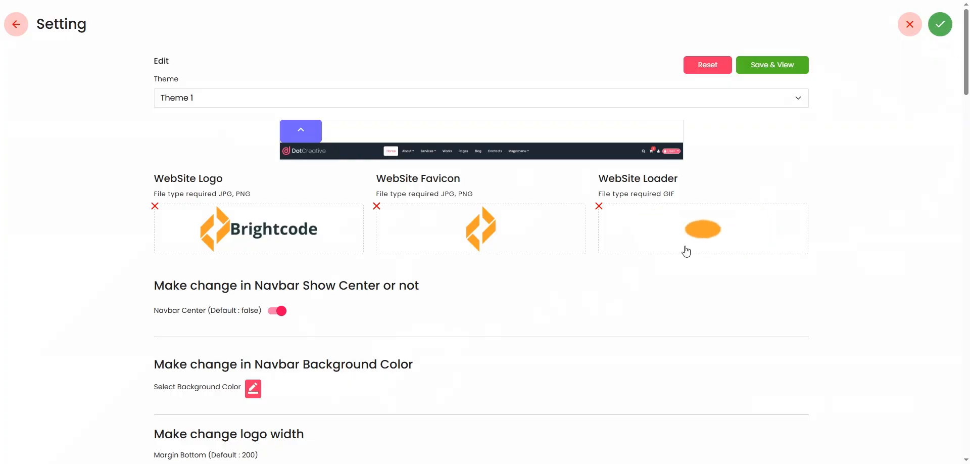
left_click(16, 25)
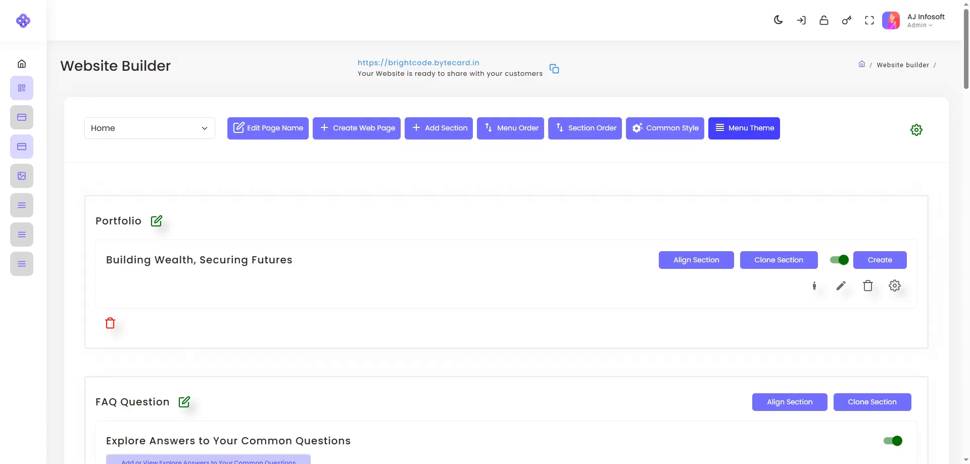
left_click(338, 405)
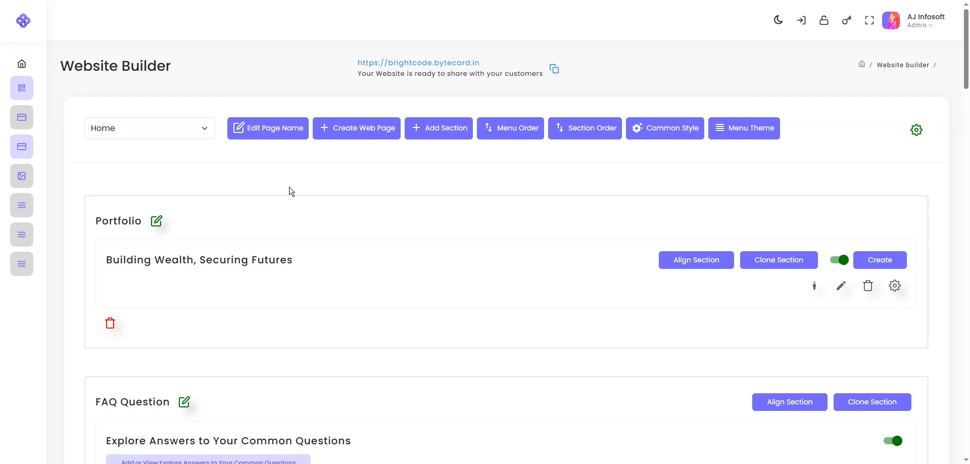
Keep the Home page selected in the builder and view the About Company section on the live home page.
left_click(151, 131)
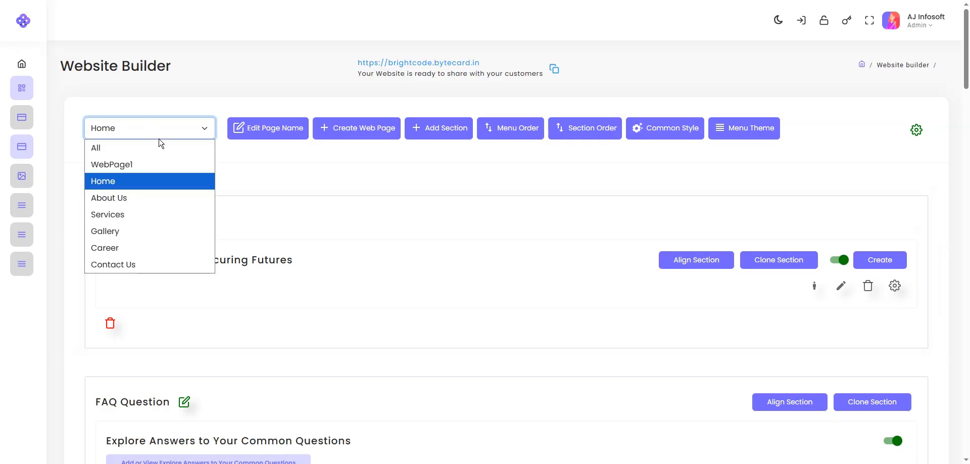
left_click(138, 187)
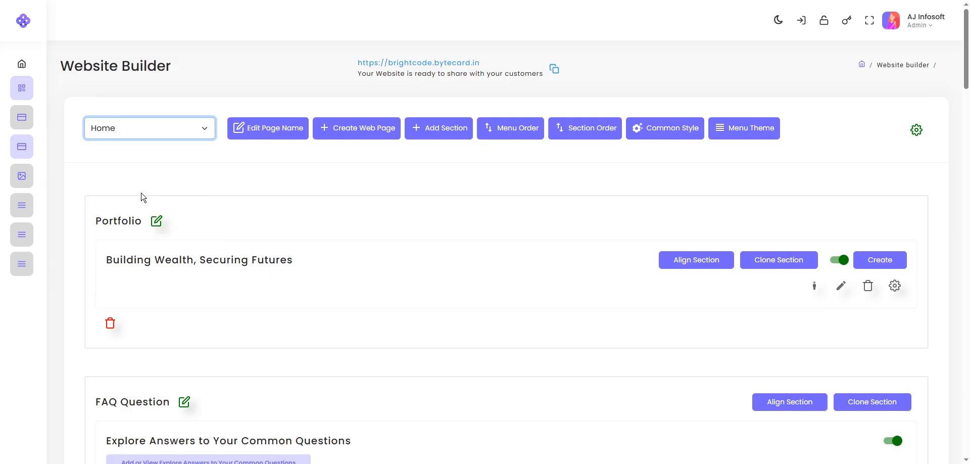
key("ctrl+Tab")
scroll(498, 188, "down", 9)
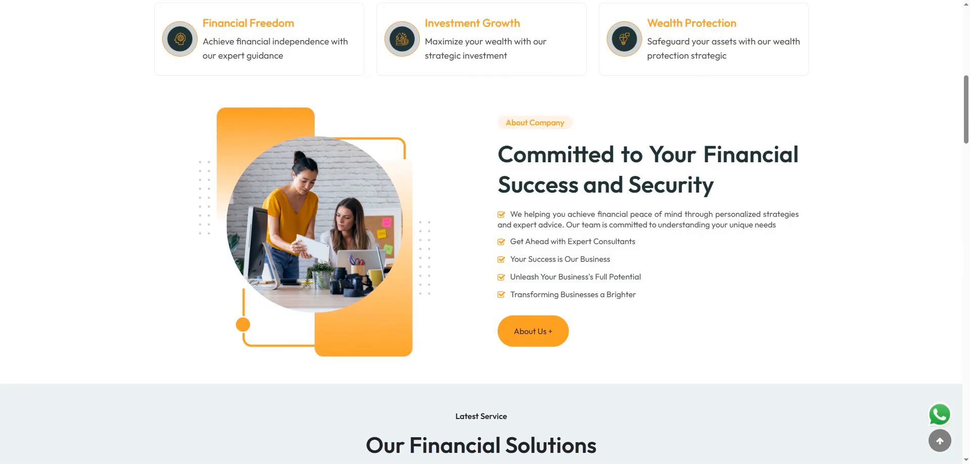
key("ctrl+Tab")
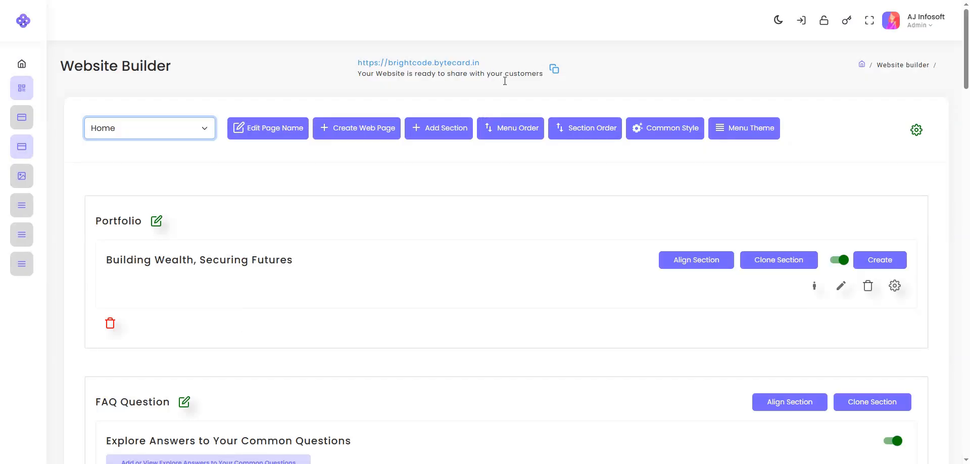
Open the existing About Company entry in the Home page's About Us section for editing.
scroll(382, 360, "down", 20)
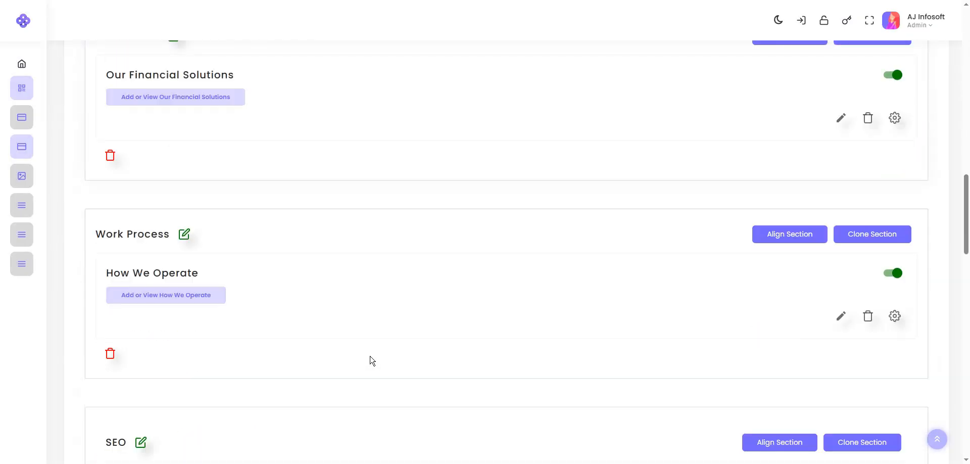
scroll(387, 359, "down", 12)
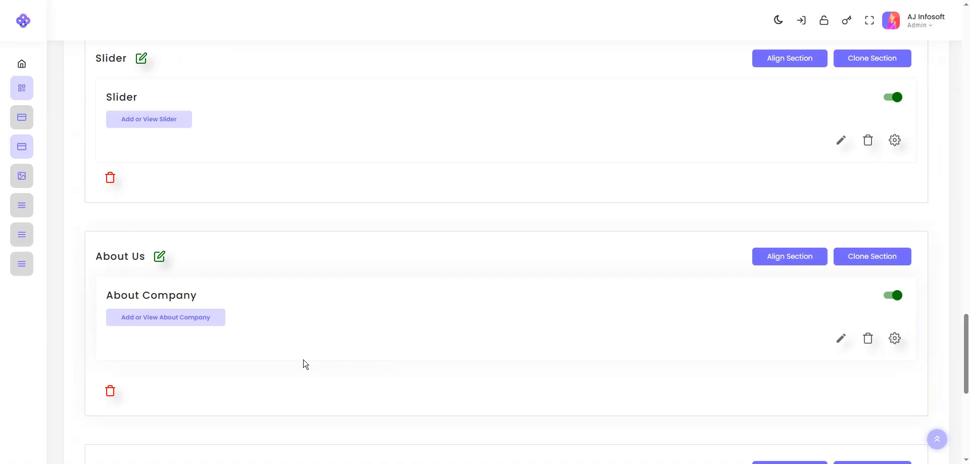
scroll(272, 374, "down", 2)
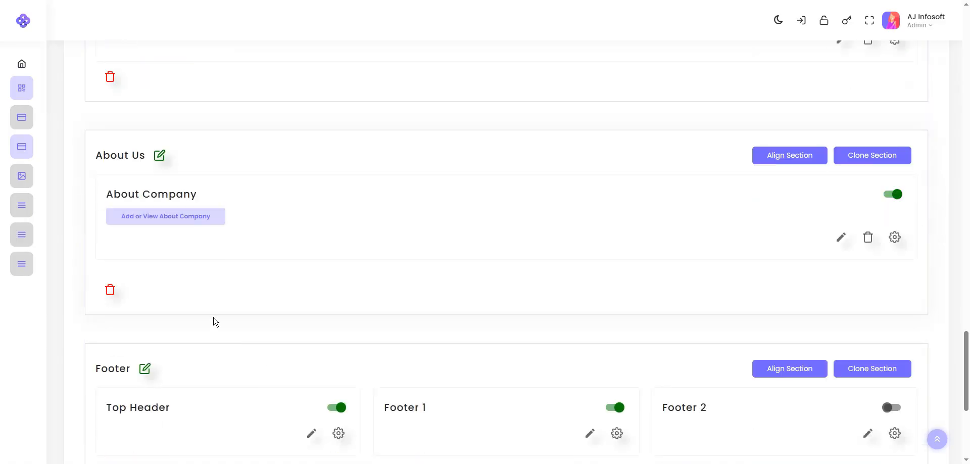
left_click(167, 223)
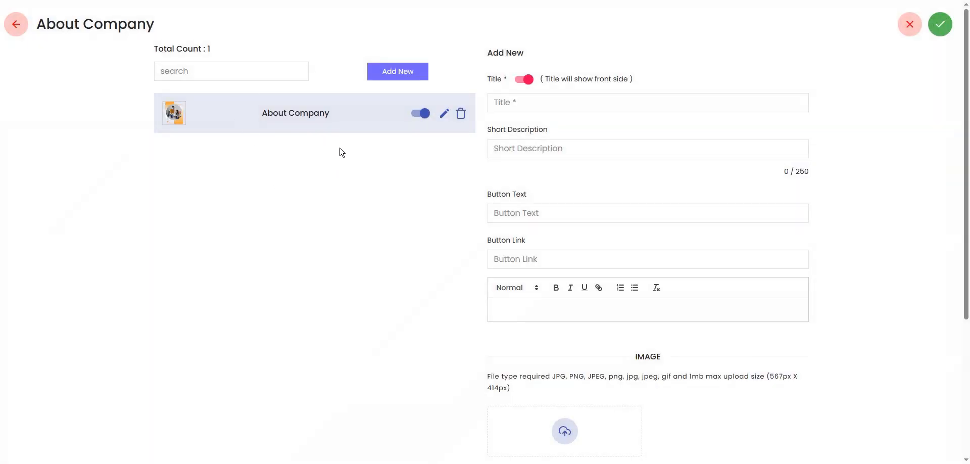
left_click(444, 115)
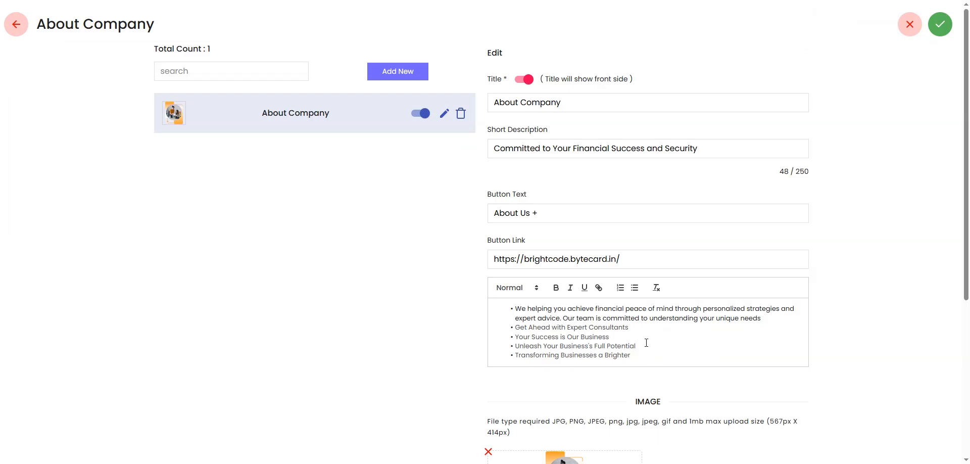
Review the About Company entry's bulleted description, button link and image fields, and return to the builder.
left_click_drag(660, 357, 497, 307)
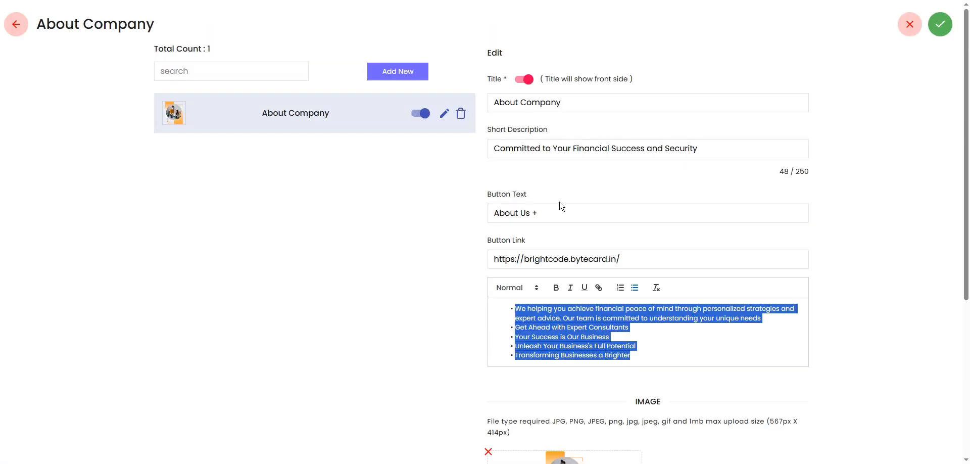
left_click_drag(658, 262, 445, 256)
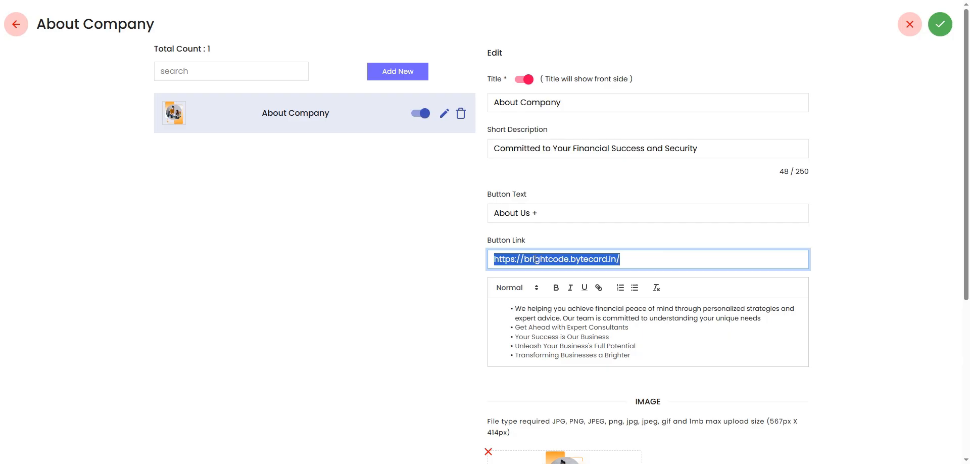
left_click(553, 259)
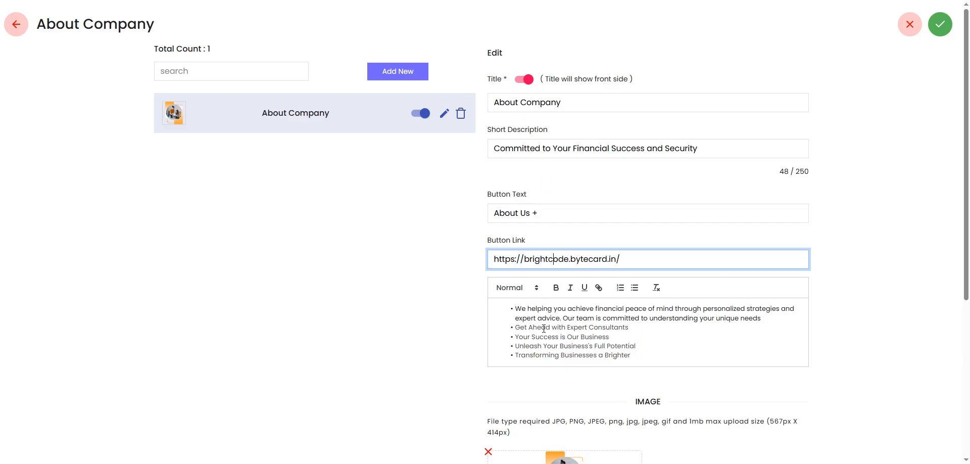
scroll(544, 328, "down", 5)
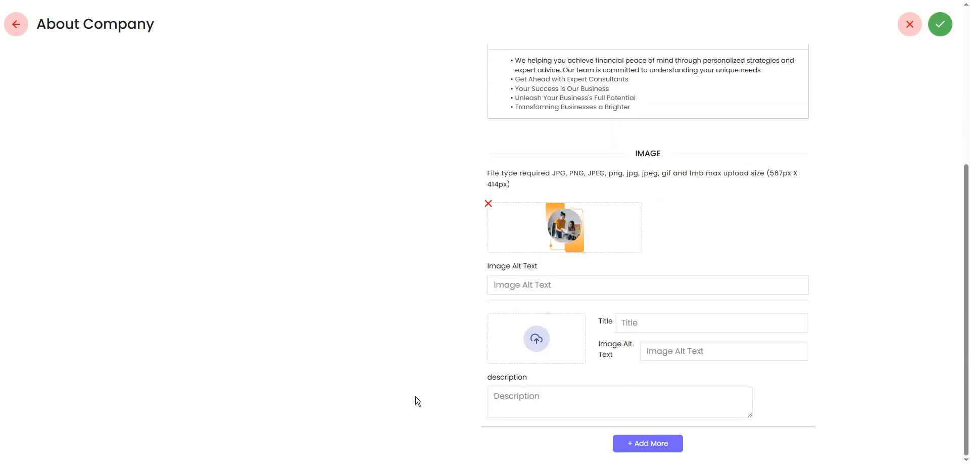
scroll(508, 353, "up", 5)
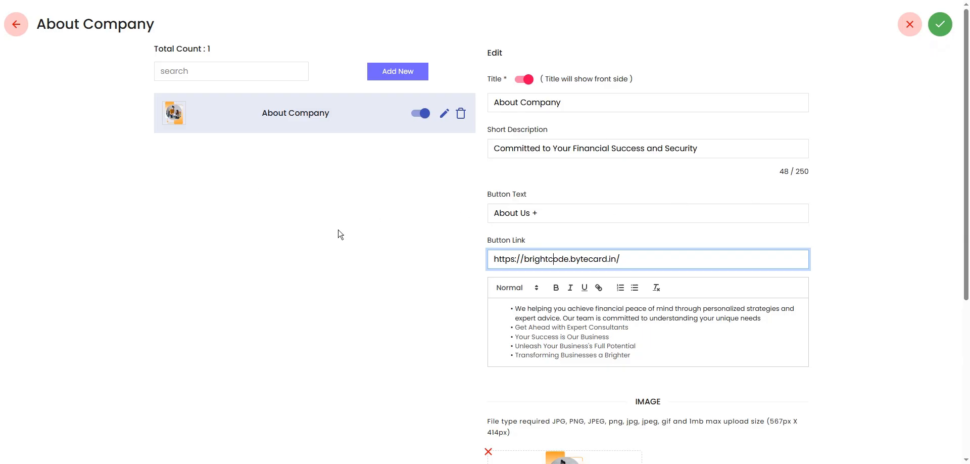
left_click(18, 30)
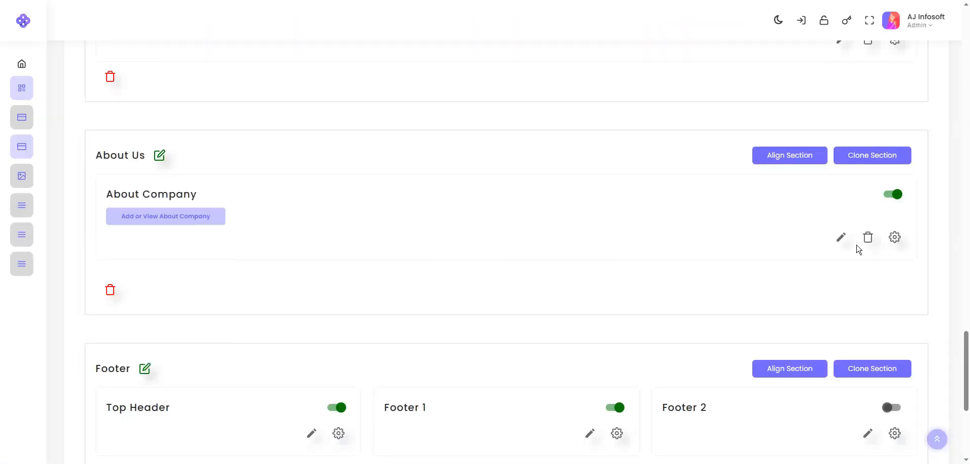
Open the About Company style settings, examine them from the theme preview down to the custom style code, and return to the builder.
left_click(894, 242)
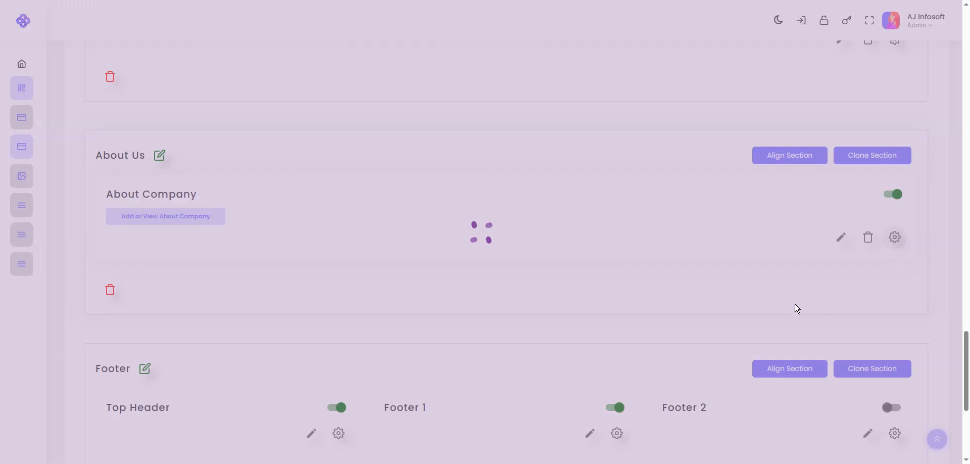
scroll(396, 333, "down", 7)
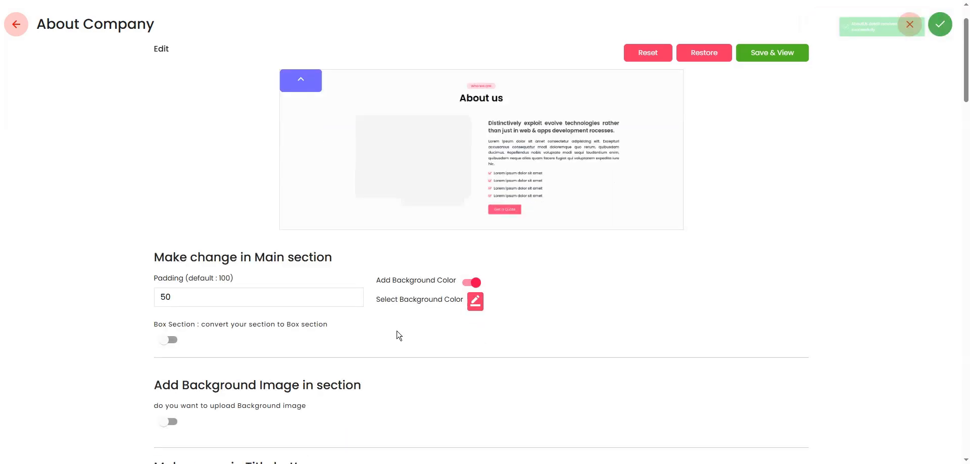
scroll(353, 339, "down", 2)
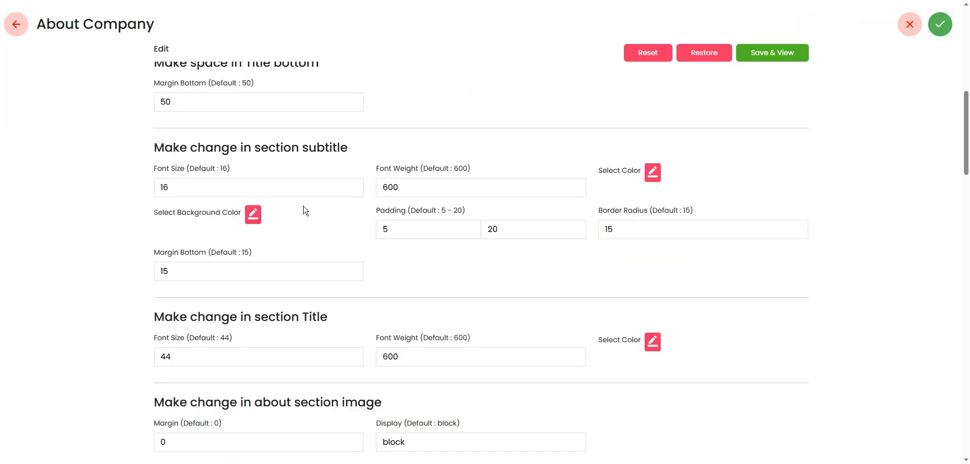
scroll(304, 210, "down", 2)
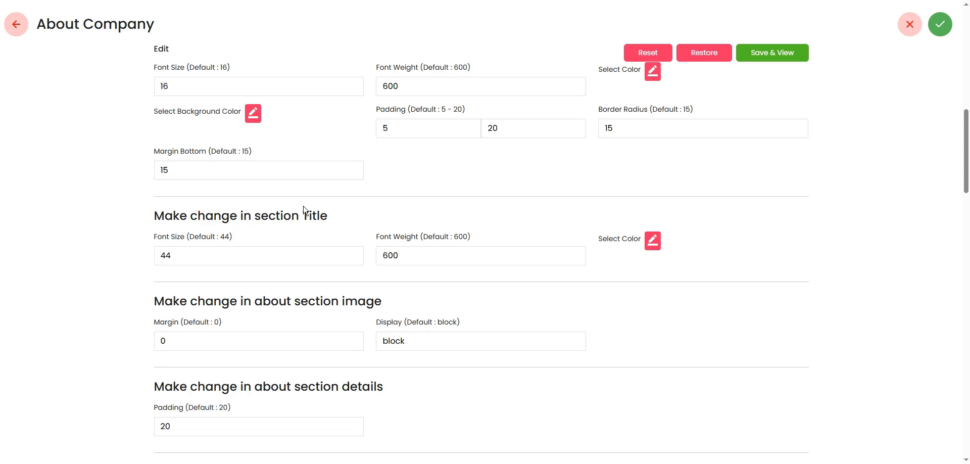
scroll(305, 223, "down", 18)
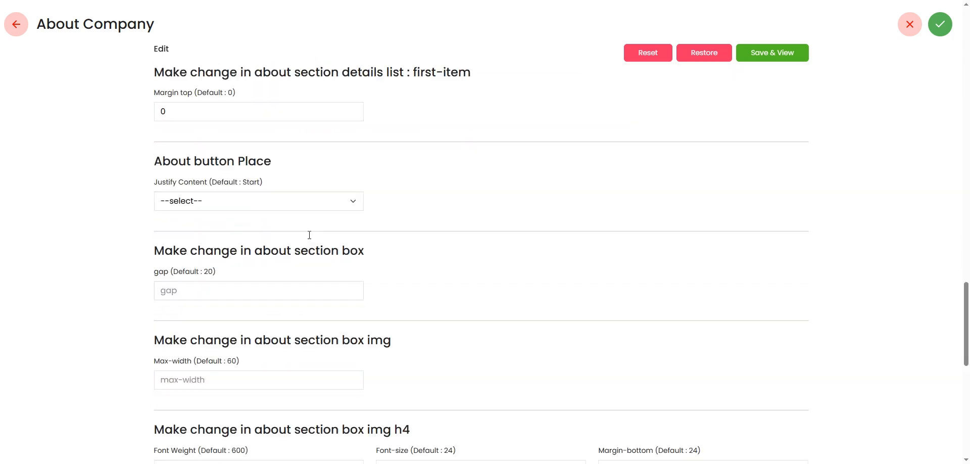
scroll(309, 235, "down", 15)
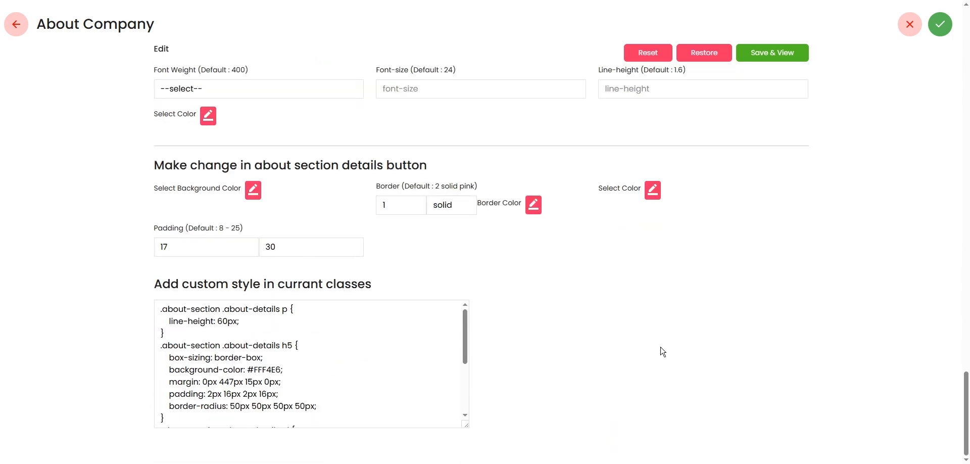
scroll(662, 351, "up", 20)
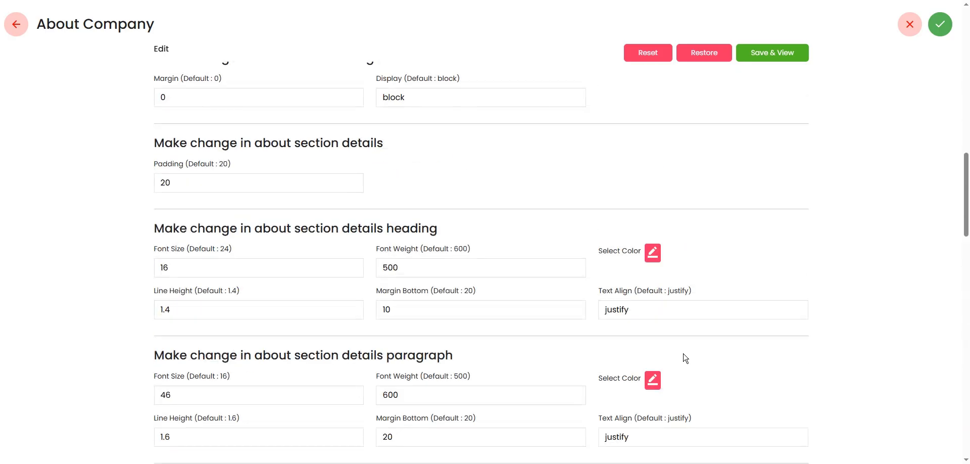
scroll(685, 358, "up", 20)
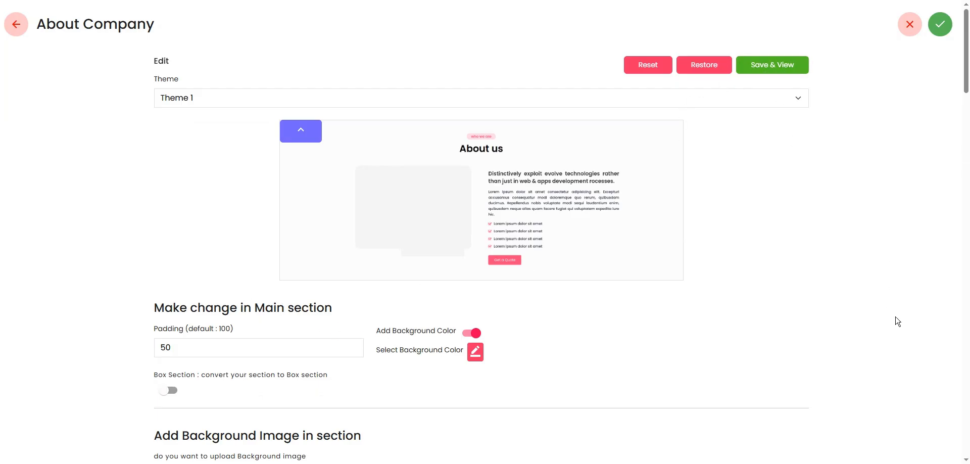
left_click(23, 33)
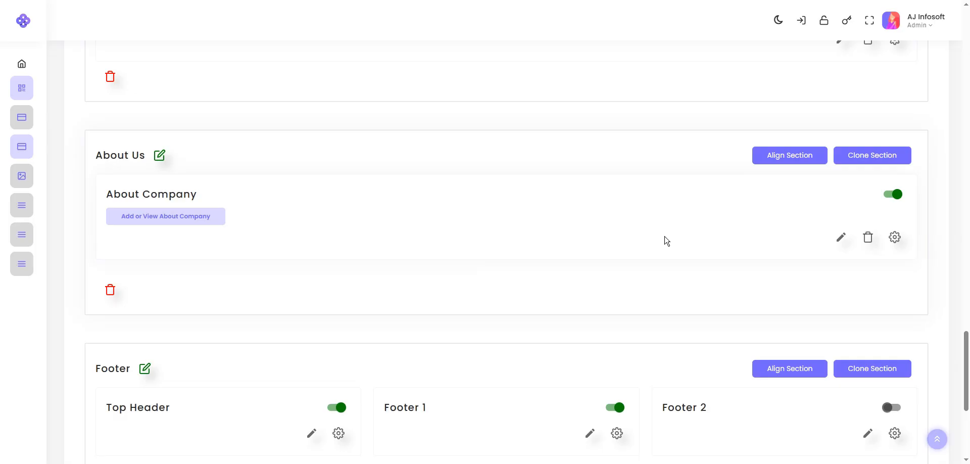
Turn off the About Company section and check the reloaded live home page between the feature boxes and Our Financial Solutions.
left_click(895, 200)
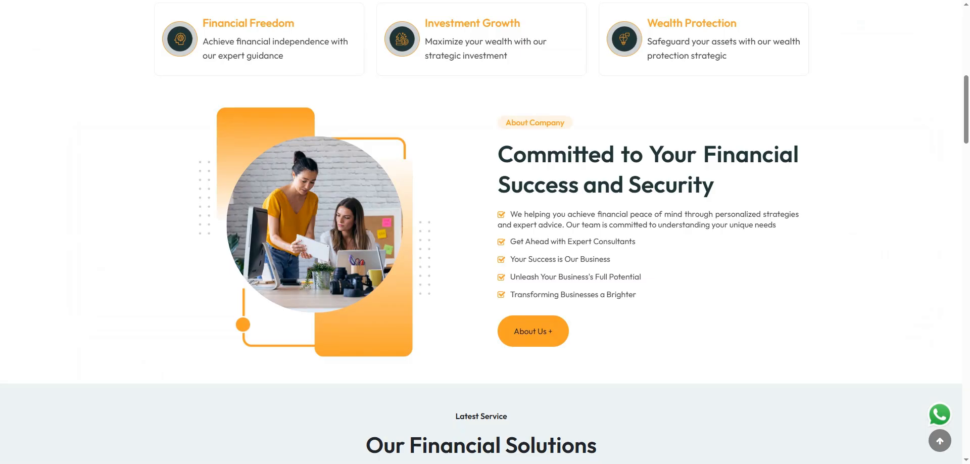
key("F5")
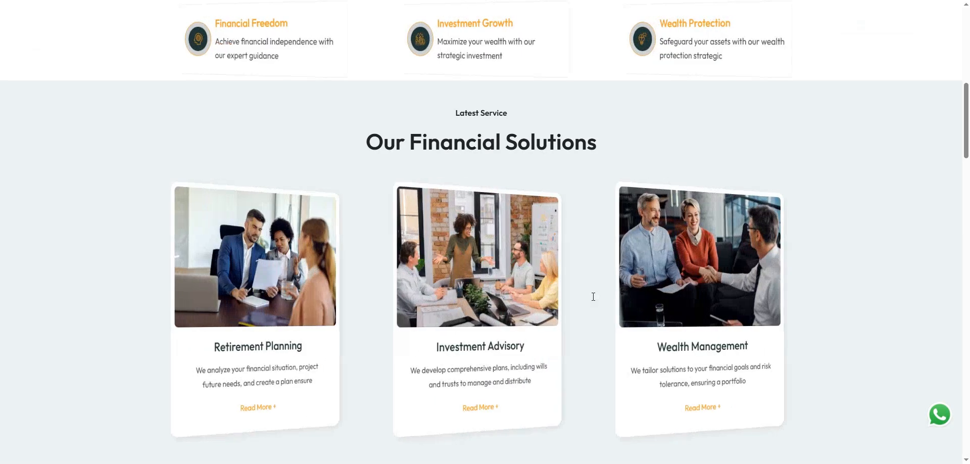
scroll(593, 296, "up", 5)
scroll(510, 387, "down", 2)
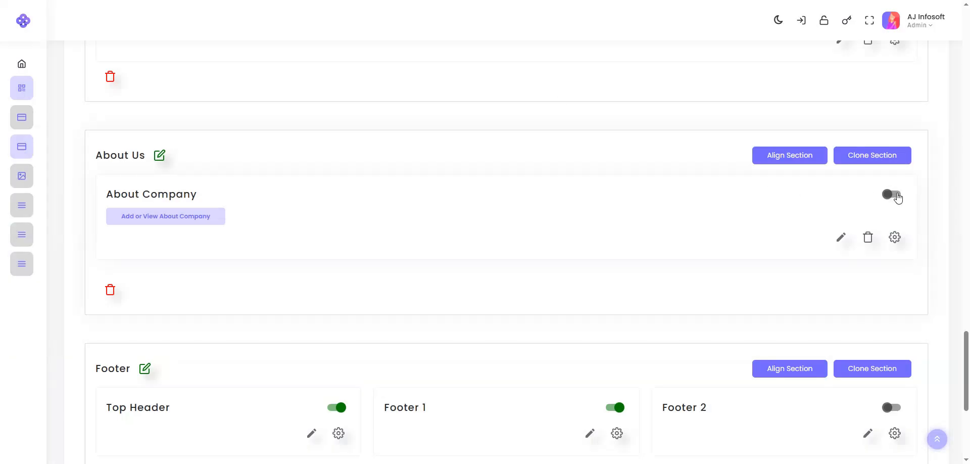
Turn the About Company section back on and check it on the reloaded live home page.
left_click(893, 195)
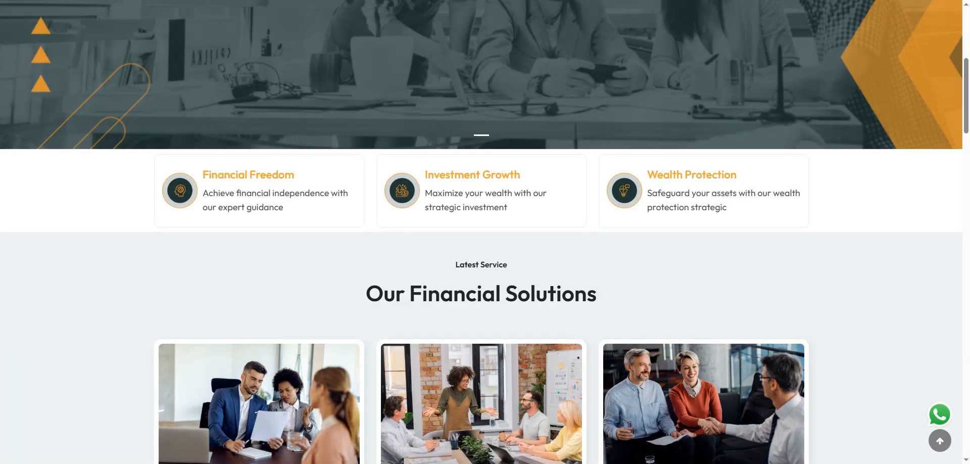
key("F5")
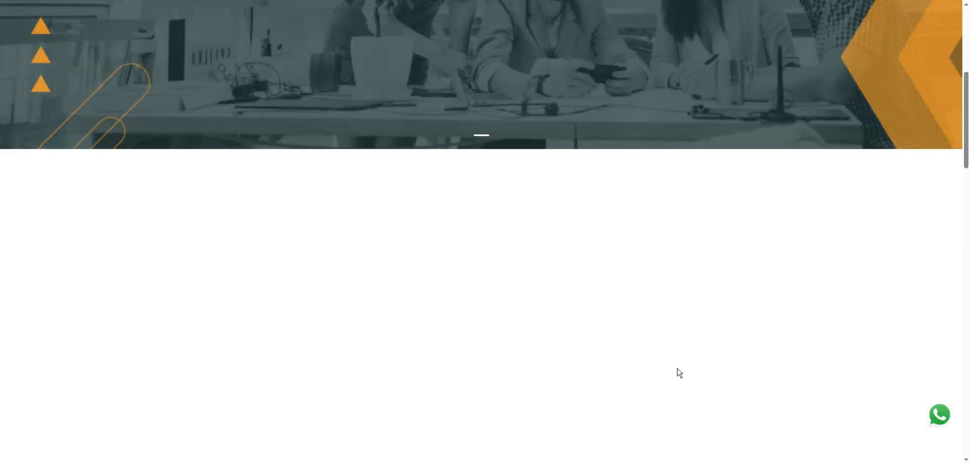
scroll(560, 323, "down", 2)
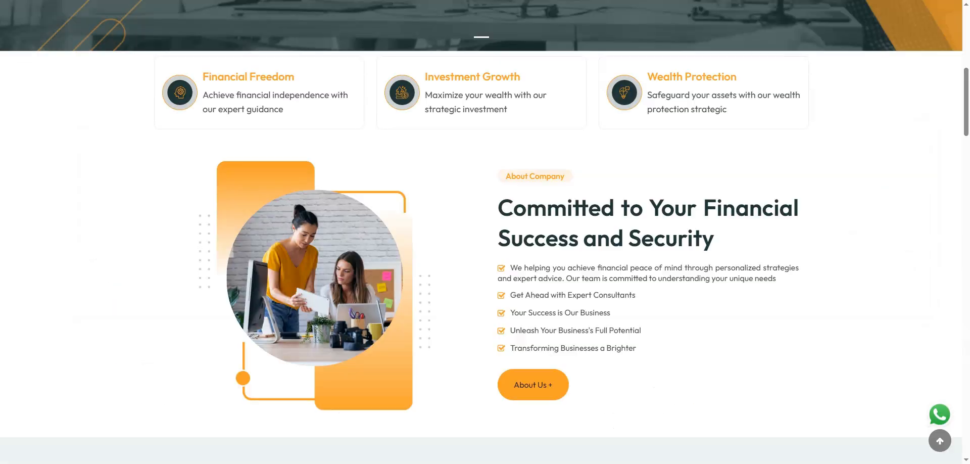
scroll(443, 186, "up", 8)
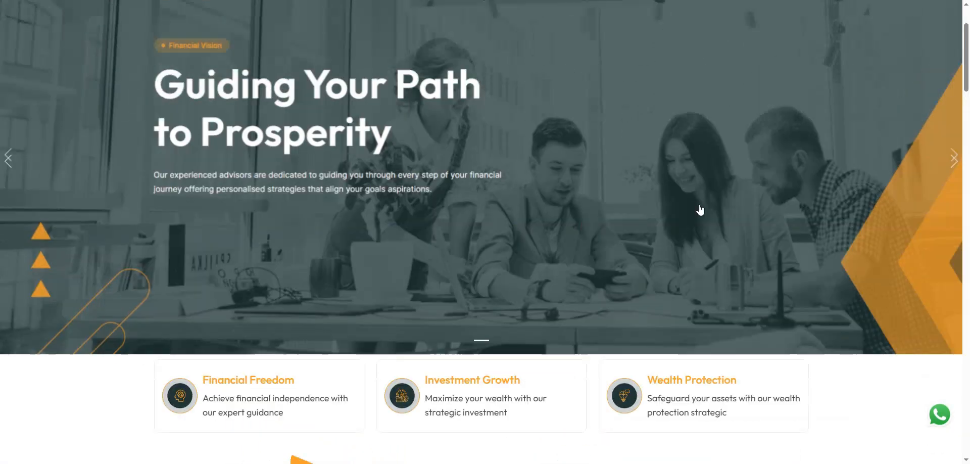
Open the Slider section's content list in the builder, and load and submit the Slider 01 entry.
scroll(443, 187, "up", 1)
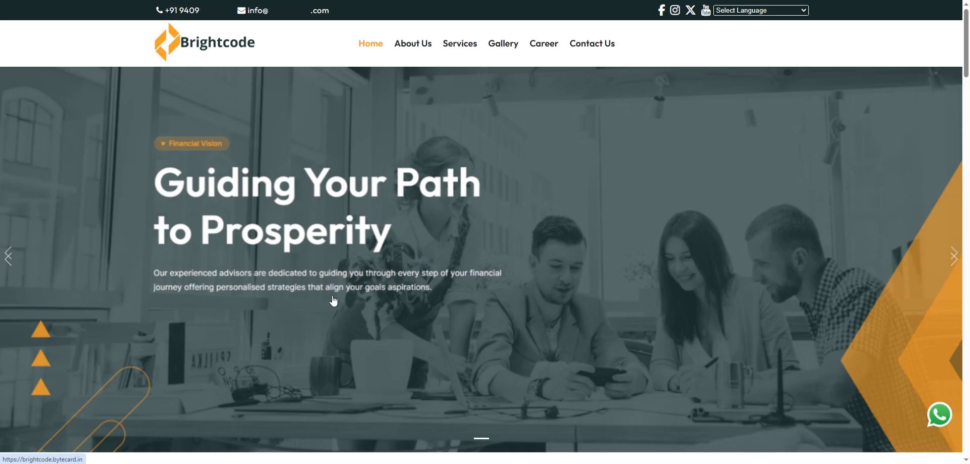
left_click(379, 0)
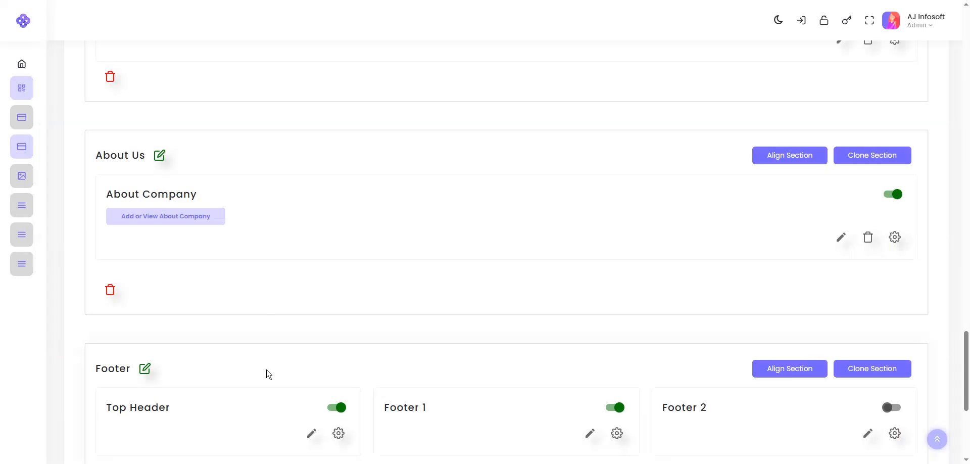
scroll(268, 374, "up", 4)
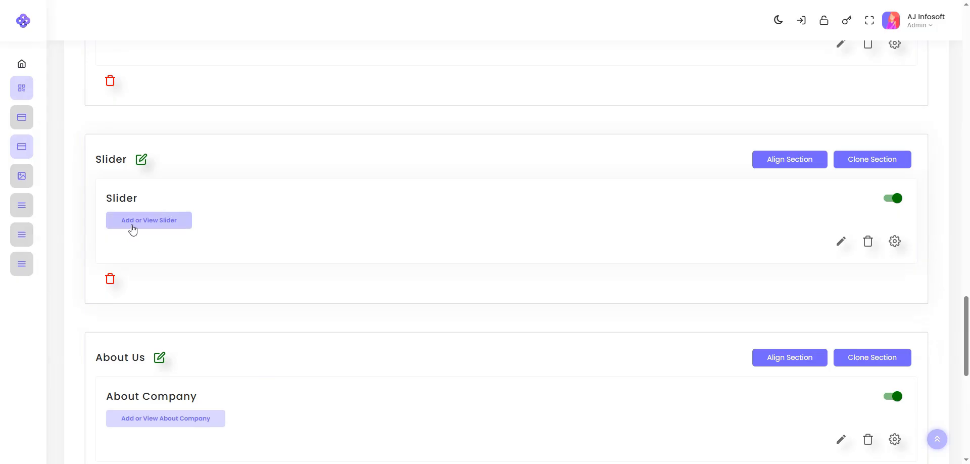
left_click(154, 230)
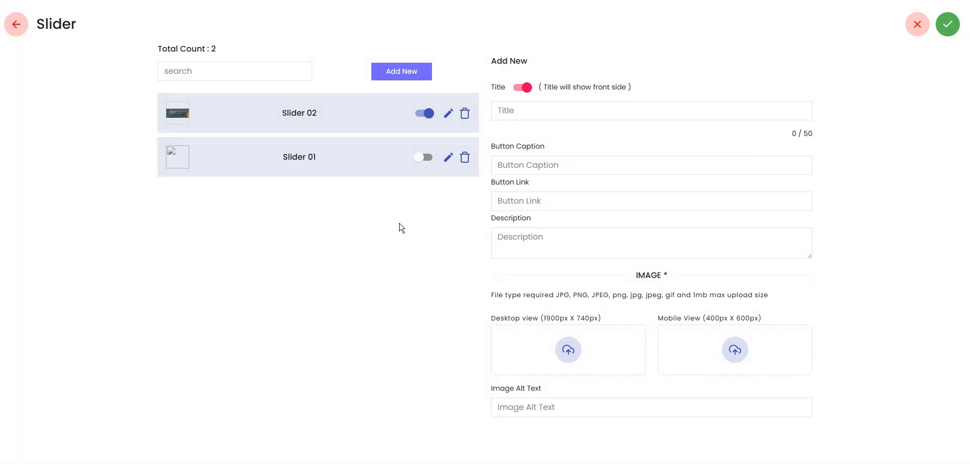
left_click(449, 159)
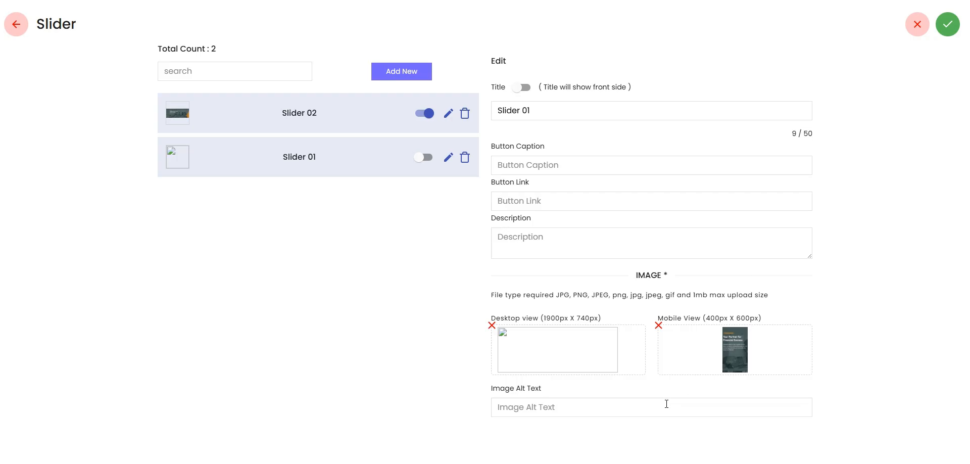
left_click(948, 36)
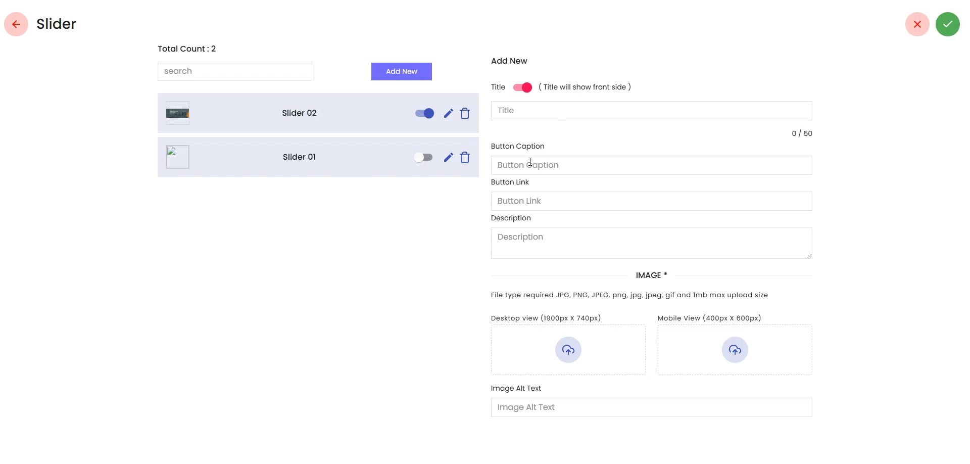
Examine the new slide form's button link and title visibility options, and return to the builder.
left_click(538, 195)
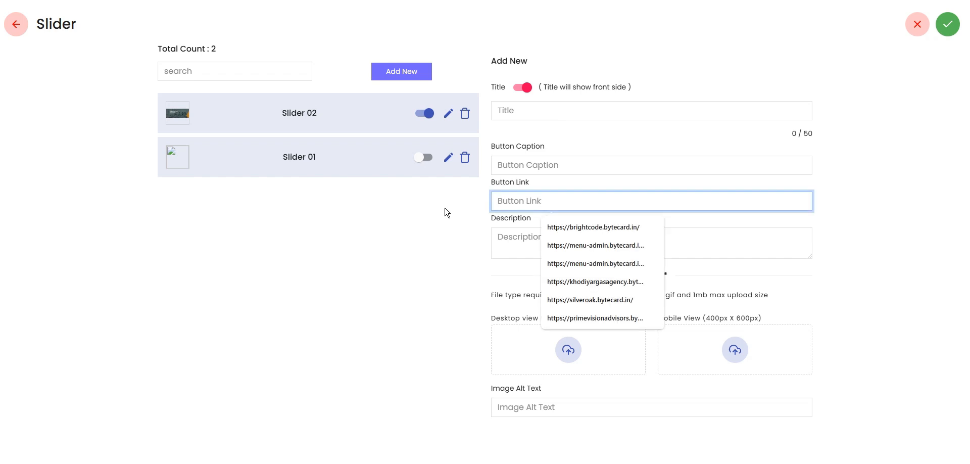
left_click(426, 217)
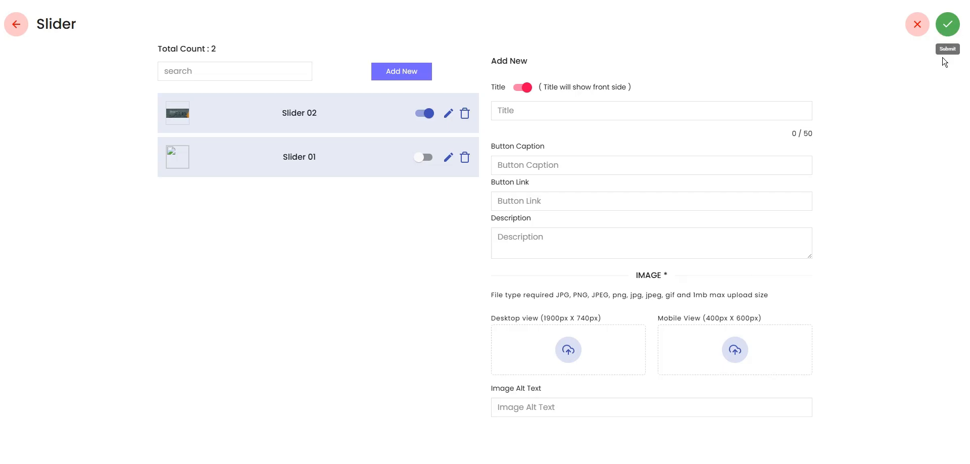
left_click(526, 89)
left_click(516, 91)
left_click(15, 26)
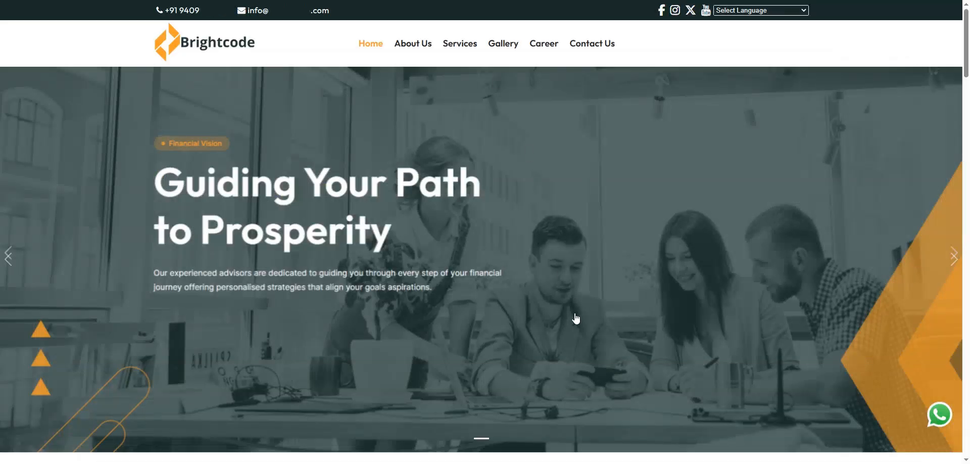
Check the live home page below the slider, and open the Our Financial Solutions content list in the builder.
scroll(576, 318, "down", 10)
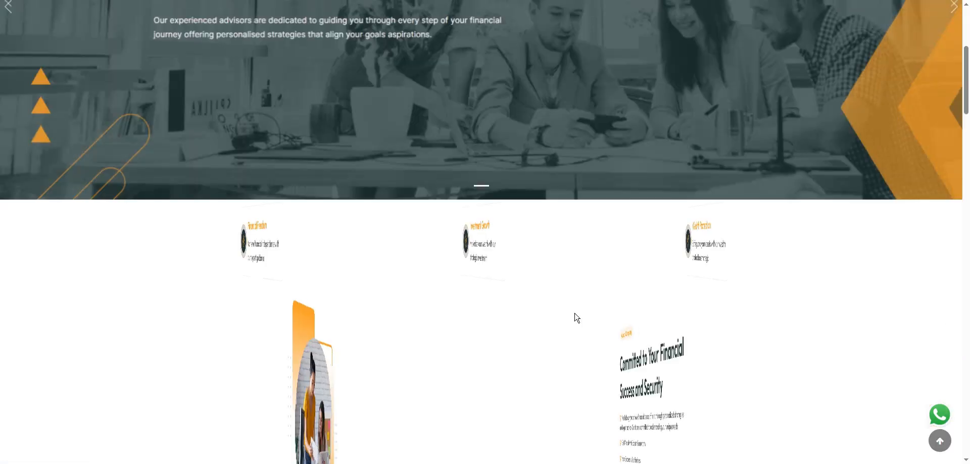
scroll(576, 318, "down", 1)
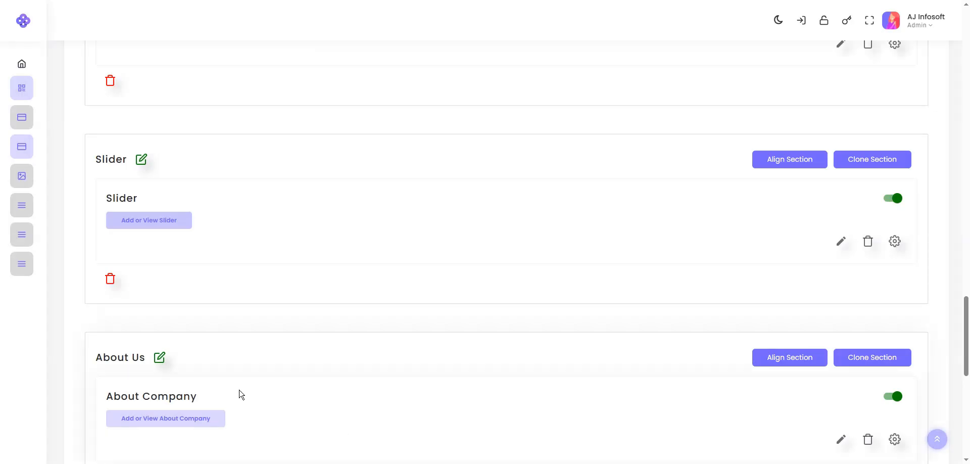
scroll(238, 395, "up", 2)
scroll(238, 397, "up", 2)
scroll(239, 407, "up", 9)
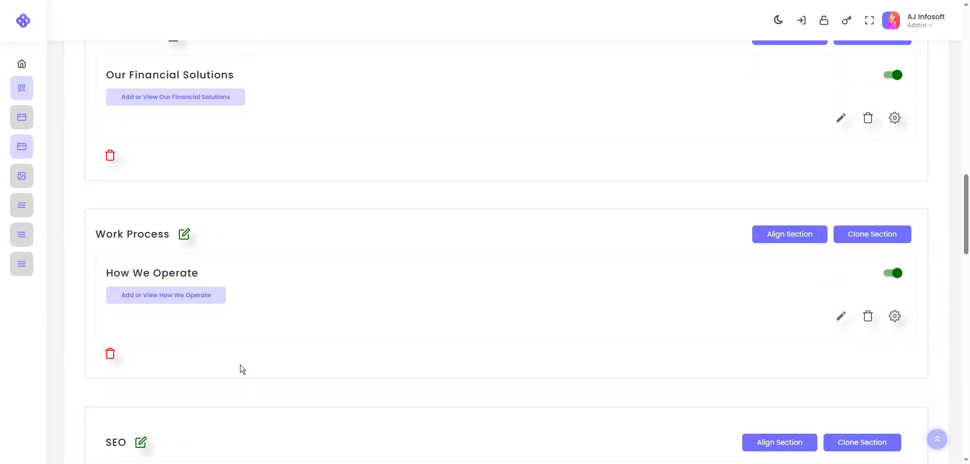
scroll(241, 369, "up", 4)
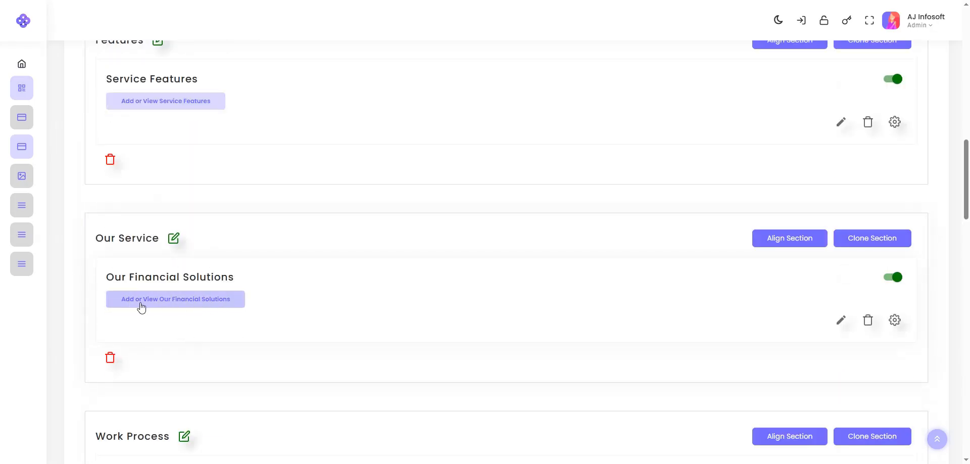
left_click(173, 299)
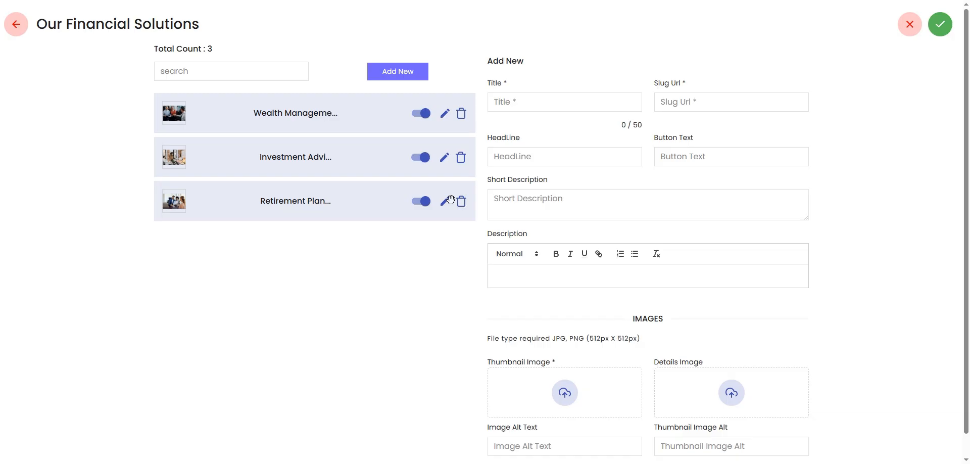
Load the Wealth Management entry and compare its text and image fields with the service cards on the live home page.
left_click(444, 115)
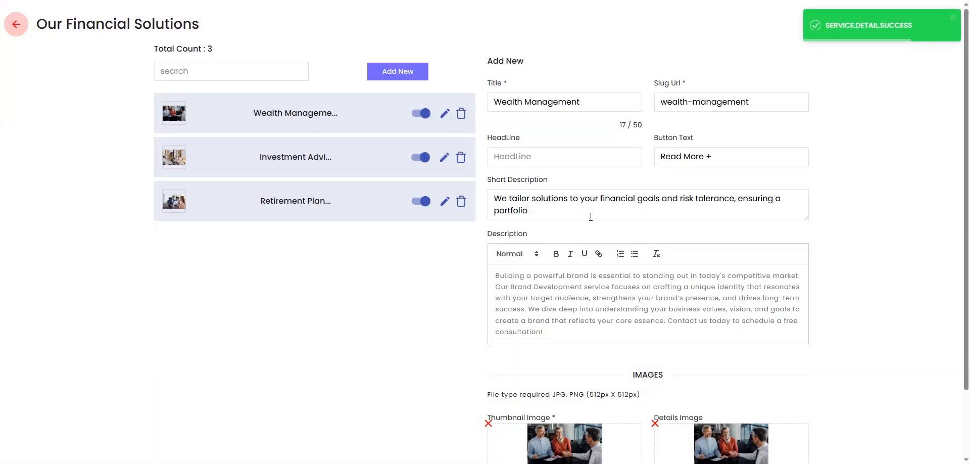
scroll(631, 311, "down", 1)
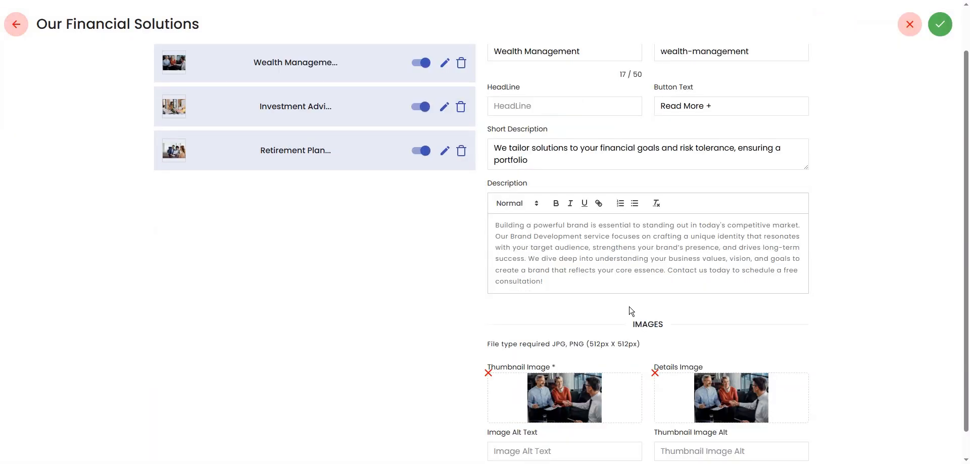
scroll(601, 268, "up", 1)
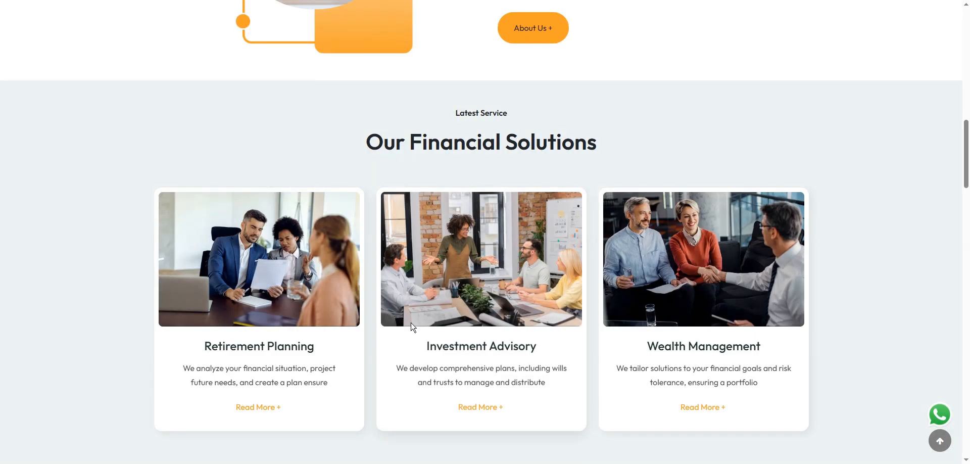
scroll(282, 275, "down", 3)
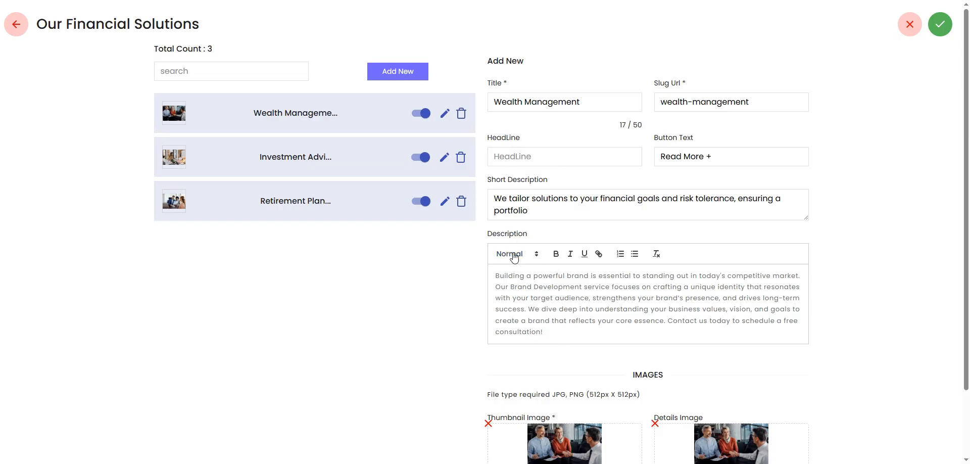
scroll(660, 350, "down", 2)
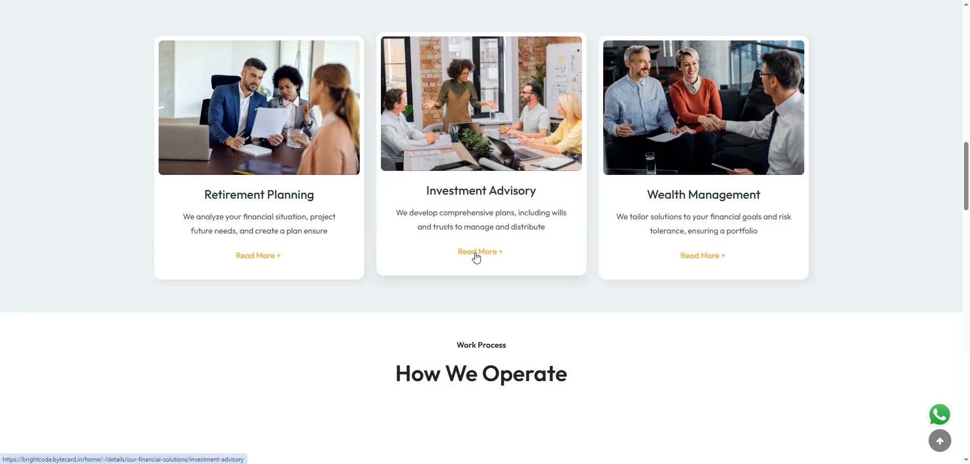
View the Investment Advisory details page on the live site and return to the Wealth Management entry.
left_click(476, 253)
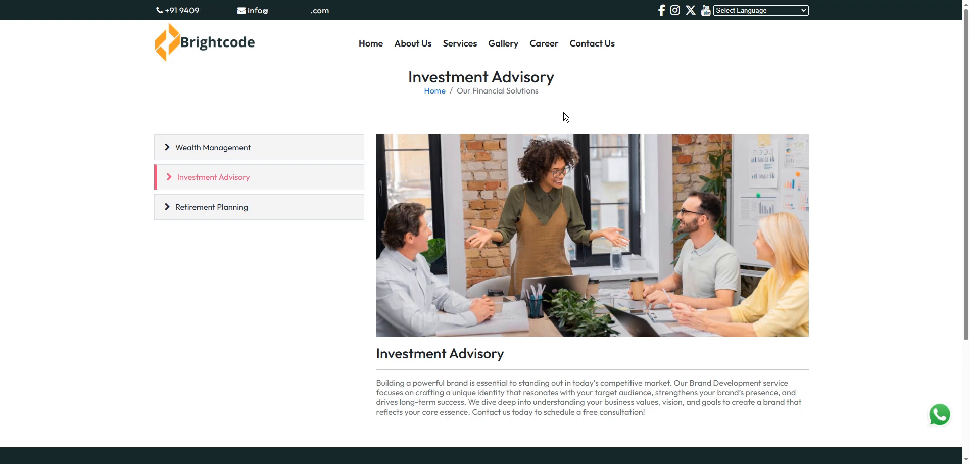
key("ctrl+Tab")
key("ctrl+Tab")
key("ctrl+Tab")
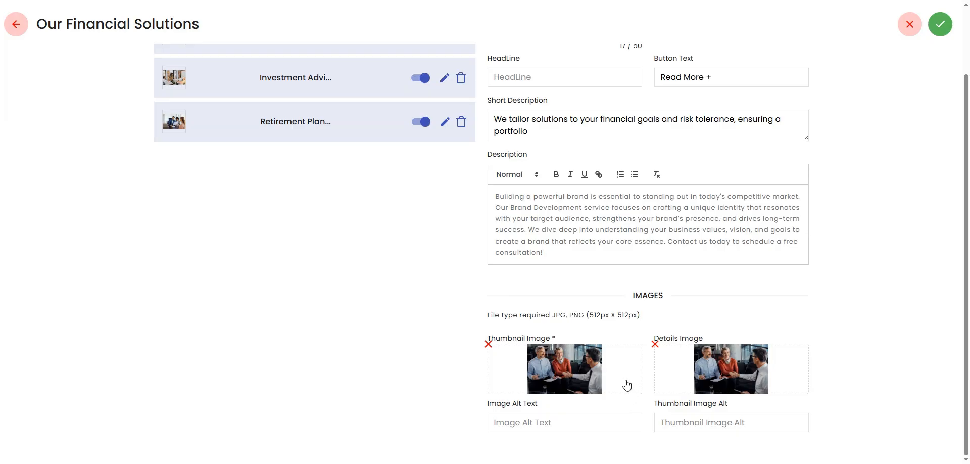
Submit the Wealth Management entry and bring up a blank form for a new service entry.
scroll(627, 385, "up", 2)
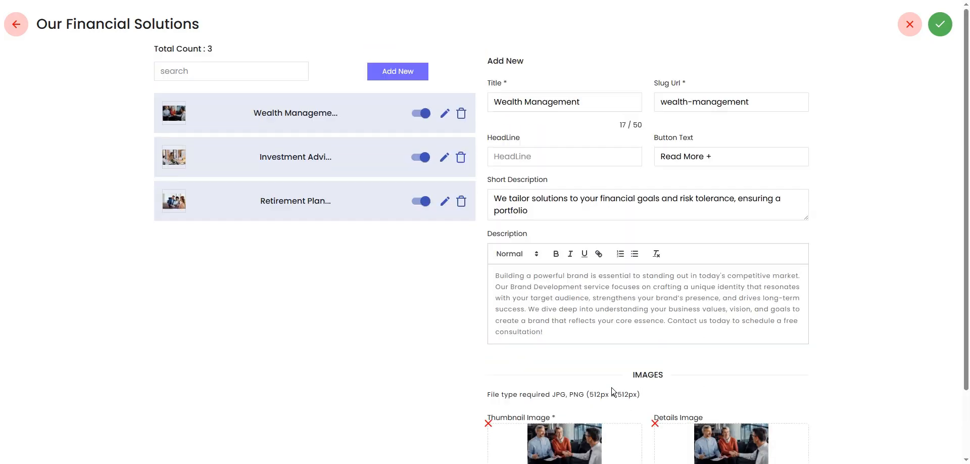
left_click(949, 28)
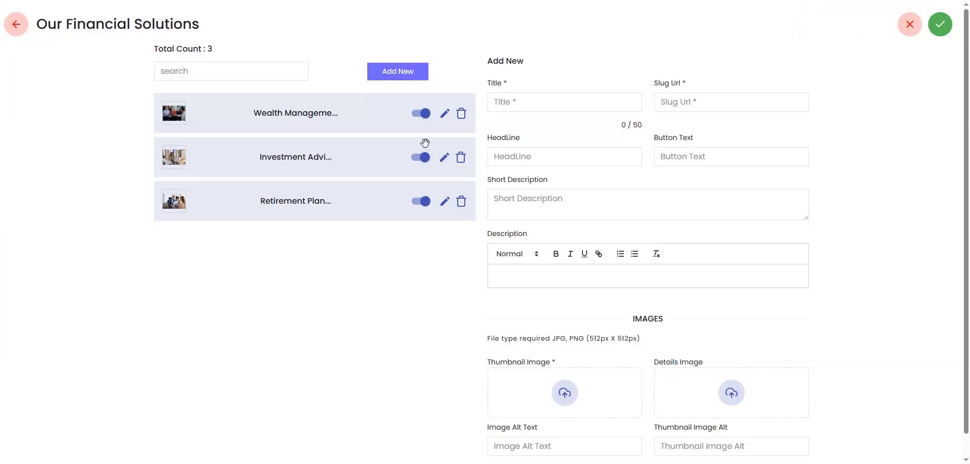
left_click(390, 71)
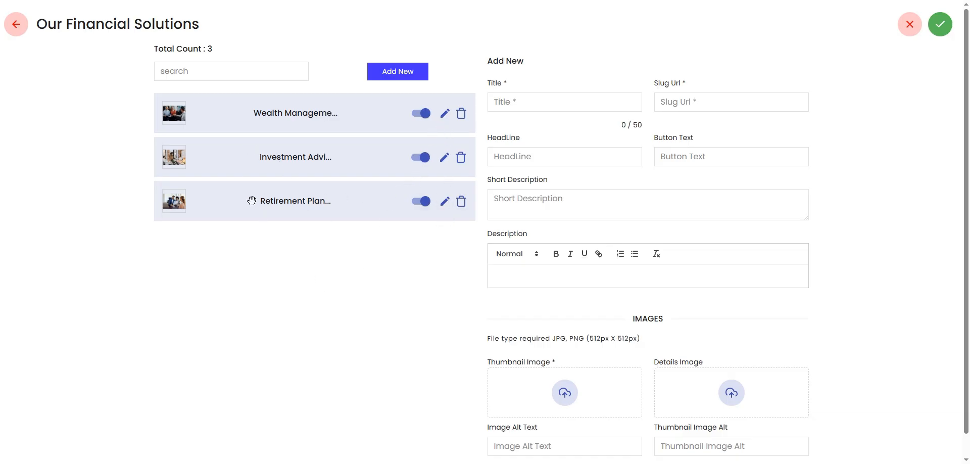
Turn off the Retirement Planning entry and check the service cards on the reloaded live home page.
left_click(424, 207)
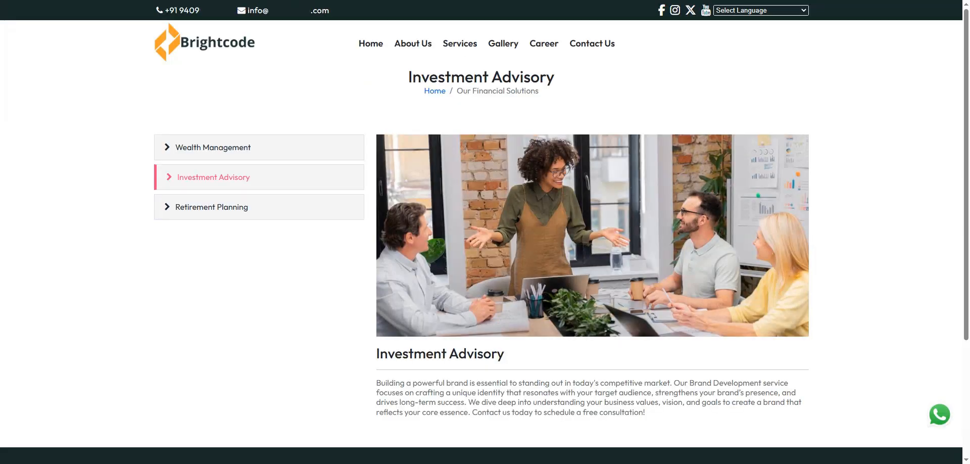
left_click(217, 52)
scroll(457, 292, "down", 10)
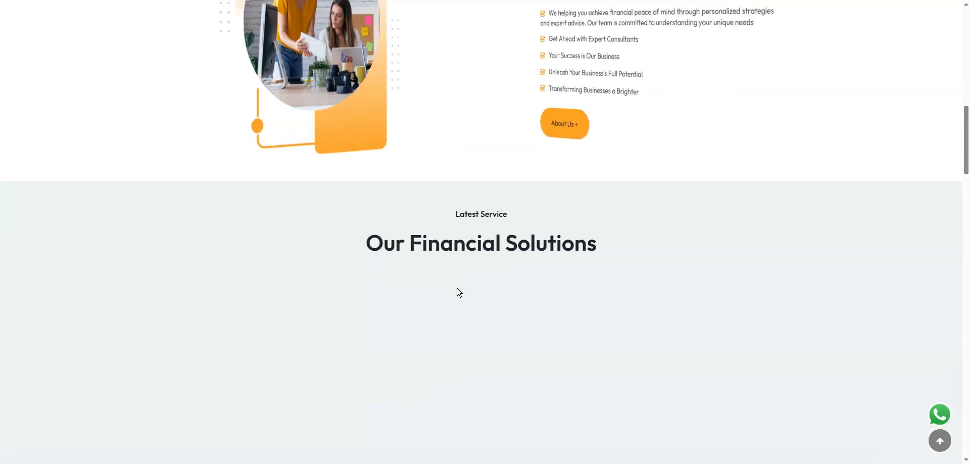
scroll(457, 292, "down", 5)
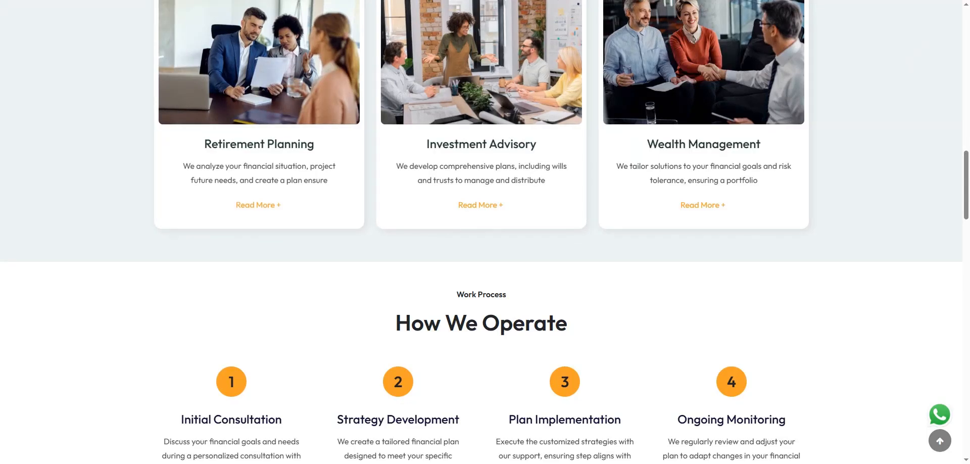
key("F5")
scroll(436, 226, "up", 3)
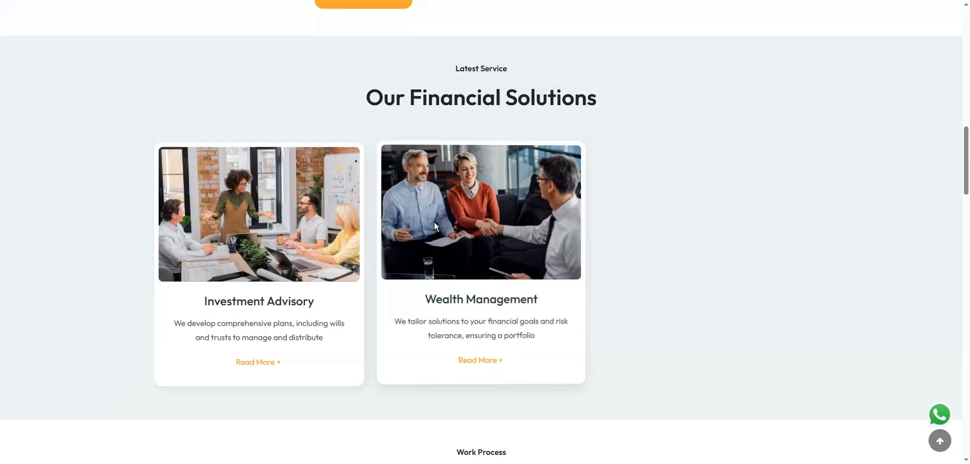
Turn the Retirement Planning entry back on and return to the builder.
key("ctrl+Tab")
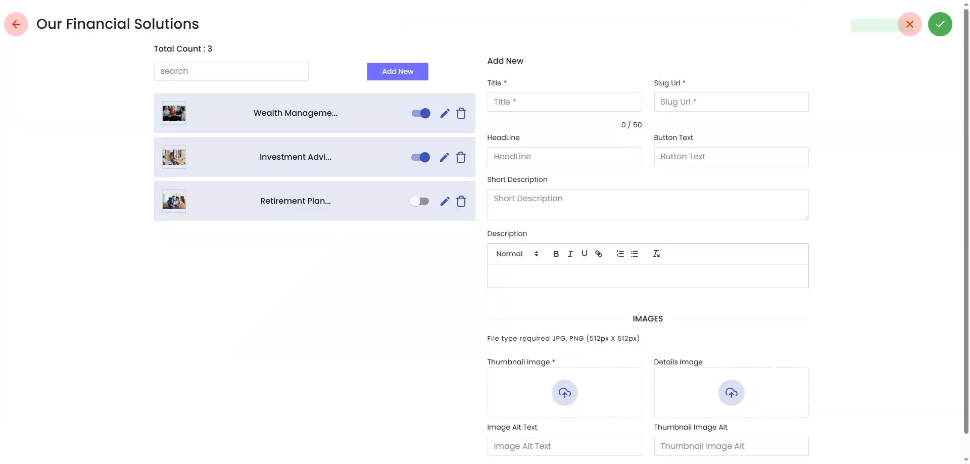
left_click(420, 201)
left_click(18, 24)
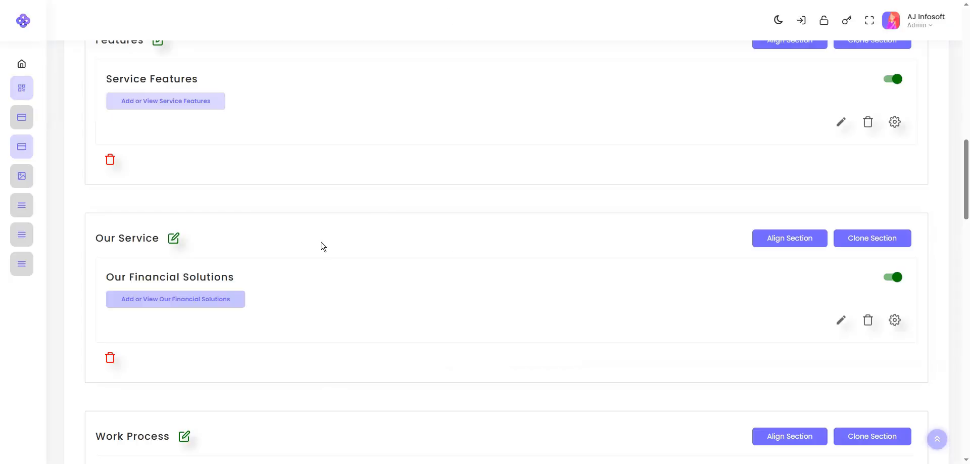
Open the style settings of the Our Financial Solutions section and view its theme choices, keeping Theme 6.
left_click(895, 320)
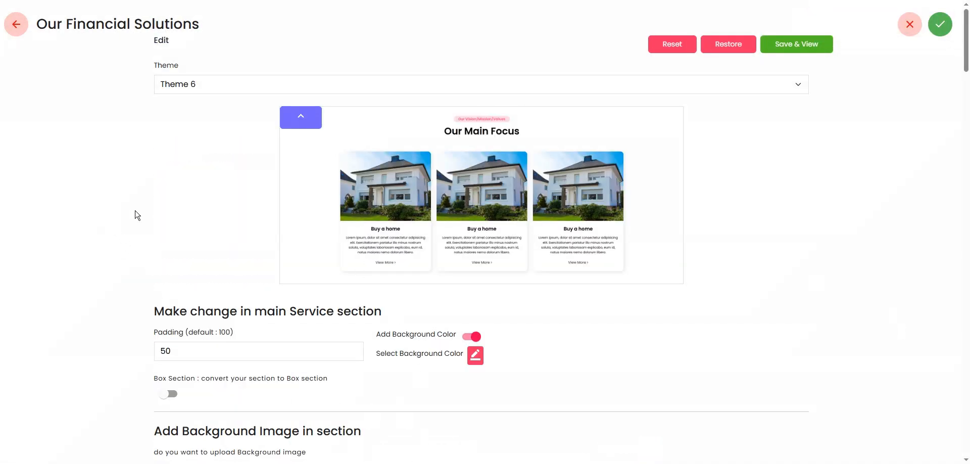
left_click(228, 86)
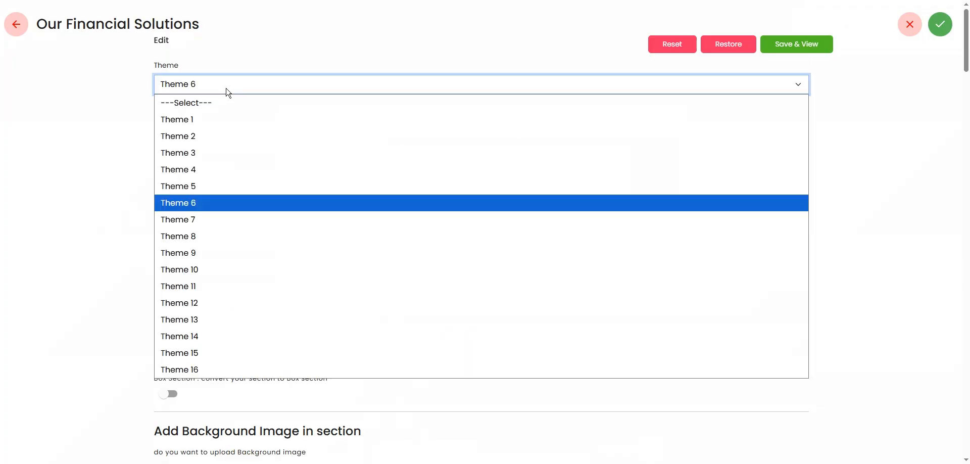
left_click(228, 91)
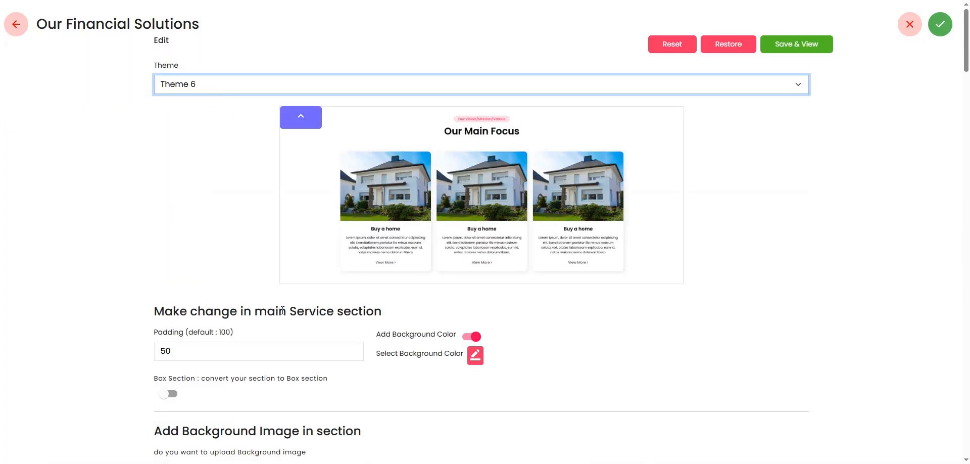
Turn on the section's background image option to view its upload and colour fields, and turn it off again.
scroll(263, 292, "down", 5)
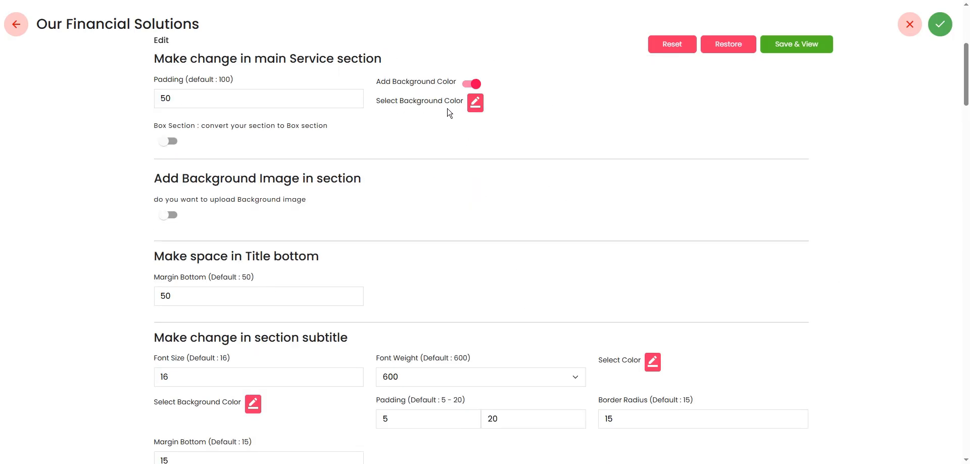
scroll(523, 310, "down", 2)
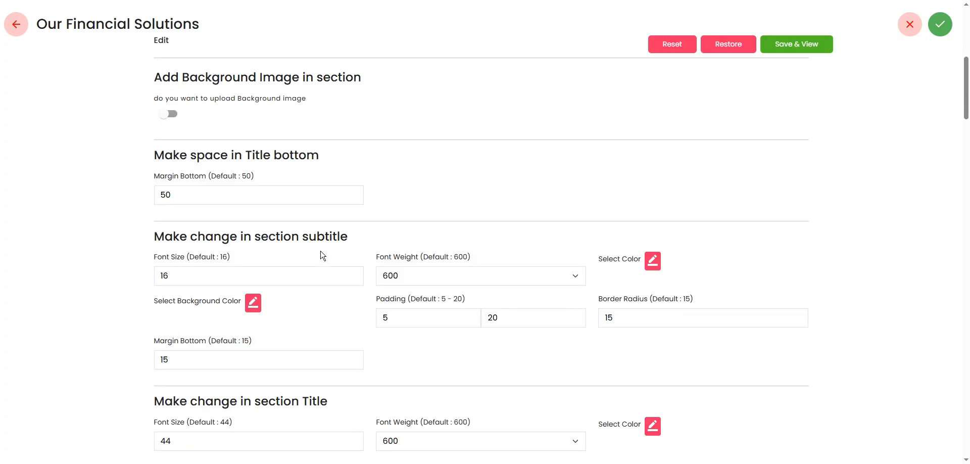
scroll(364, 248, "up", 1)
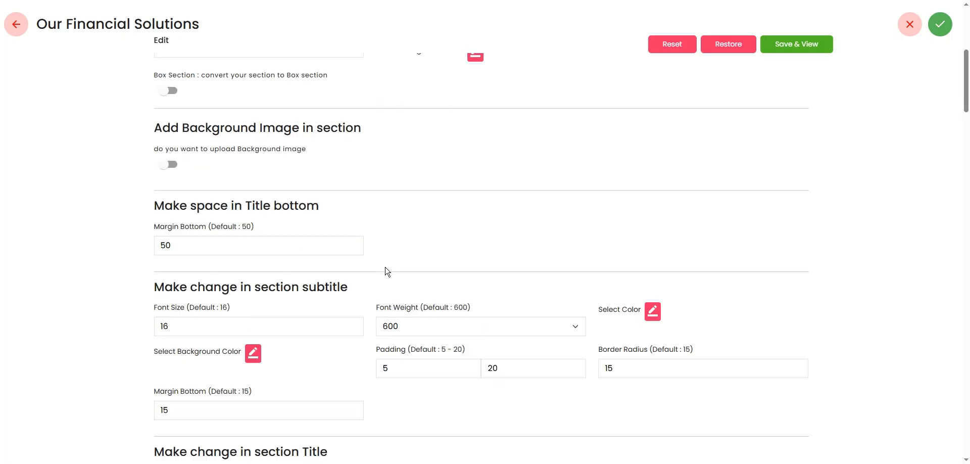
left_click(167, 165)
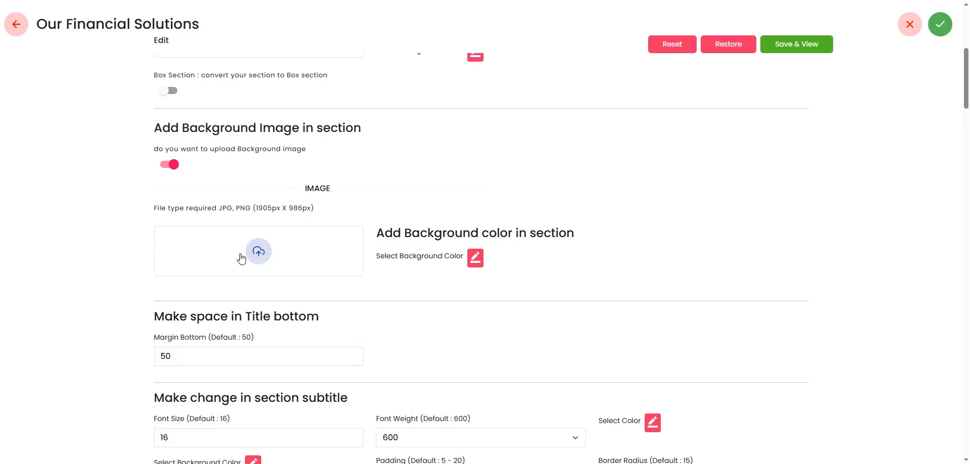
left_click(171, 165)
Review the section's remaining style settings from the title spacing to the custom CSS, and return to the section list.
scroll(282, 274, "down", 4)
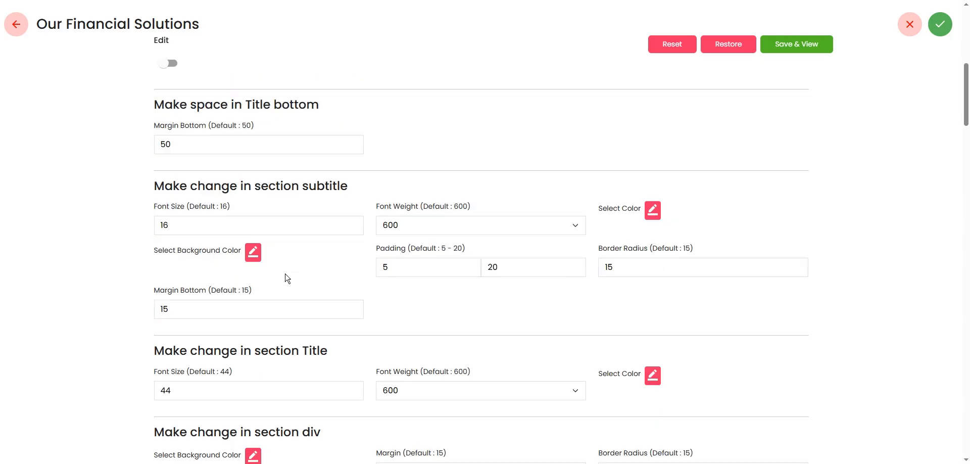
scroll(195, 245, "down", 6)
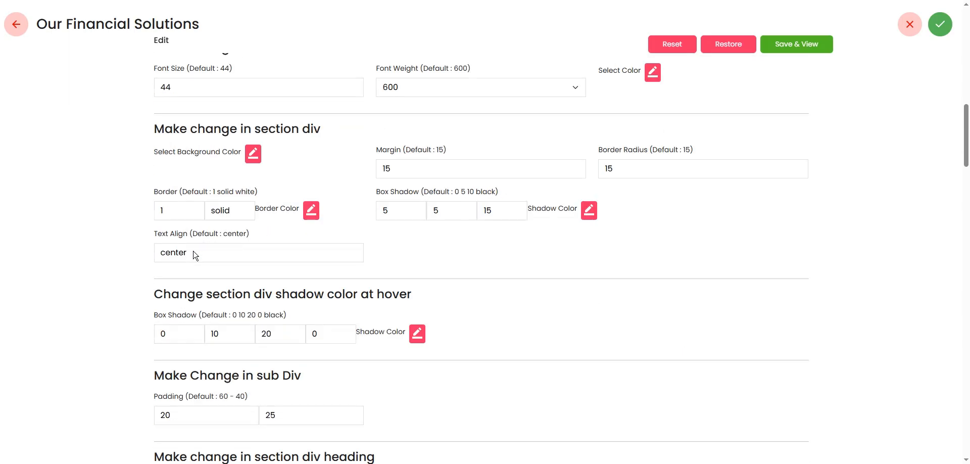
scroll(617, 321, "up", 2)
scroll(606, 308, "down", 10)
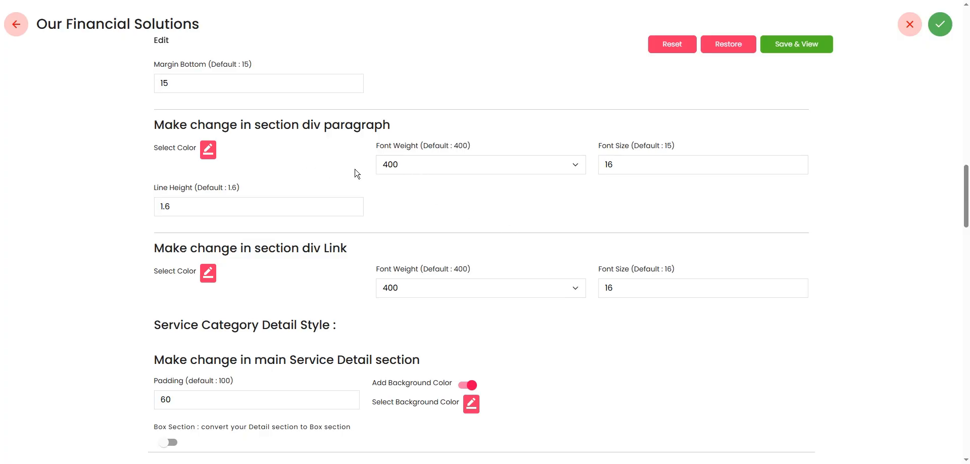
scroll(358, 170, "down", 20)
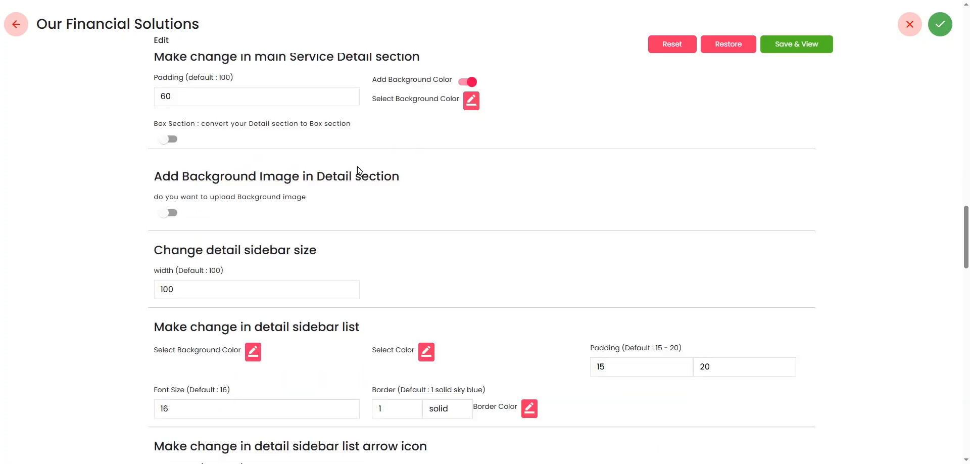
scroll(358, 171, "down", 19)
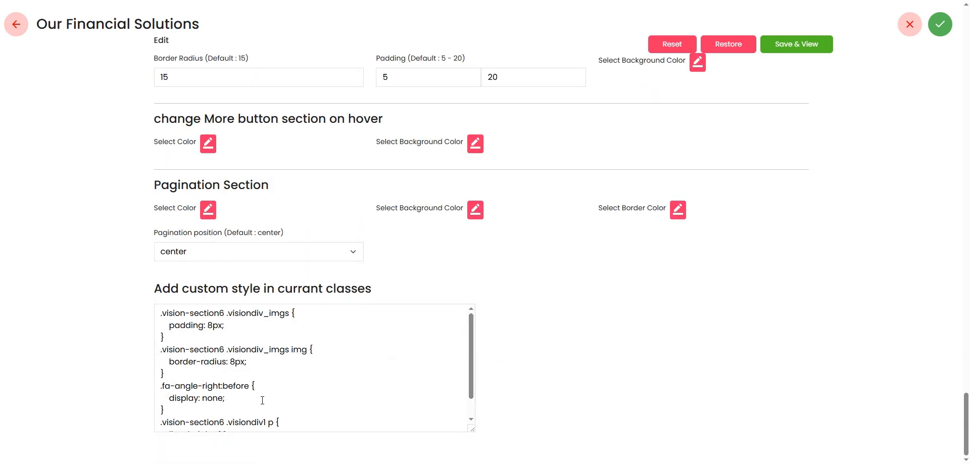
scroll(264, 398, "down", 1)
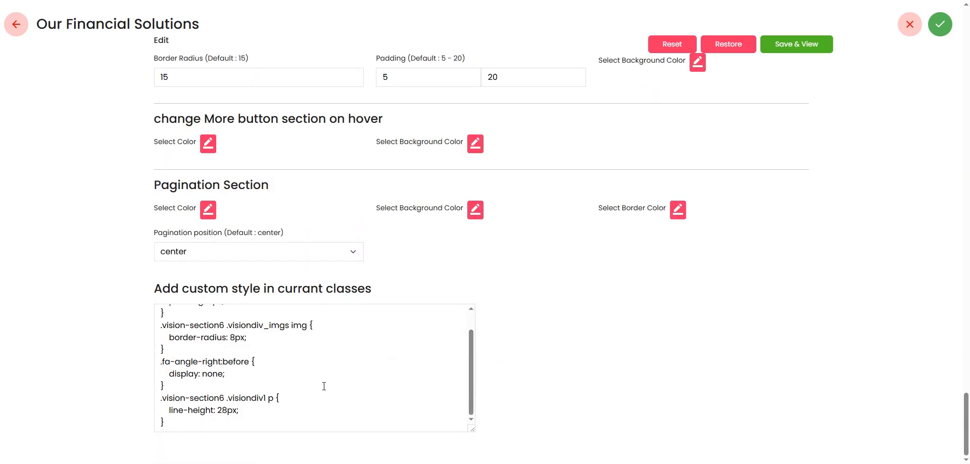
scroll(324, 386, "up", 18)
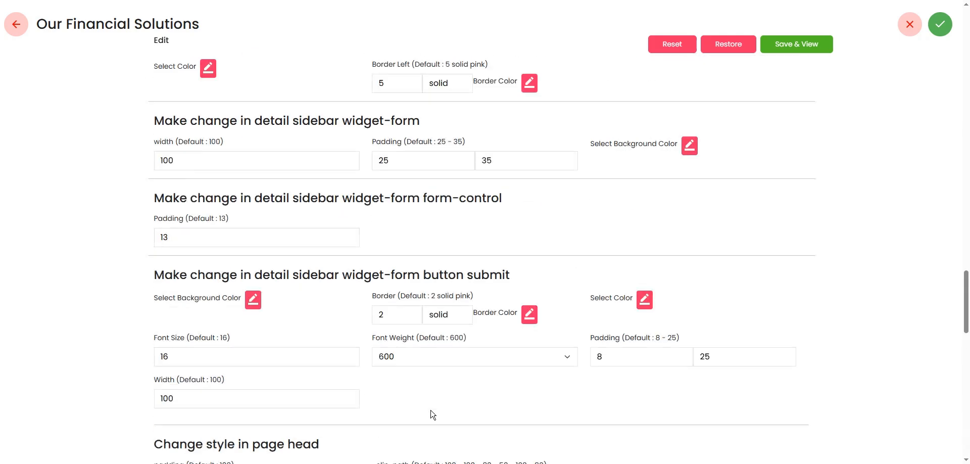
scroll(433, 415, "up", 15)
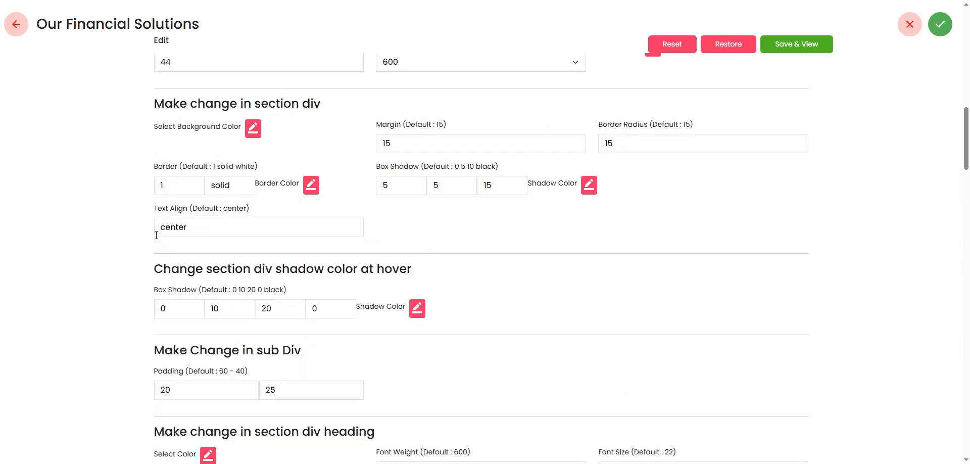
scroll(156, 235, "up", 5)
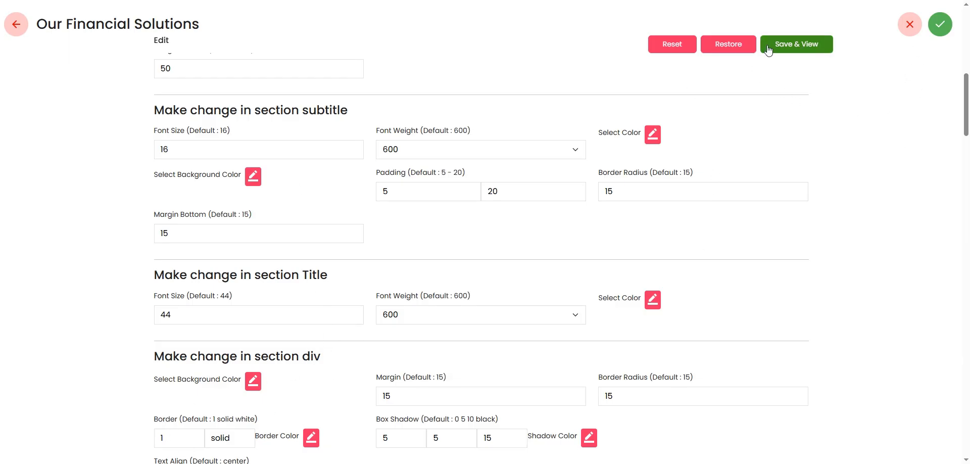
left_click(17, 25)
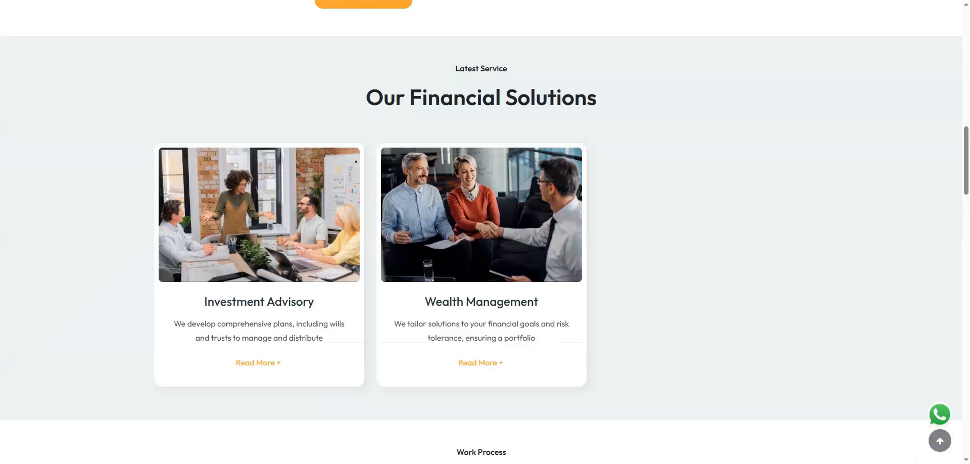
Check the service cards and the How We Operate steps on the live home page, and return to the builder.
scroll(296, 138, "down", 5)
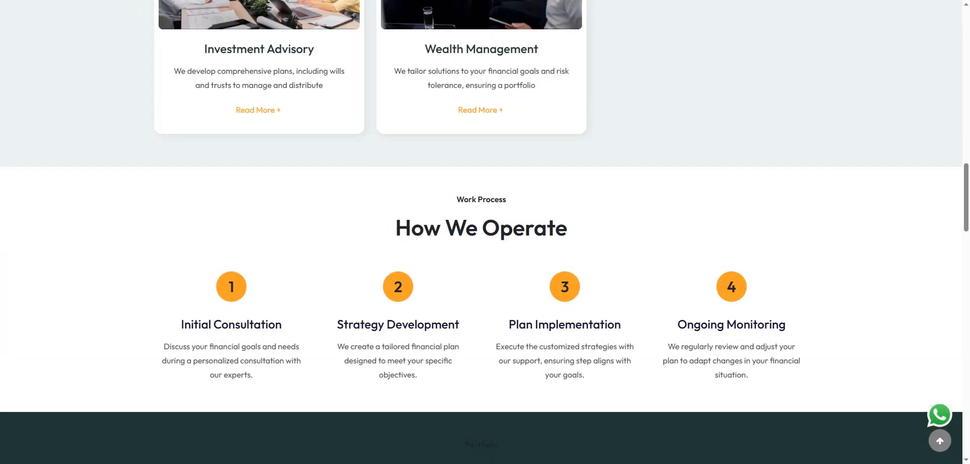
scroll(717, 282, "down", 2)
scroll(657, 283, "up", 2)
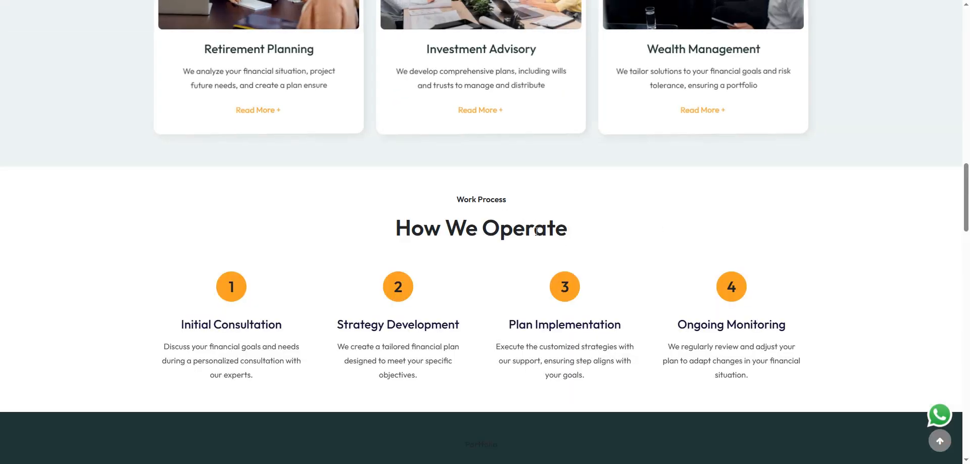
scroll(574, 281, "down", 5)
scroll(574, 283, "up", 10)
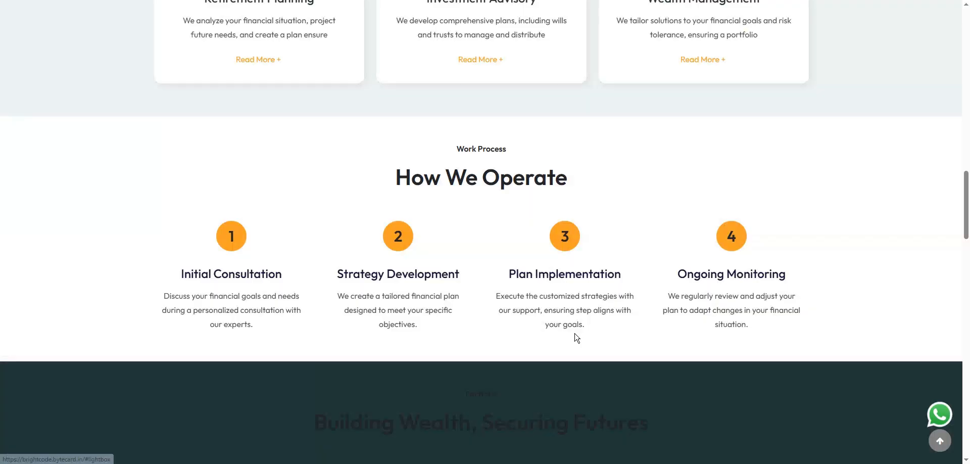
scroll(534, 362, "down", 8)
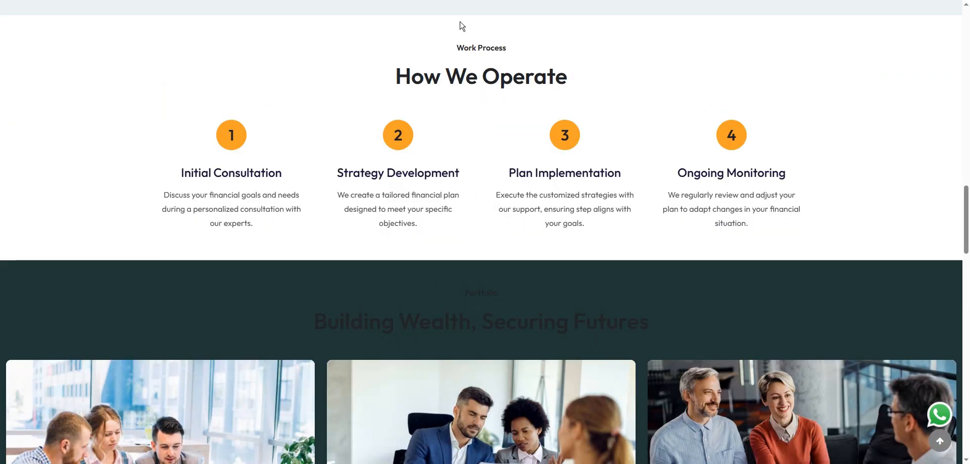
key("ctrl+Tab")
Open the How We Operate entries in the Work Process section and view the Initial Consultation step's details.
scroll(260, 368, "up", 6)
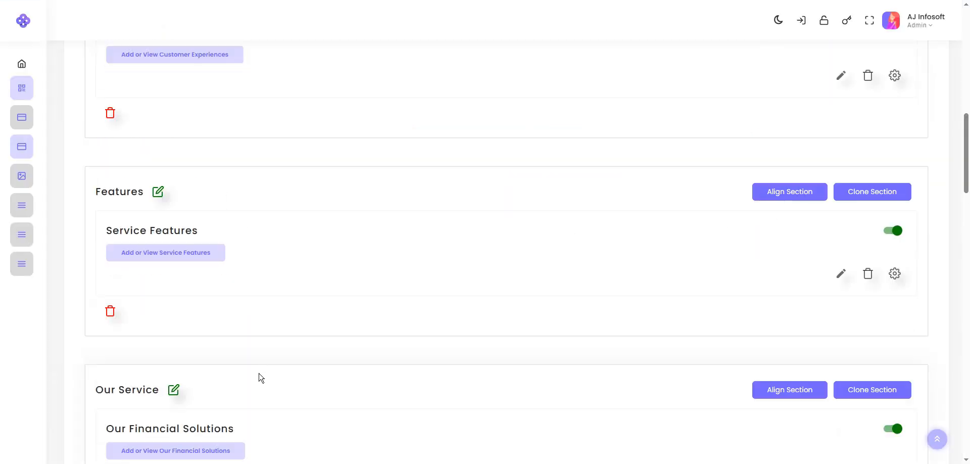
scroll(263, 382, "up", 9)
scroll(262, 379, "down", 13)
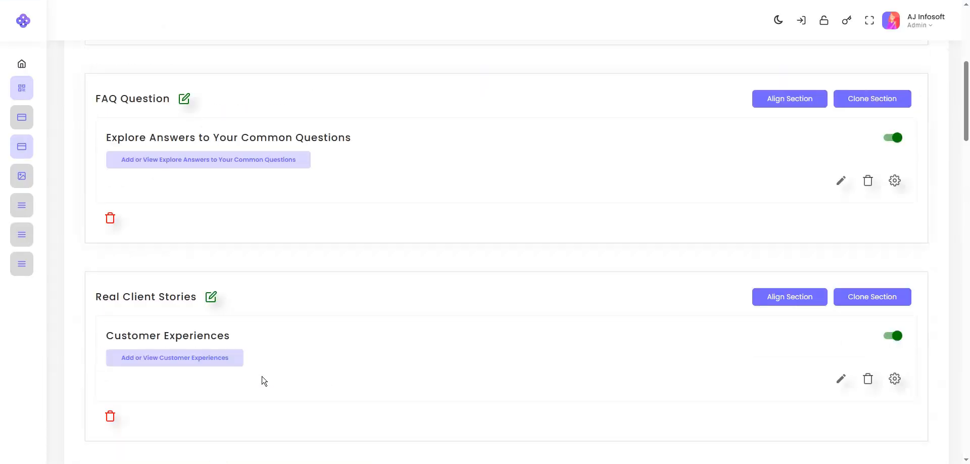
scroll(267, 363, "down", 8)
scroll(208, 255, "up", 1)
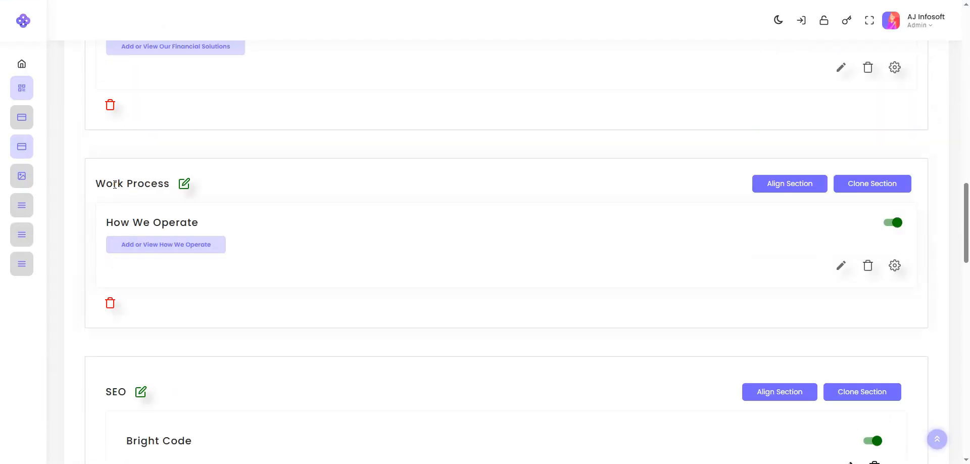
left_click(148, 254)
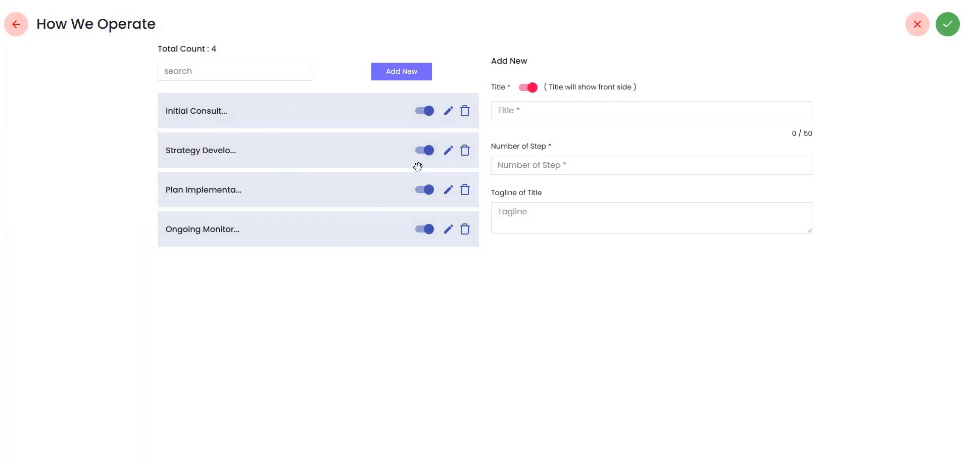
left_click(449, 111)
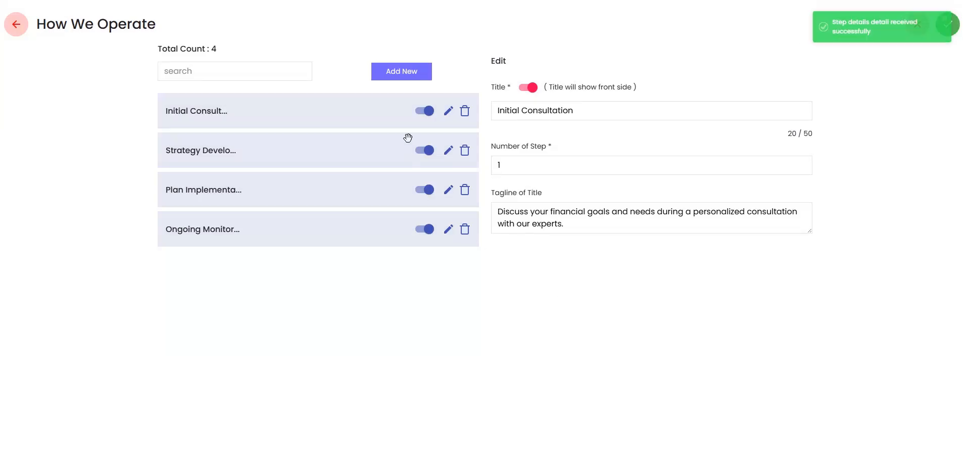
Bring up a blank step form, switch its title display off and on again, and return to the section list.
left_click(403, 76)
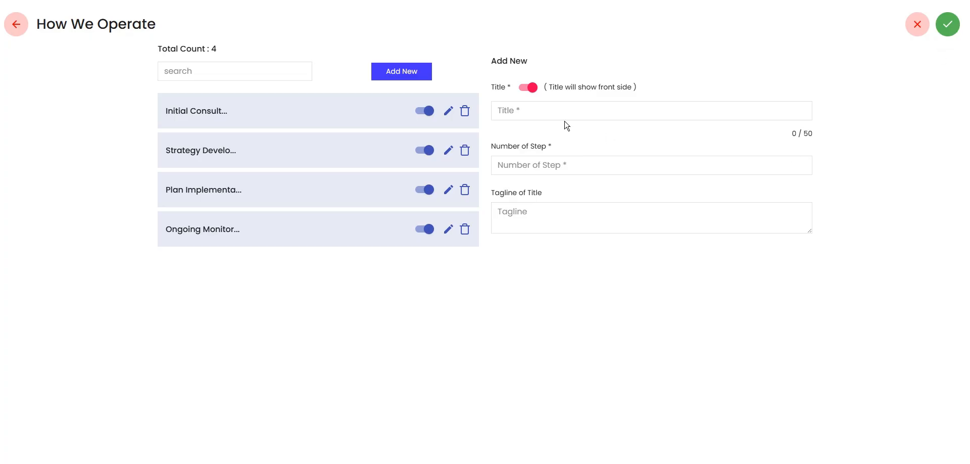
left_click(529, 88)
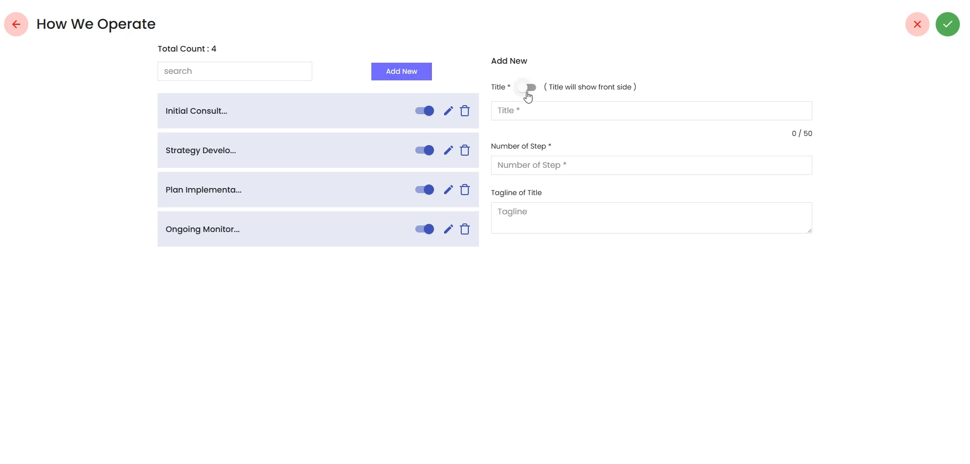
left_click(528, 88)
left_click(17, 26)
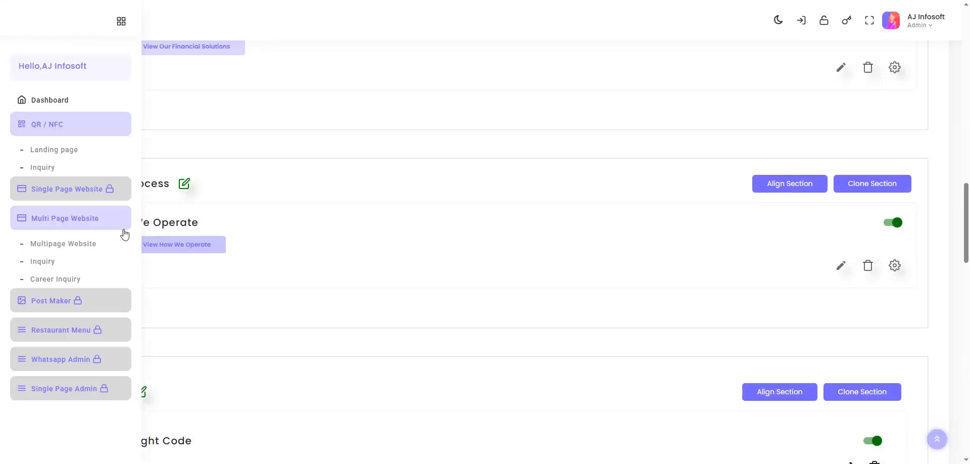
Open the How We Operate style settings and review the theme choices, keeping Theme 1, and the title, count, heading and paragraph styles.
left_click(893, 267)
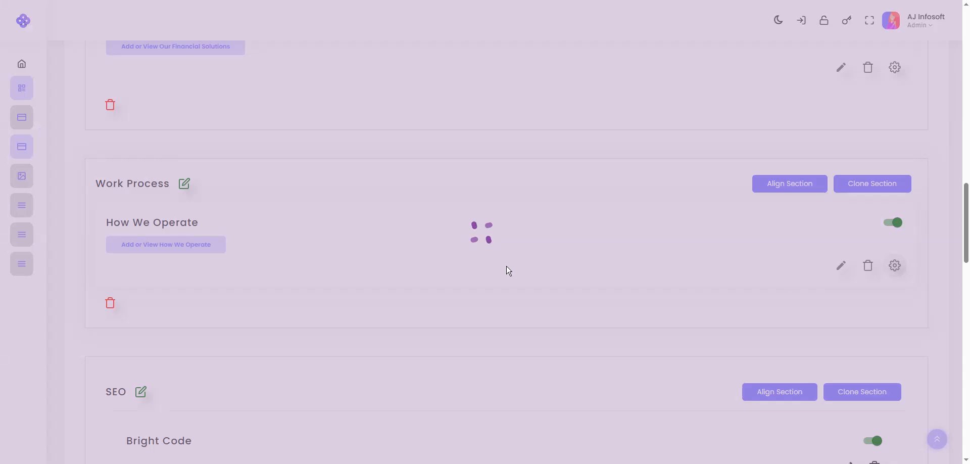
left_click(183, 102)
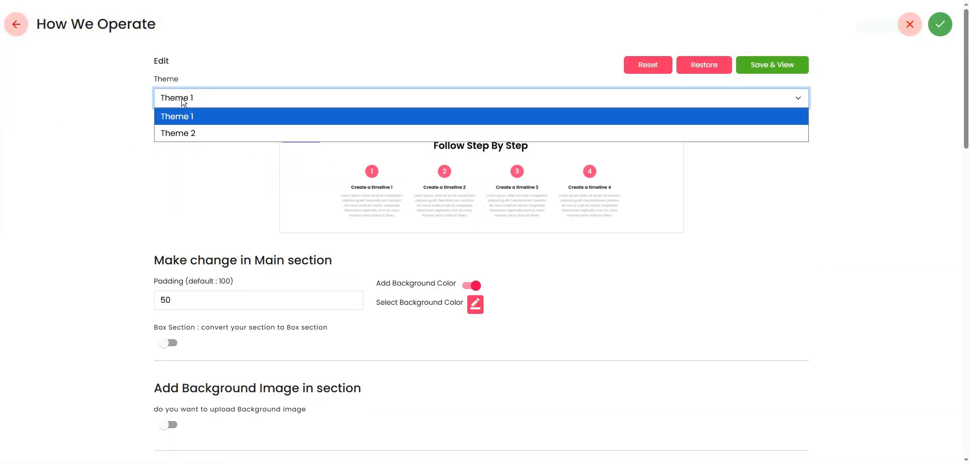
left_click(183, 102)
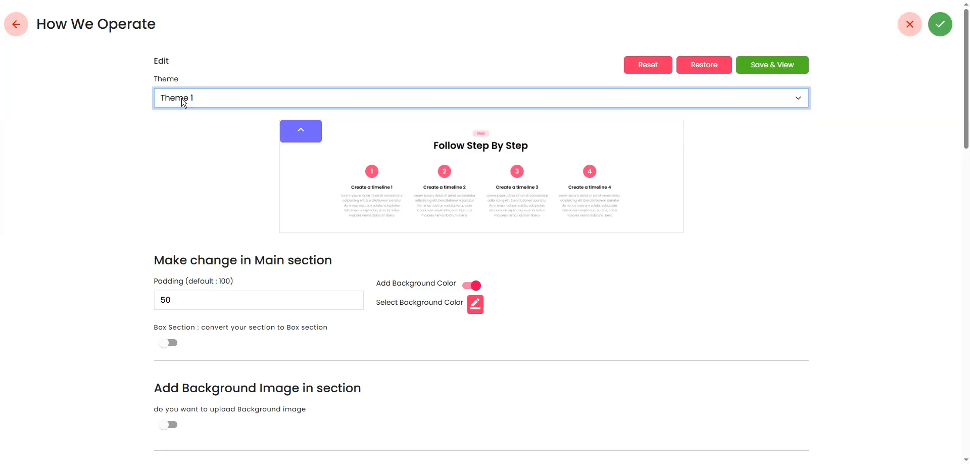
scroll(374, 374, "down", 12)
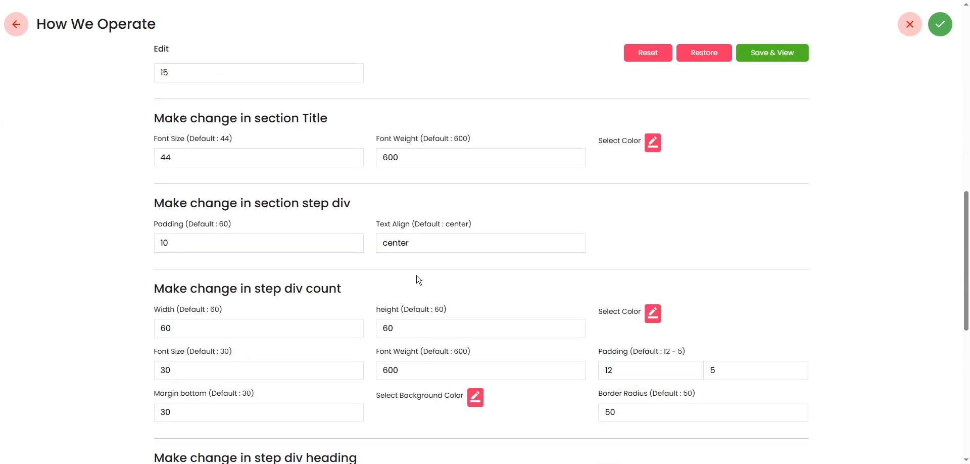
scroll(421, 274, "down", 8)
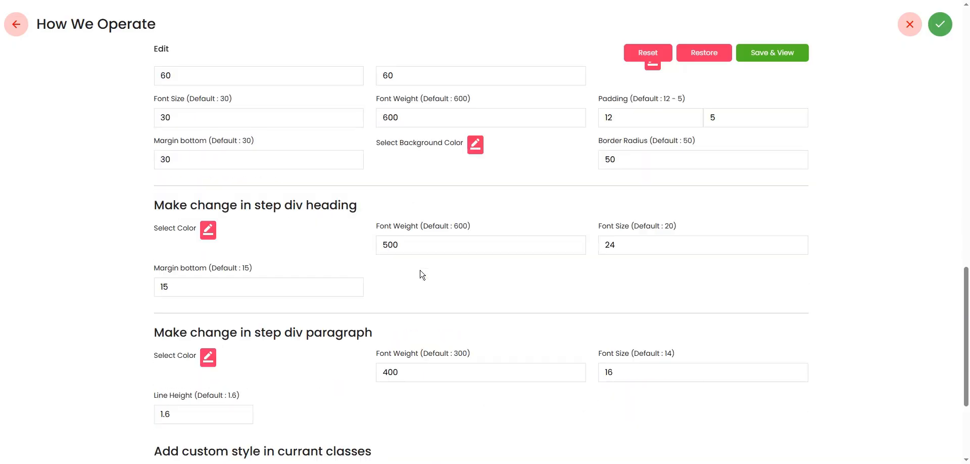
scroll(409, 342, "up", 20)
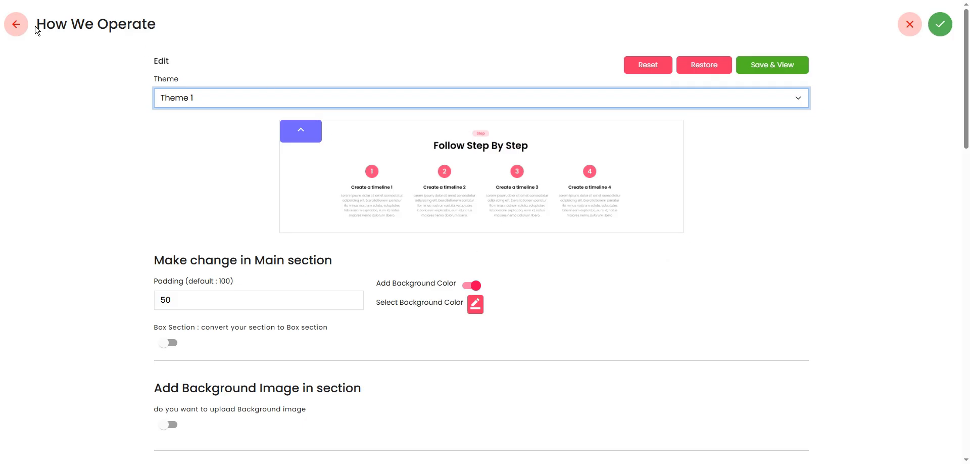
Leave the How We Operate style settings, check the Building Wealth, Securing Futures gallery on the live home page, and return to the builder.
left_click(16, 24)
key("ctrl+Tab")
scroll(411, 260, "down", 5)
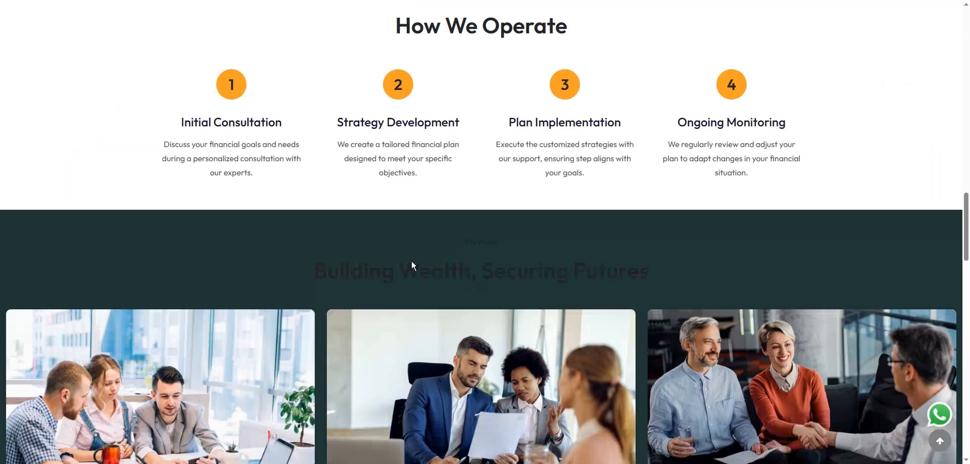
key("ctrl+Tab")
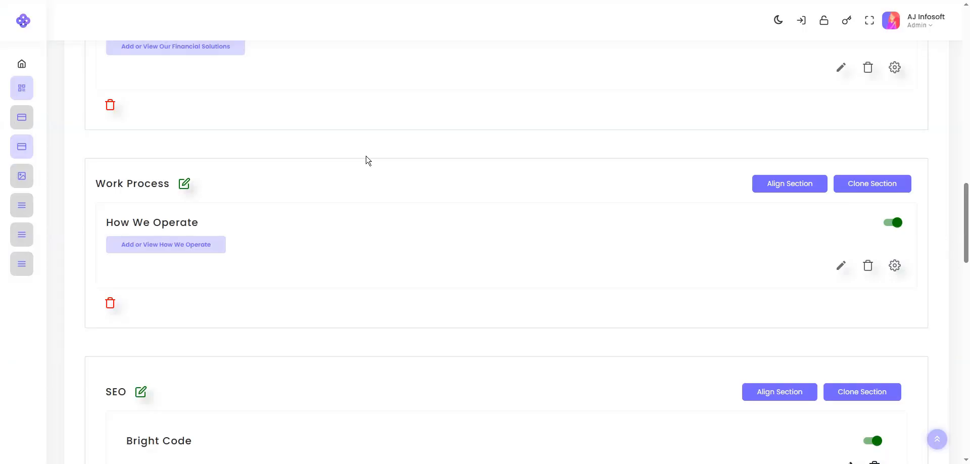
Open the Gallery images of Building Wealth, Securing Futures in the Portfolio section, review the list, and open image 1 for editing.
scroll(312, 407, "up", 4)
scroll(312, 407, "up", 15)
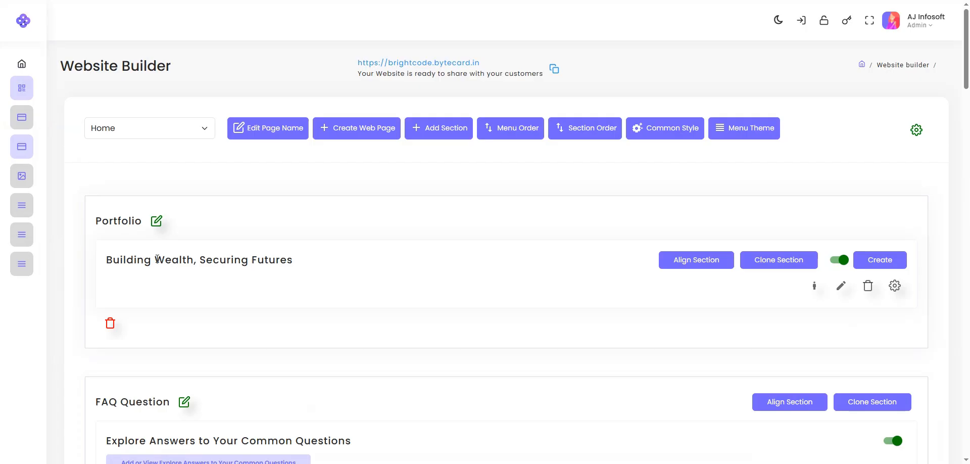
left_click(815, 288)
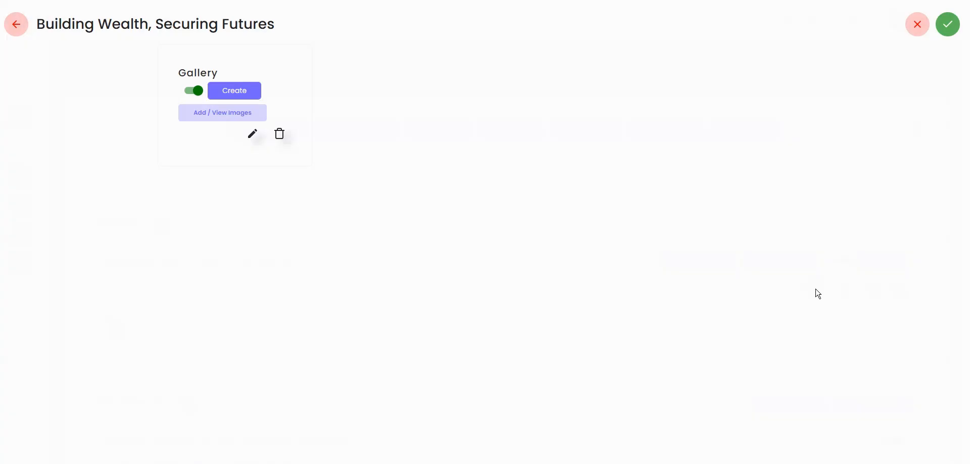
left_click(213, 121)
scroll(252, 212, "down", 1)
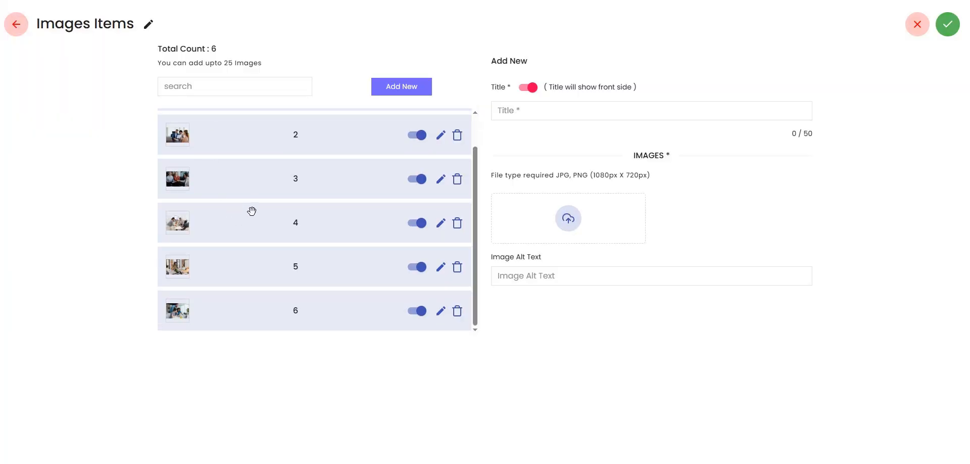
scroll(325, 259, "up", 1)
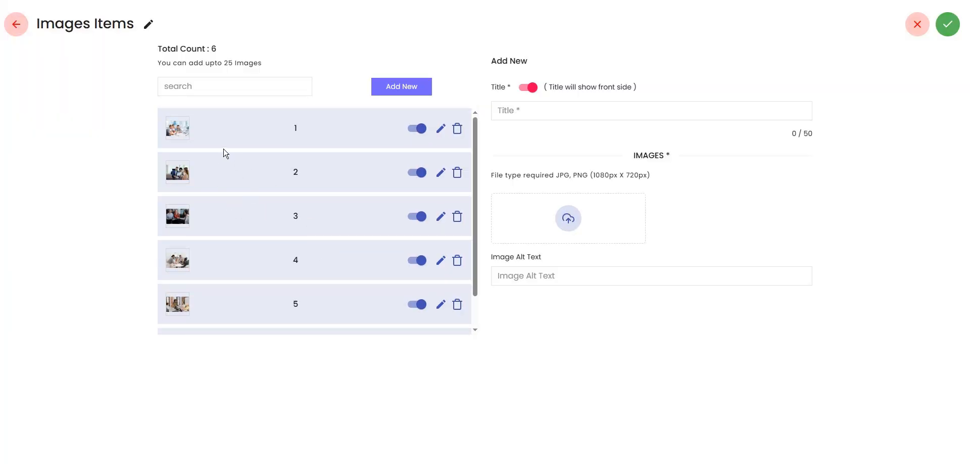
left_click(442, 130)
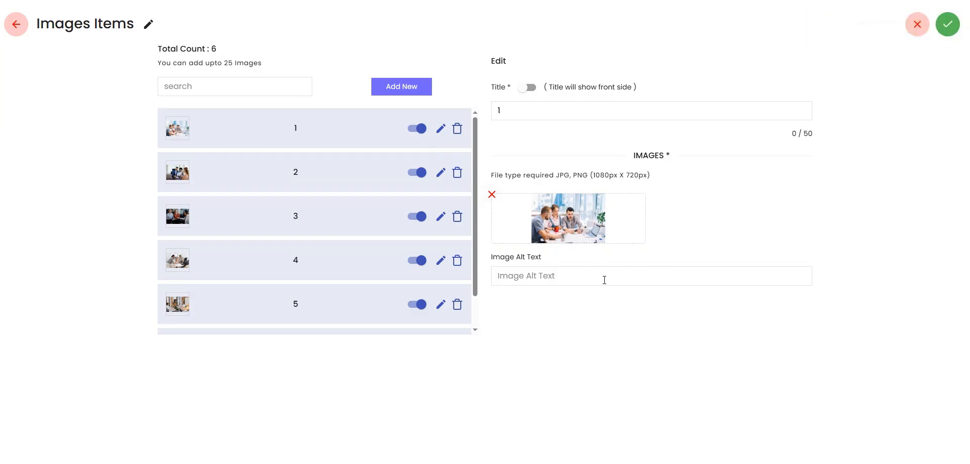
Try hiding the front-side title on a blank new-image form in Images Items, and leave without saving.
left_click(398, 88)
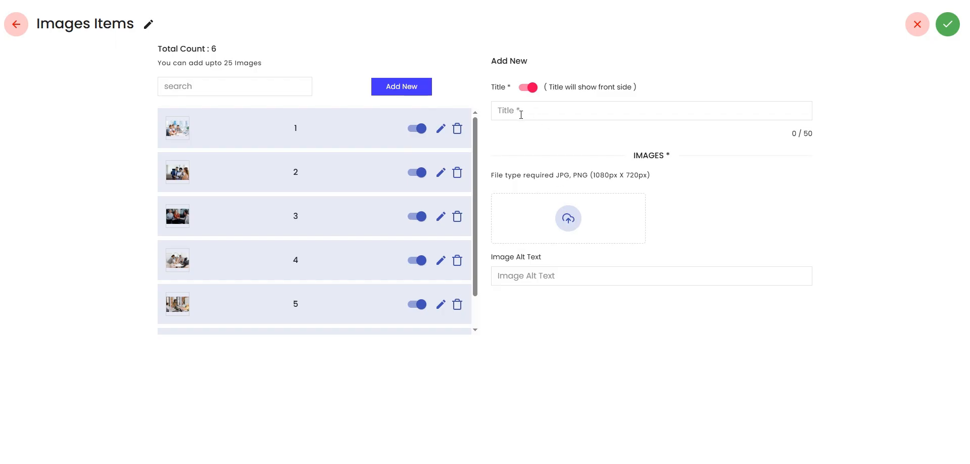
left_click(531, 90)
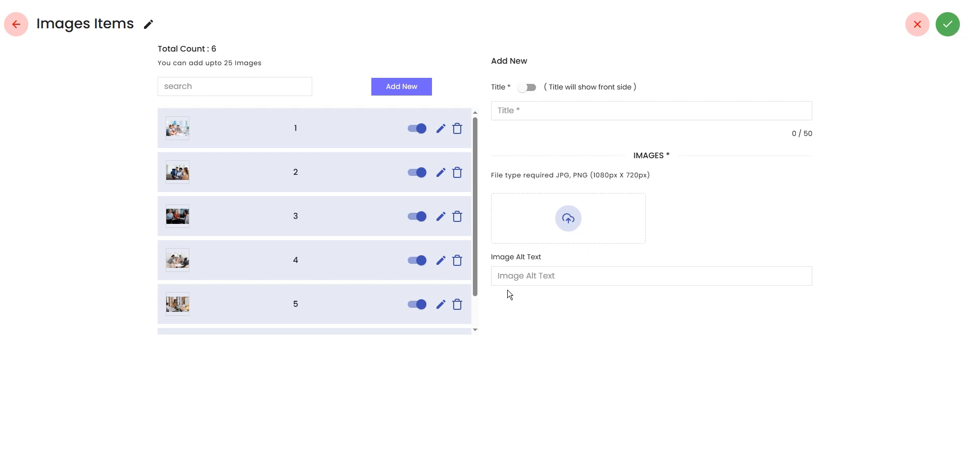
scroll(381, 287, "down", 2)
scroll(380, 285, "up", 2)
left_click(16, 25)
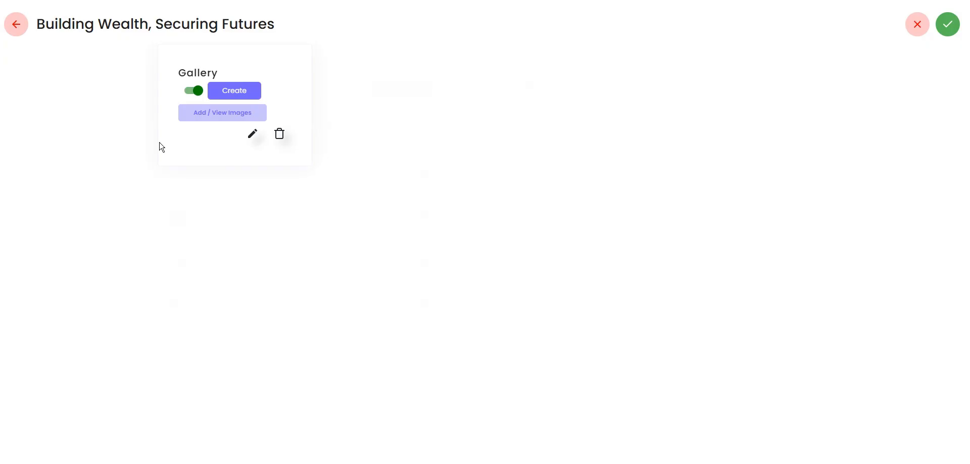
View the blank creation forms for the gallery and for the Portfolio section, returning to the page's section list.
left_click(247, 91)
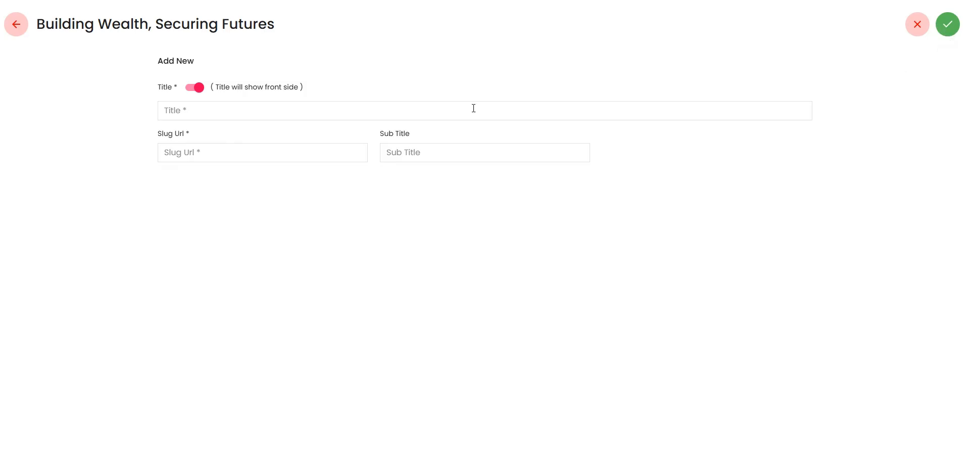
left_click(14, 24)
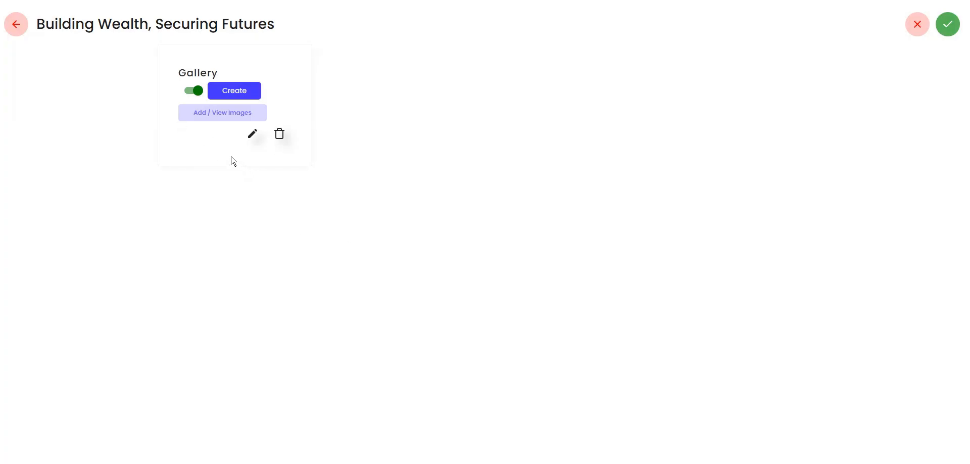
left_click(16, 30)
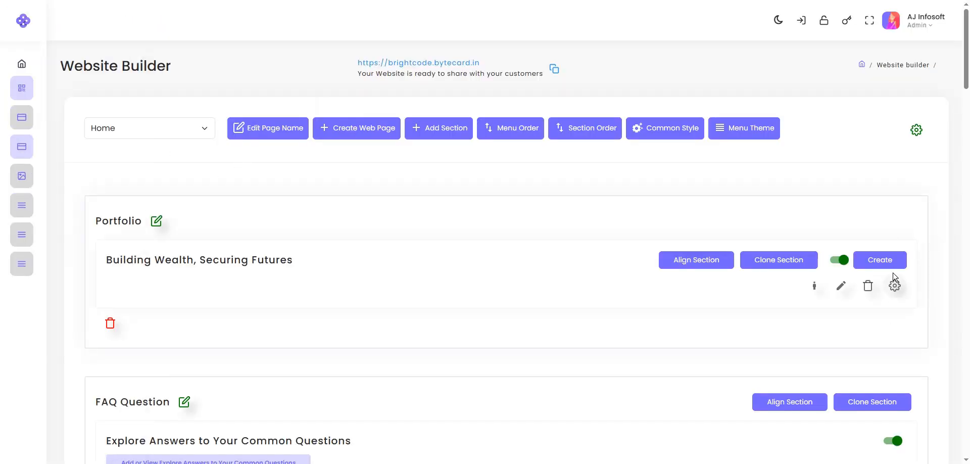
left_click(878, 260)
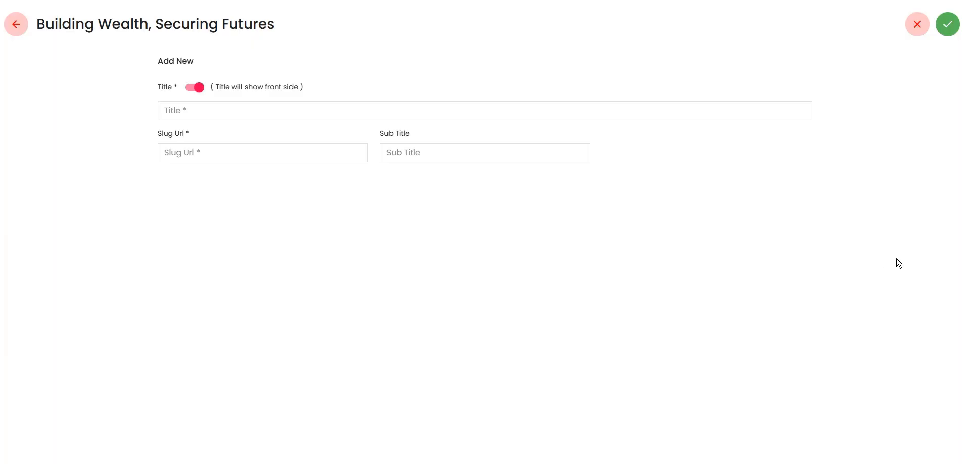
left_click(15, 24)
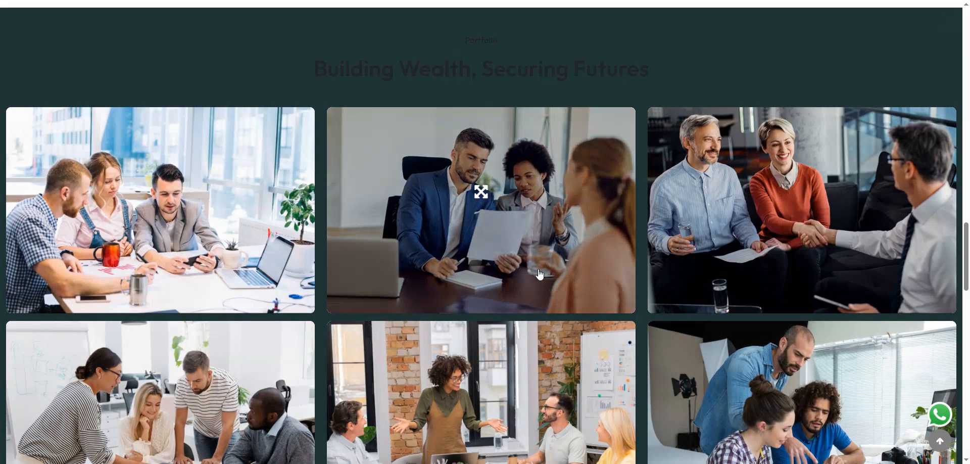
Open the Portfolio section's details for editing and examine its title and sub title against the live website.
scroll(434, 298, "up", 4)
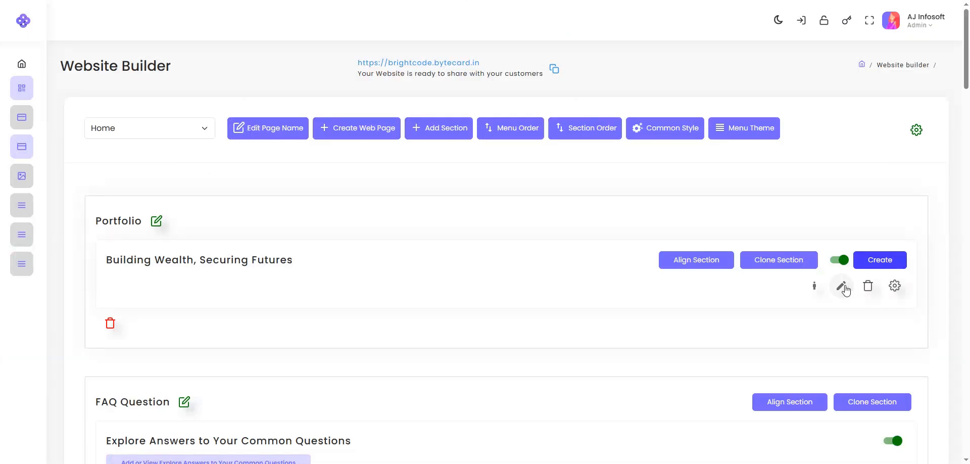
left_click(842, 287)
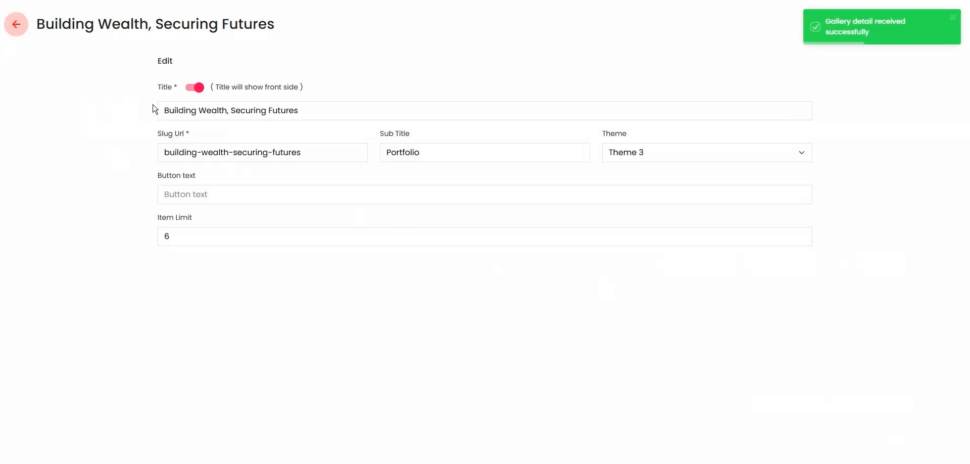
left_click_drag(335, 108, 136, 108)
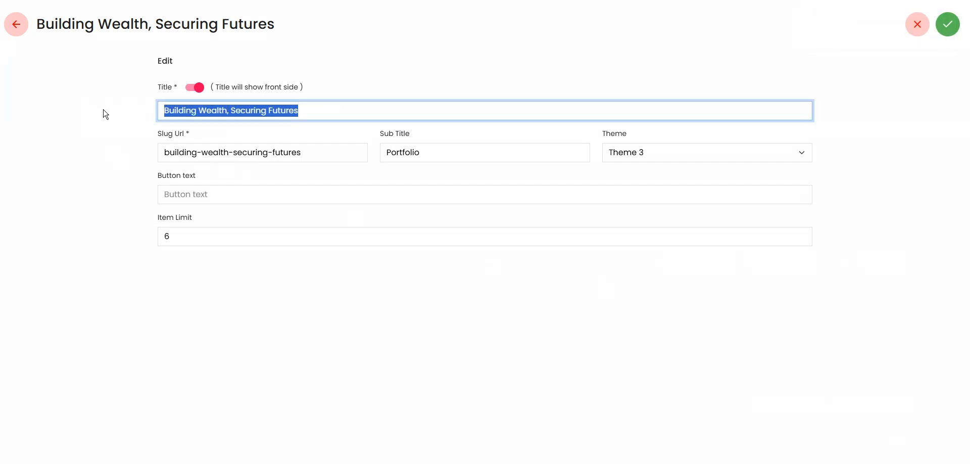
left_click_drag(444, 152, 311, 144)
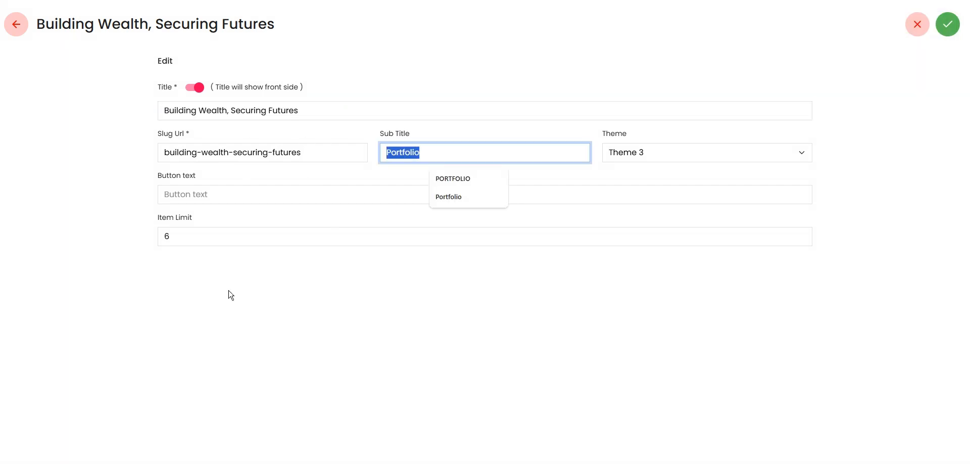
left_click(332, 366)
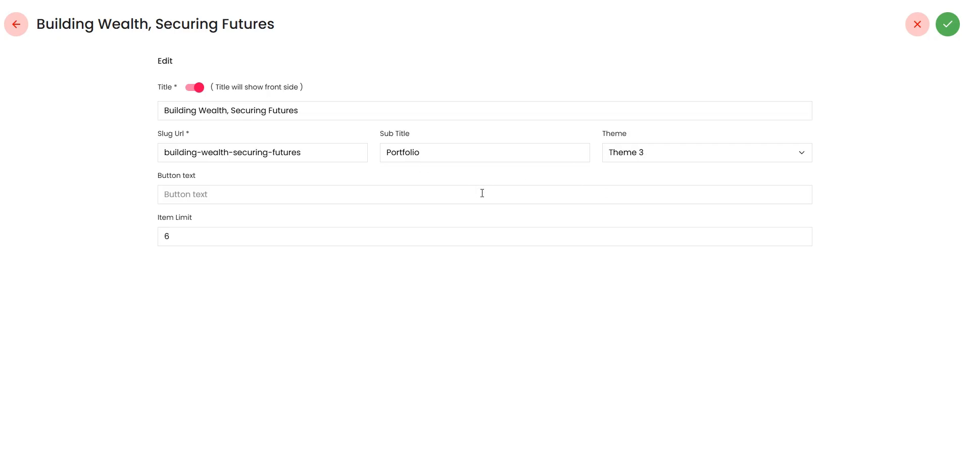
left_click_drag(424, 135, 332, 169)
left_click(430, 158)
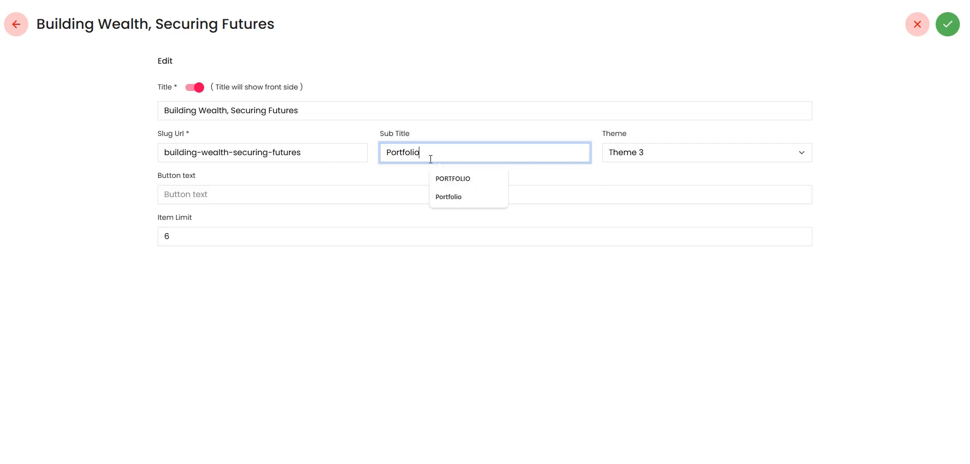
double_click(430, 158)
Keep Theme 3 and an item limit of 6 for the Portfolio section and save its details.
left_click(672, 149)
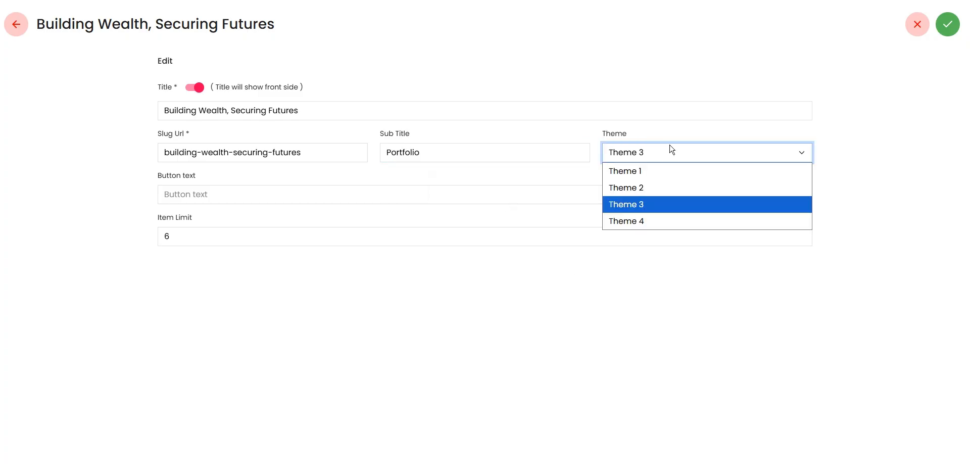
left_click(638, 154)
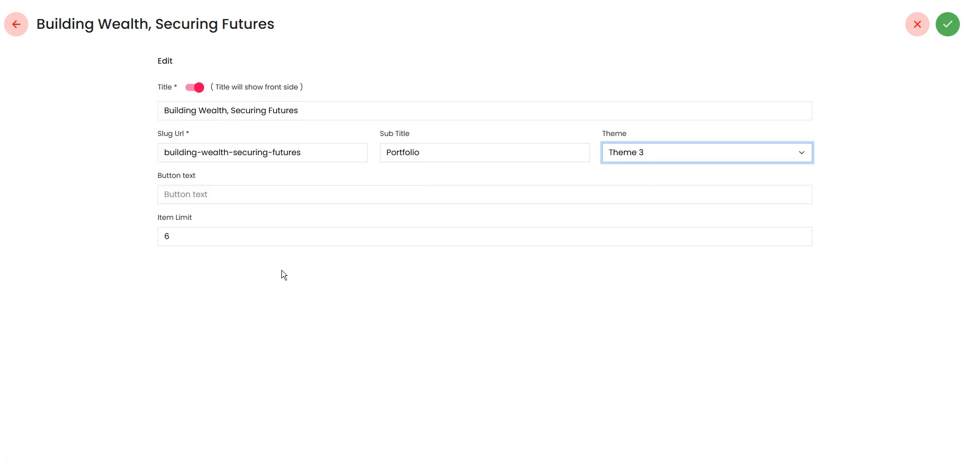
double_click(183, 233)
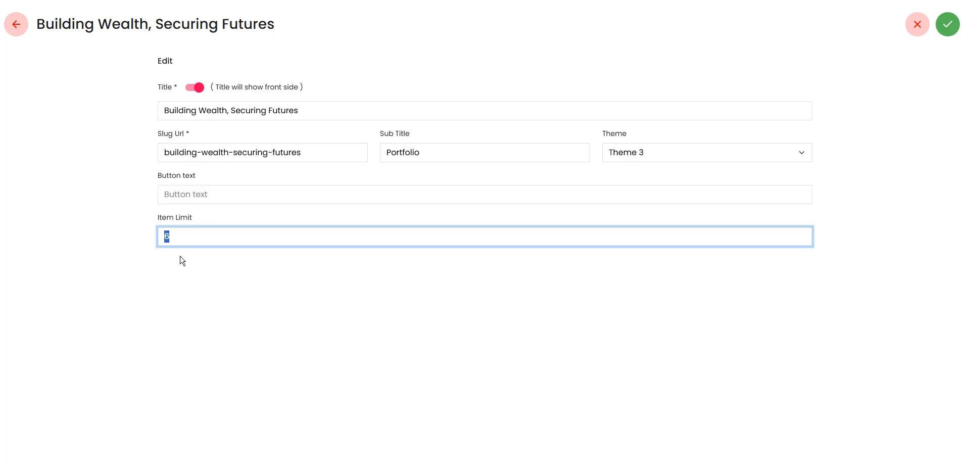
left_click(941, 29)
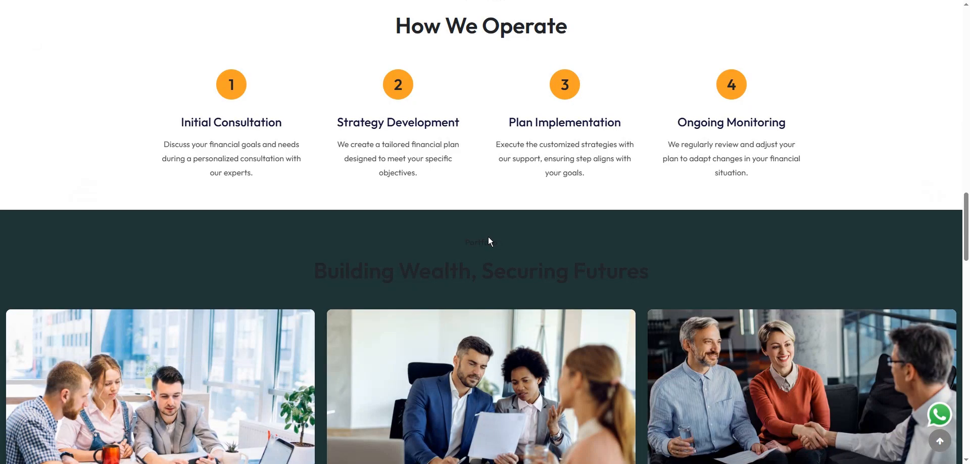
Open the "What services do you offer?" entry of the FAQ section and examine its title, sub title and description.
scroll(488, 240, "down", 15)
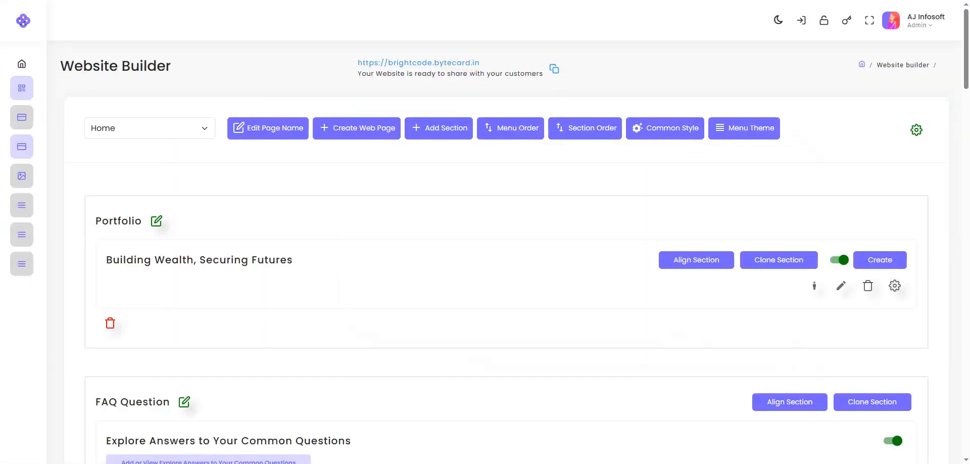
scroll(413, 308, "down", 4)
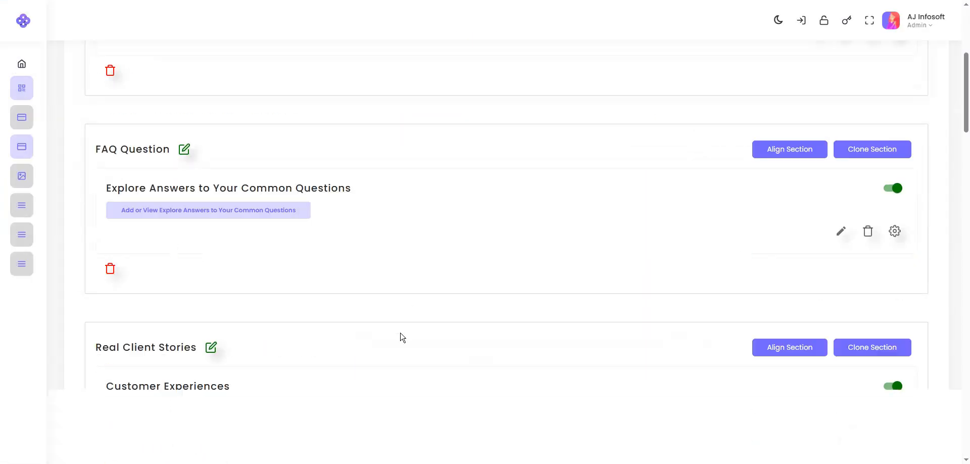
left_click(188, 213)
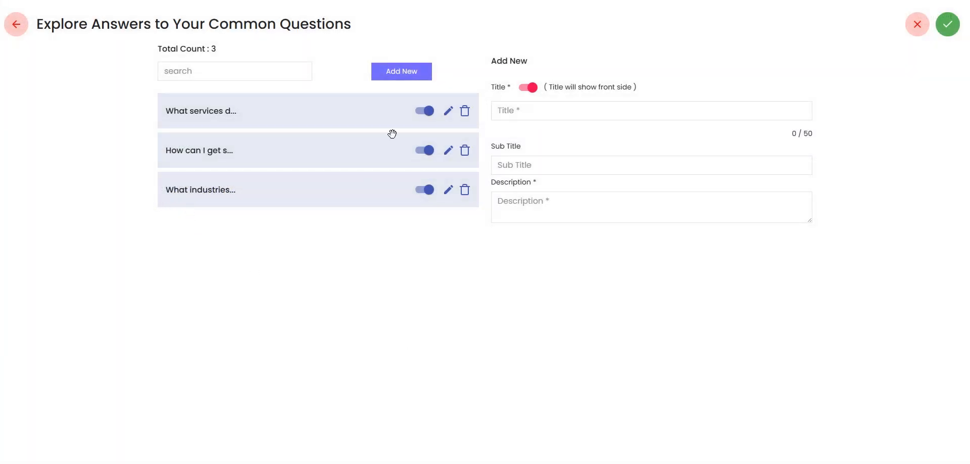
left_click(445, 116)
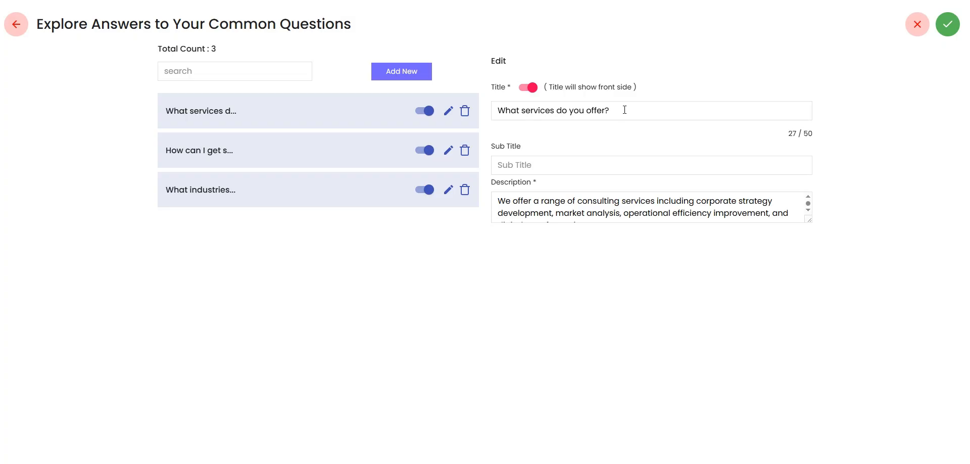
left_click_drag(624, 110, 491, 121)
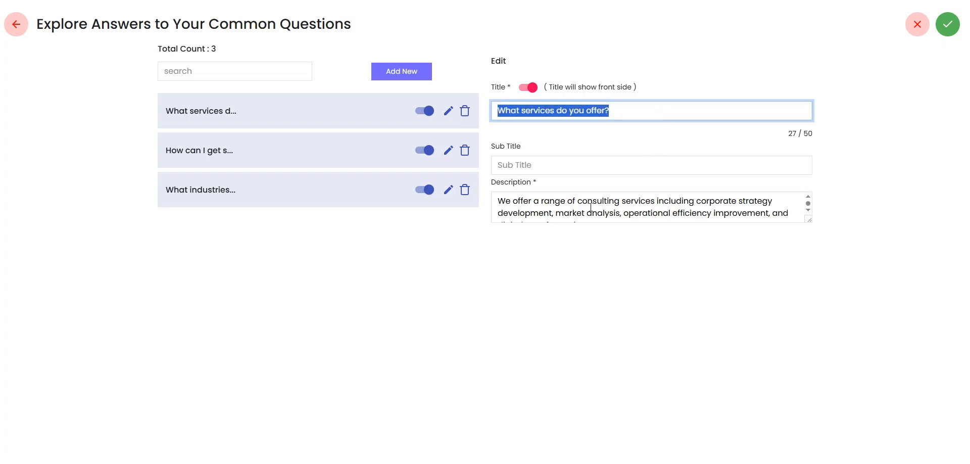
scroll(580, 202, "down", 1)
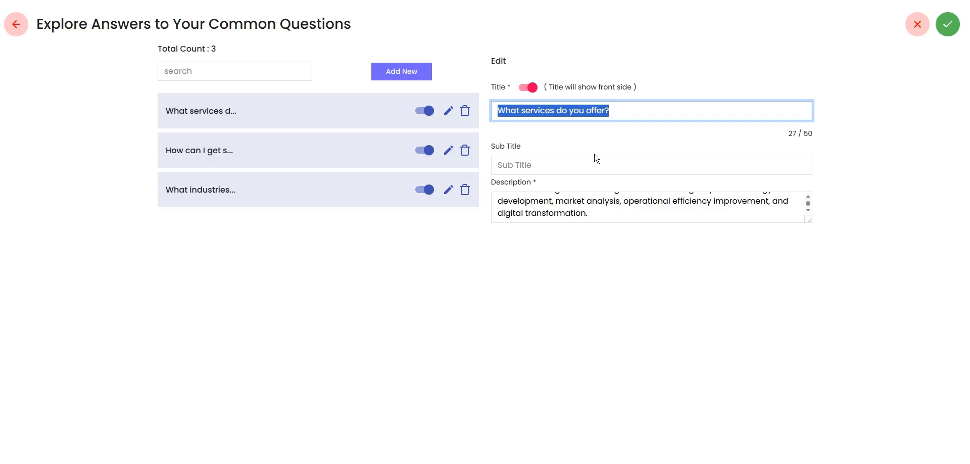
left_click(571, 166)
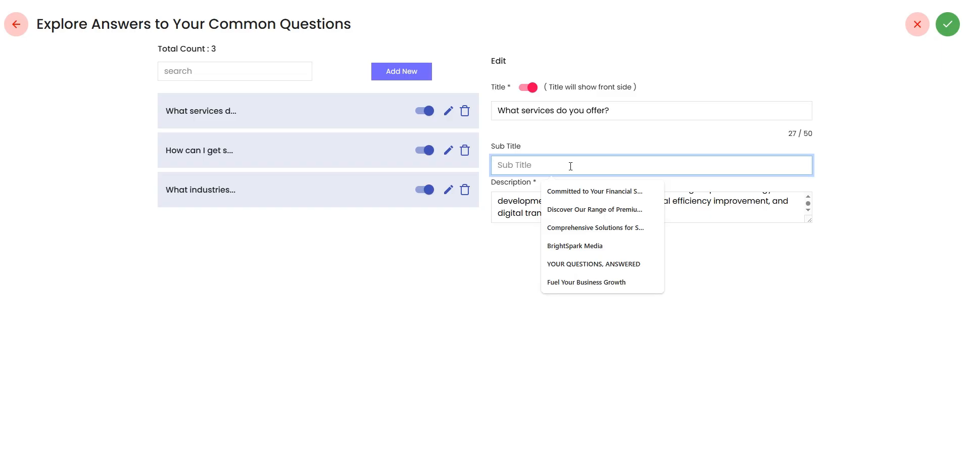
left_click(419, 284)
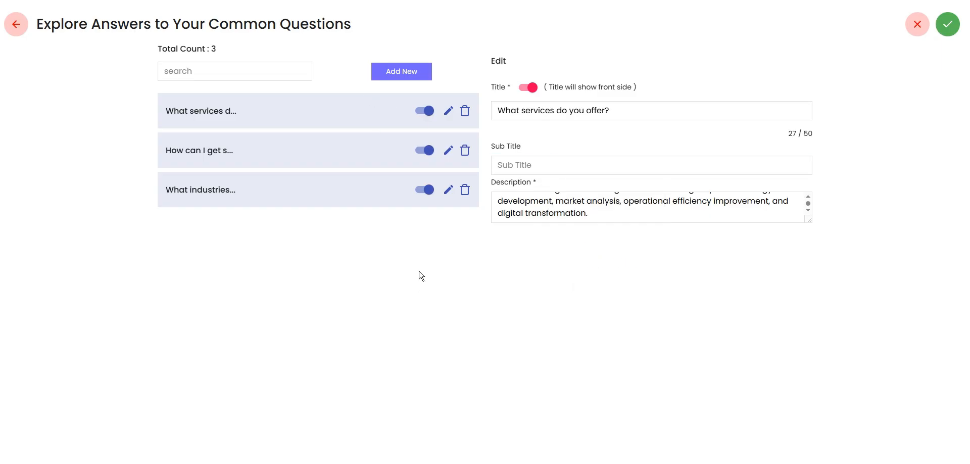
Try to save a new FAQ entry with blank title and description after toggling its front-side title off and on.
left_click(412, 77)
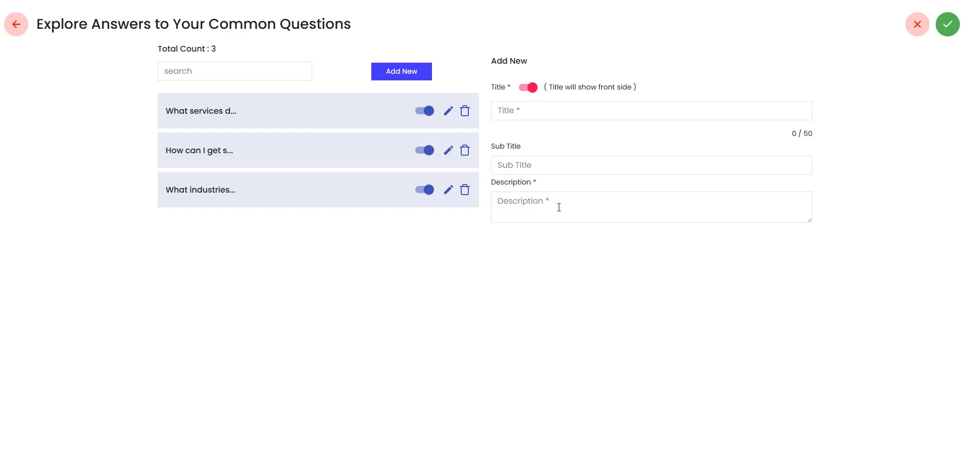
left_click(533, 87)
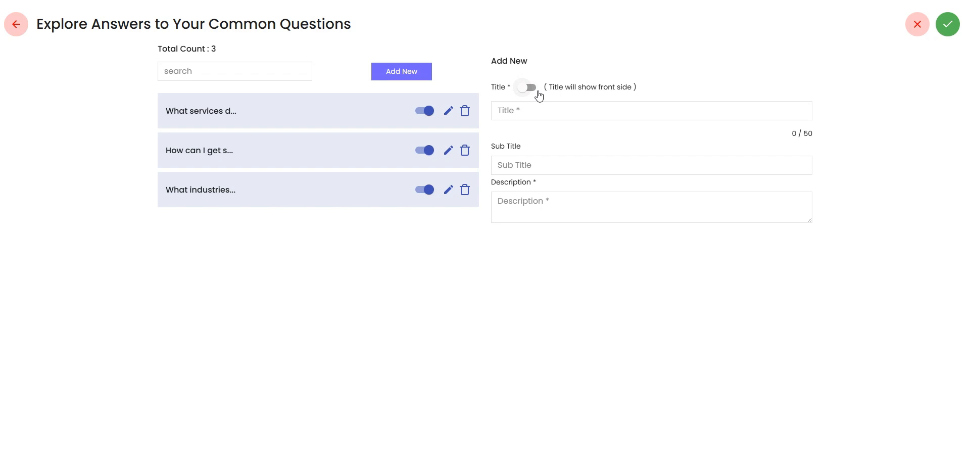
left_click(518, 91)
left_click(947, 28)
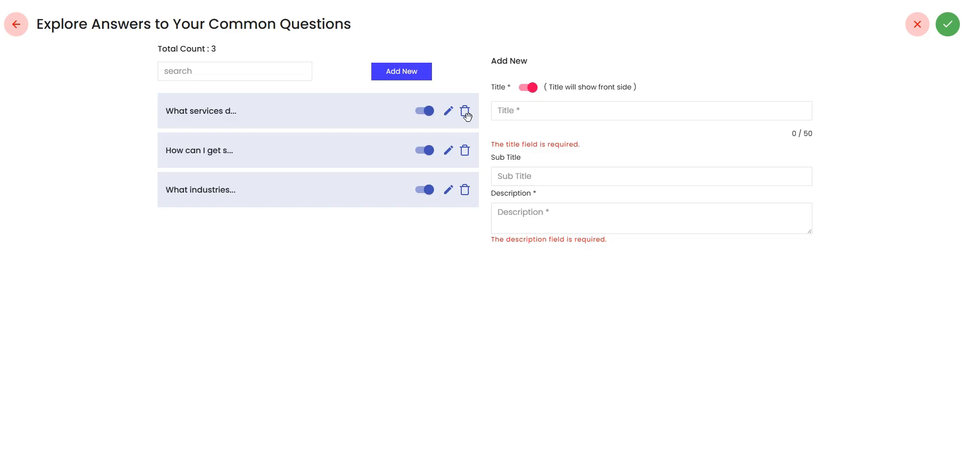
Temporarily disable the "What industries do you specialize in?" FAQ, check the refreshed website, re-enable it and return to the section list.
left_click(422, 191)
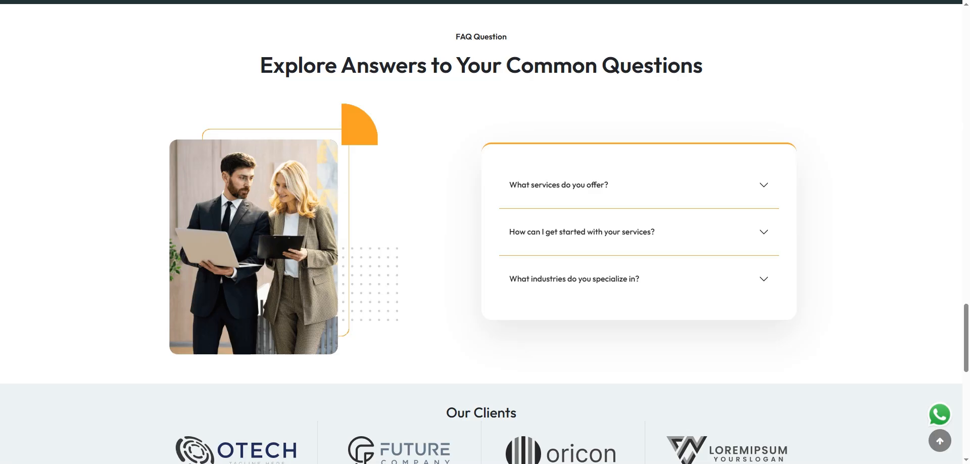
key("F5")
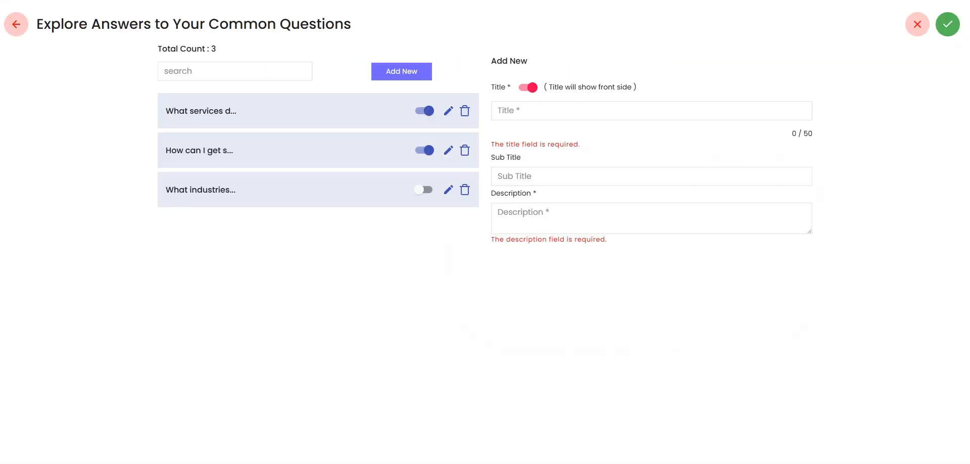
left_click(426, 195)
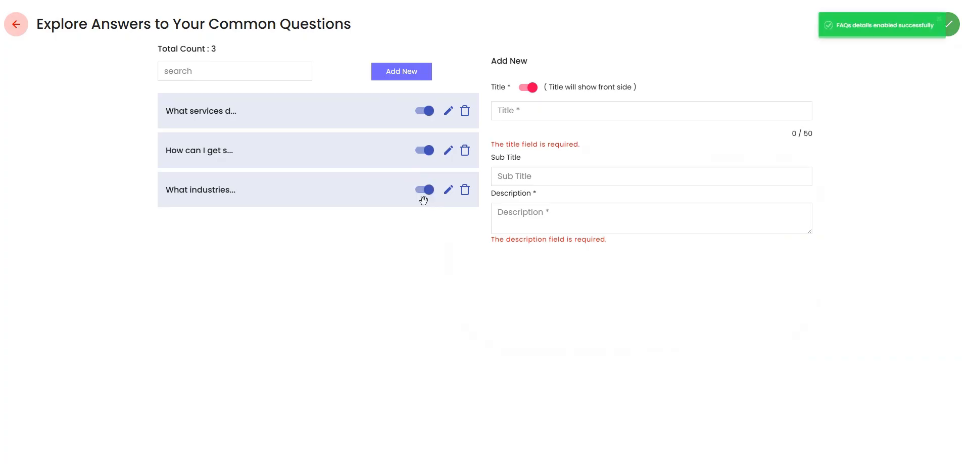
left_click(17, 25)
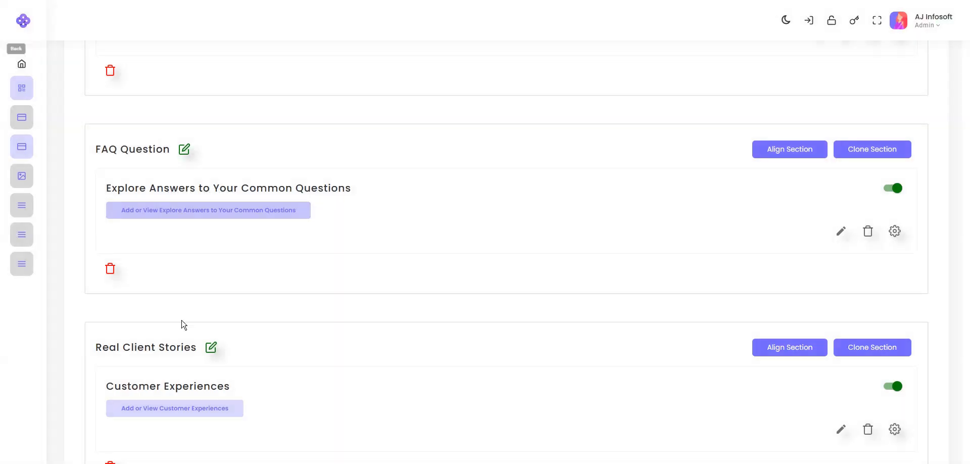
Examine the FAQ section's style settings, from theme options to side image and custom style, save and view them, and return to the section list.
left_click(895, 231)
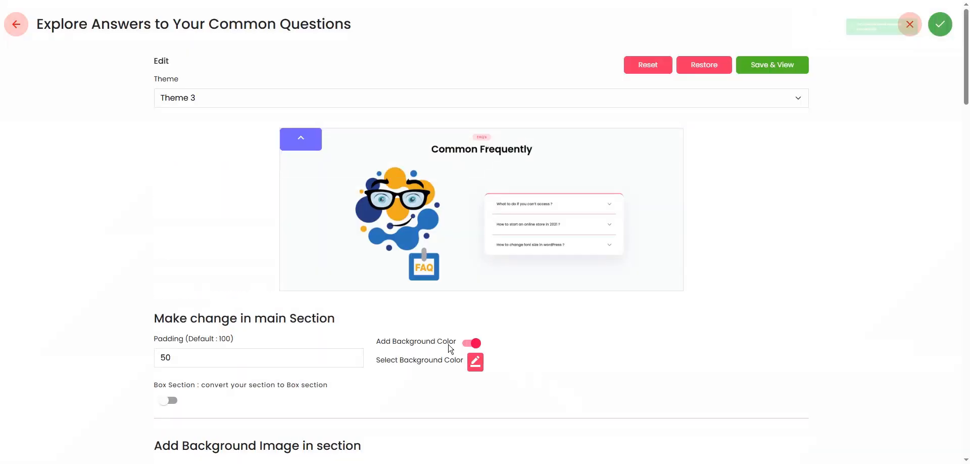
left_click(212, 102)
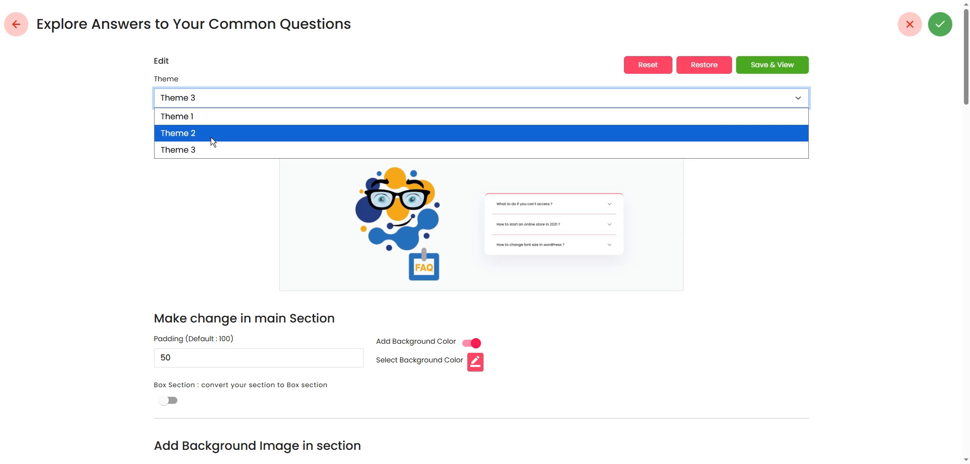
left_click(221, 217)
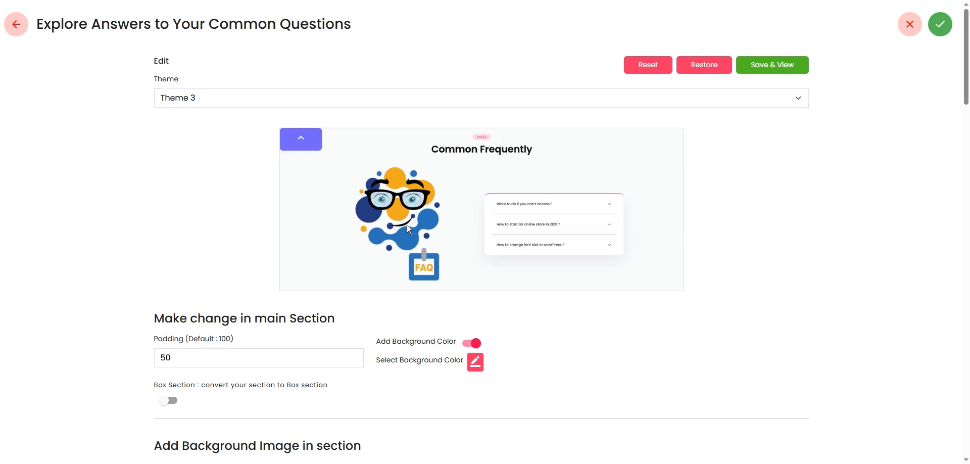
scroll(442, 250, "down", 6)
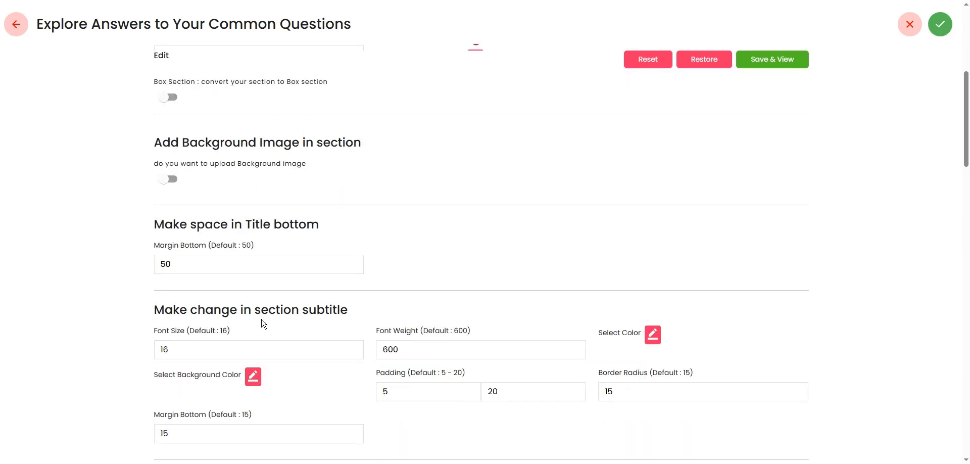
scroll(262, 324, "down", 1)
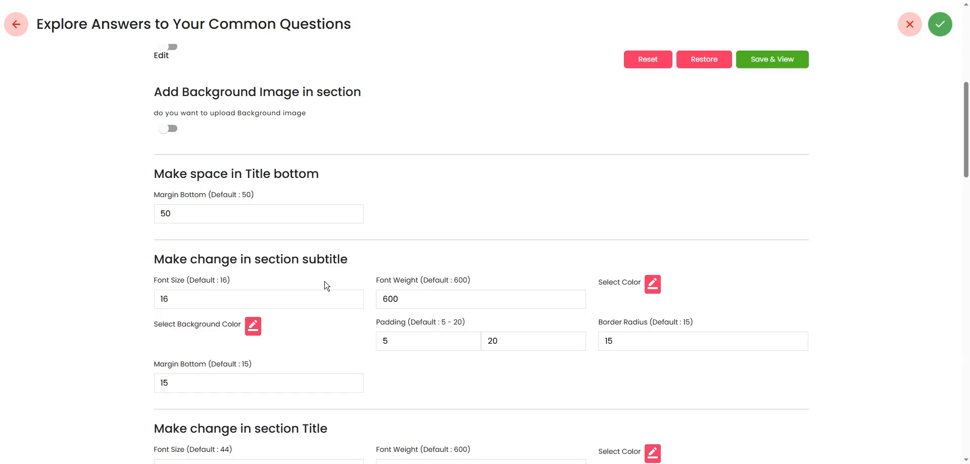
scroll(326, 285, "down", 20)
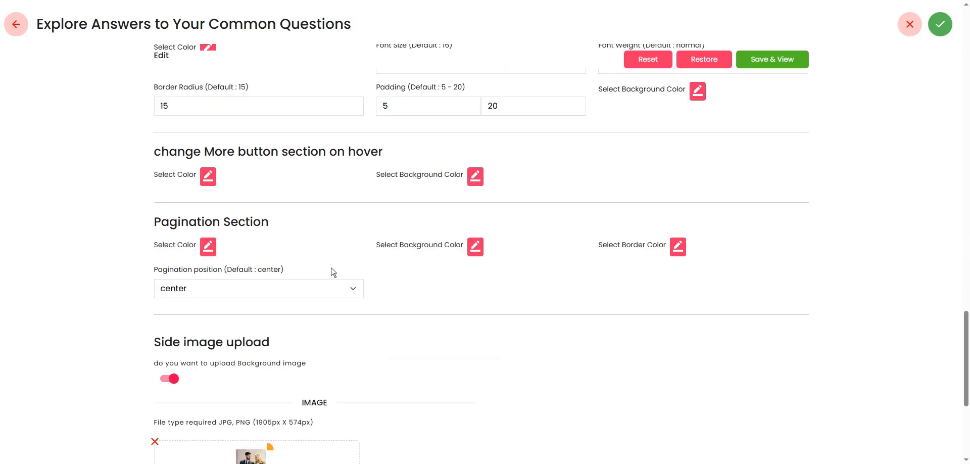
scroll(333, 272, "down", 5)
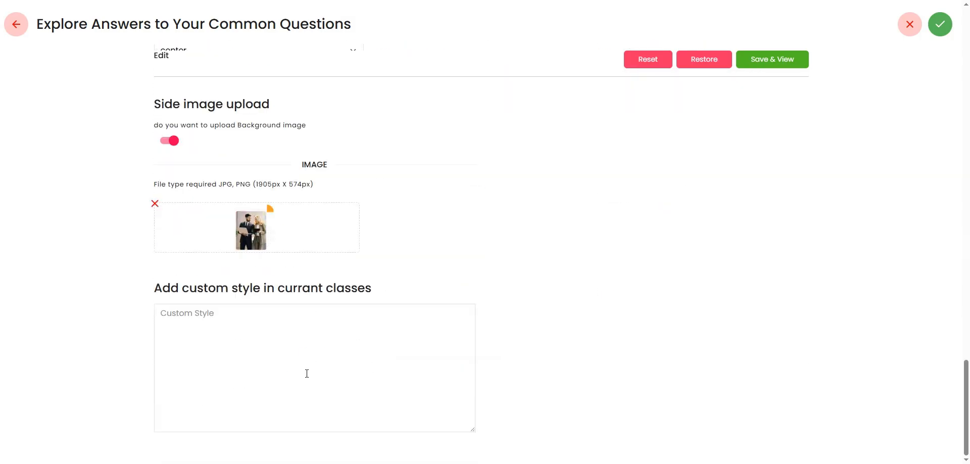
scroll(226, 343, "up", 6)
scroll(324, 356, "down", 6)
left_click(777, 60)
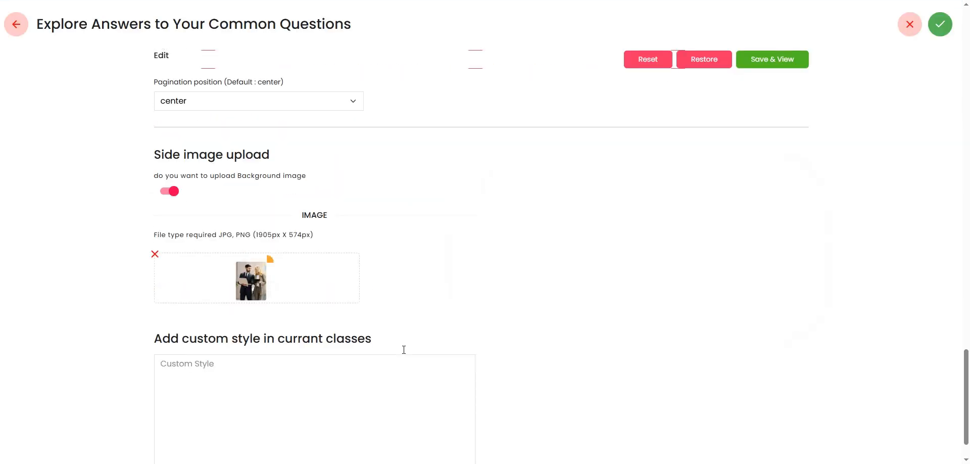
scroll(402, 348, "up", 20)
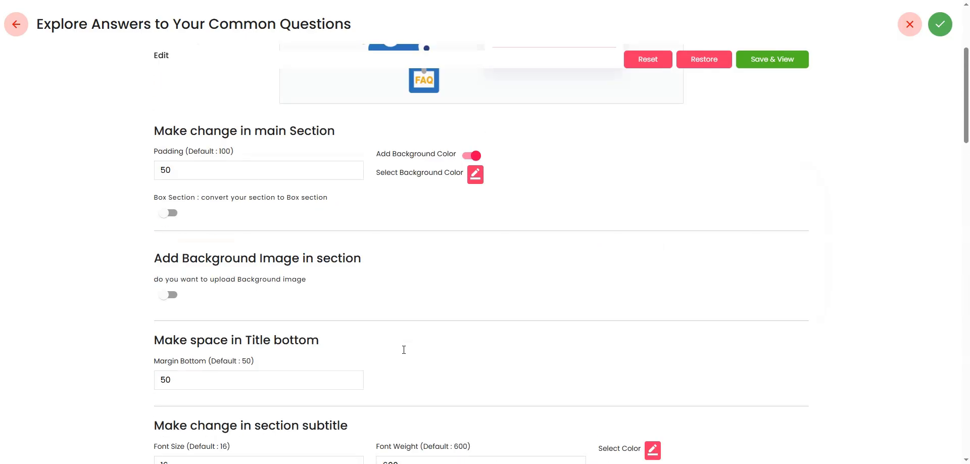
scroll(404, 350, "up", 4)
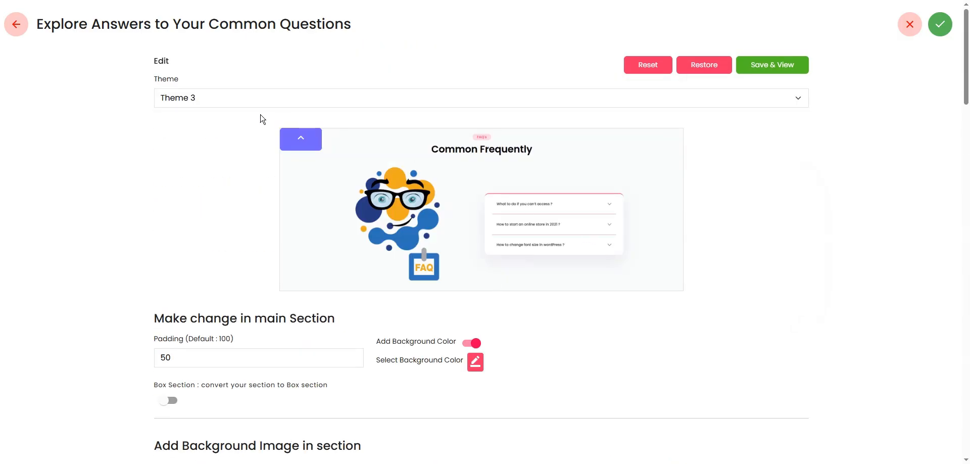
left_click(17, 30)
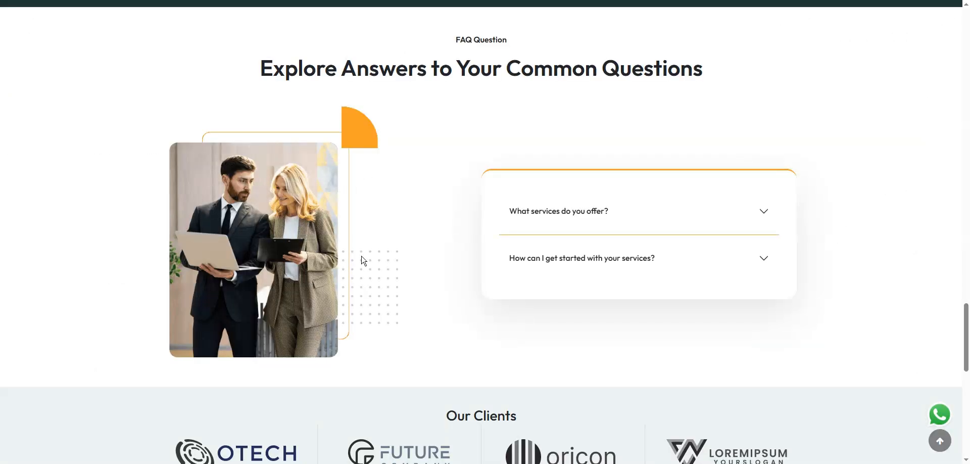
Open the entries of the Our Clients section, examine entry 4's title and logo, and bring up the blank form for a new client.
scroll(362, 258, "down", 5)
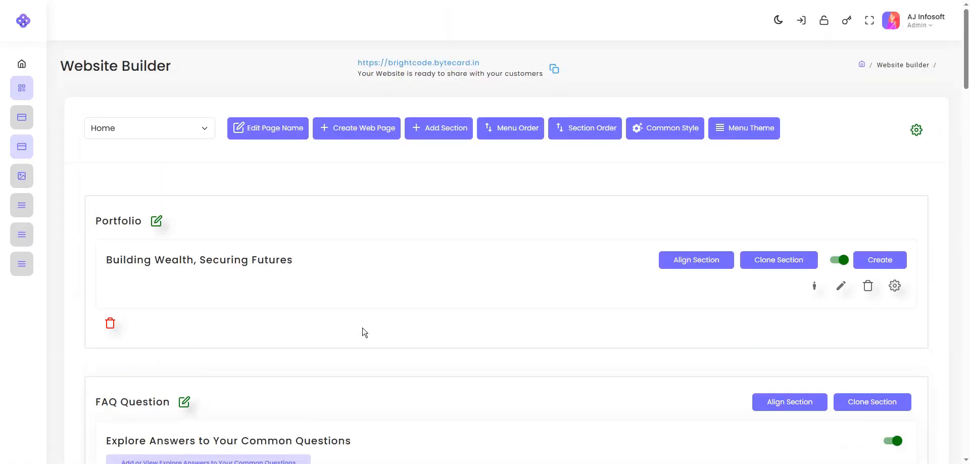
scroll(362, 334, "down", 10)
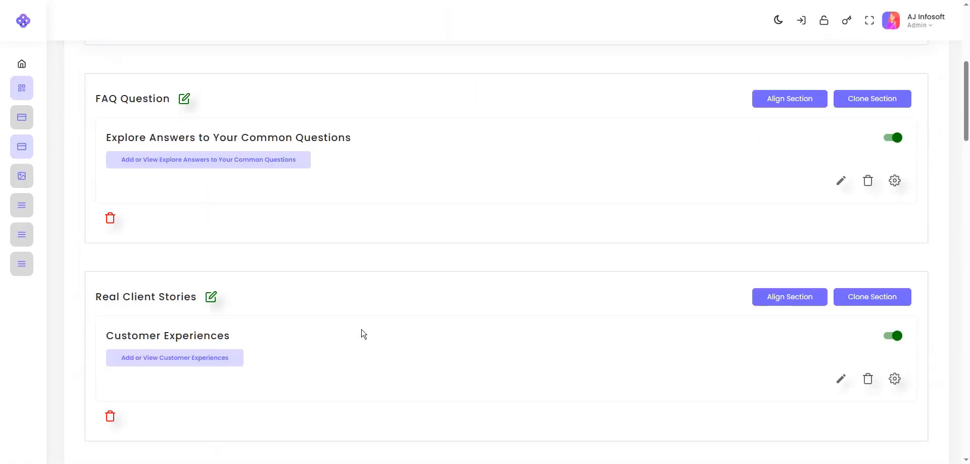
scroll(361, 333, "down", 5)
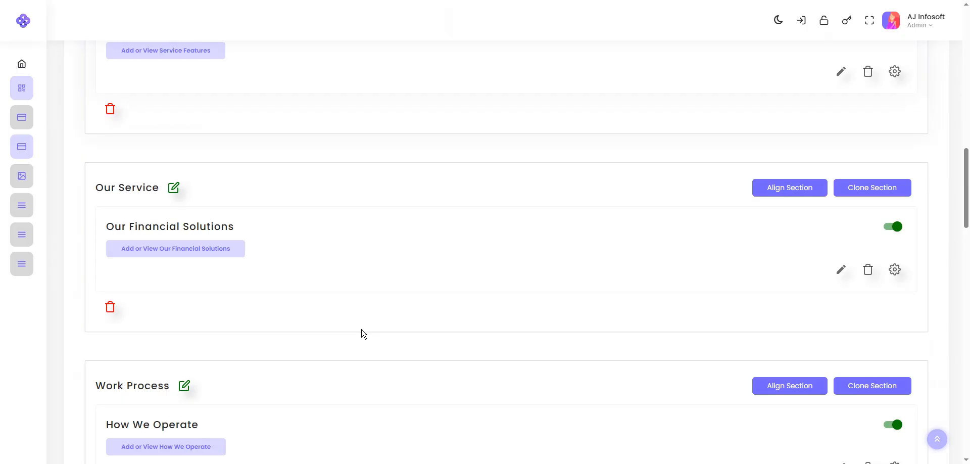
scroll(362, 333, "down", 12)
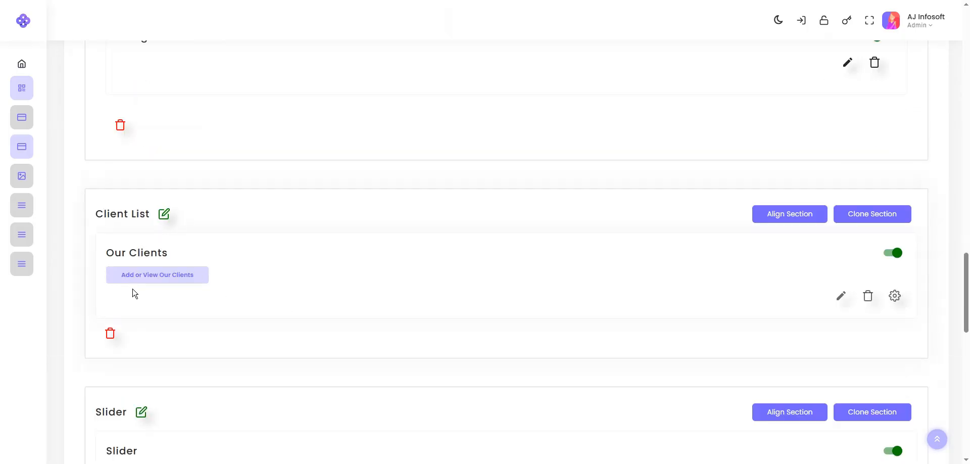
left_click(167, 274)
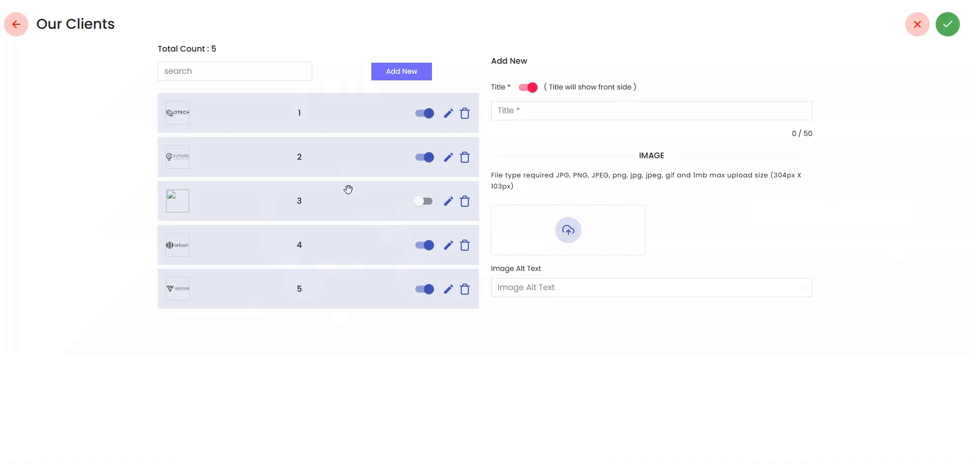
left_click(447, 249)
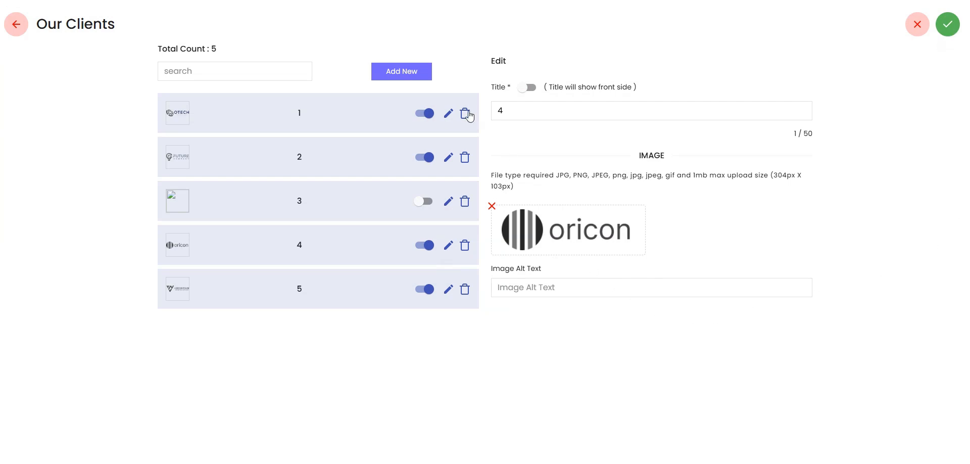
left_click(399, 78)
left_click(503, 105)
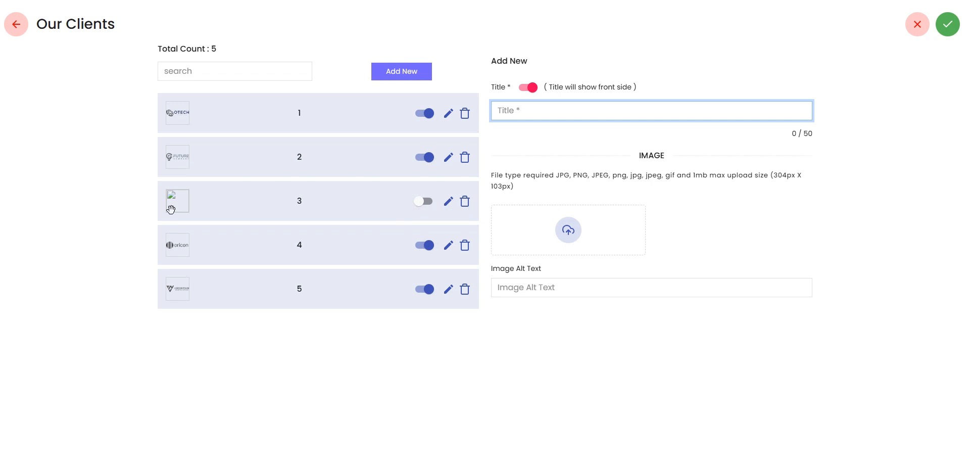
Toggle client entry 3 on, off and on again, and delete it from the Our Clients entries.
left_click(426, 206)
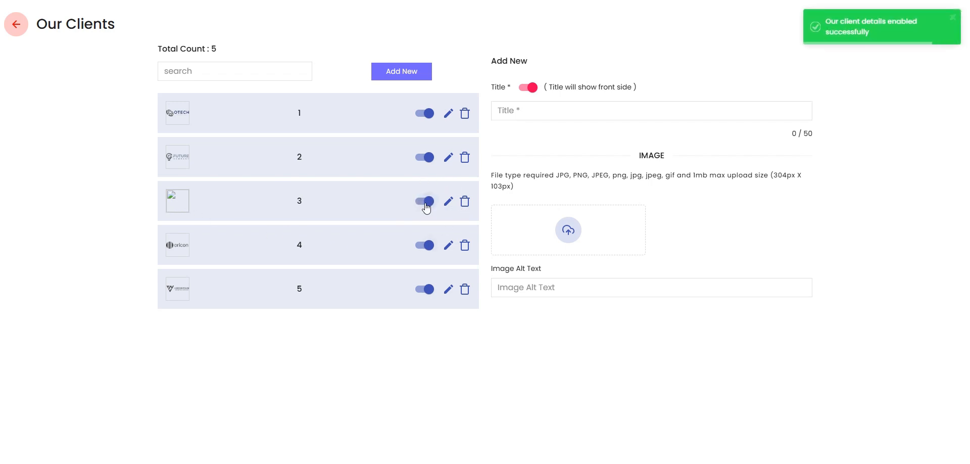
left_click(426, 202)
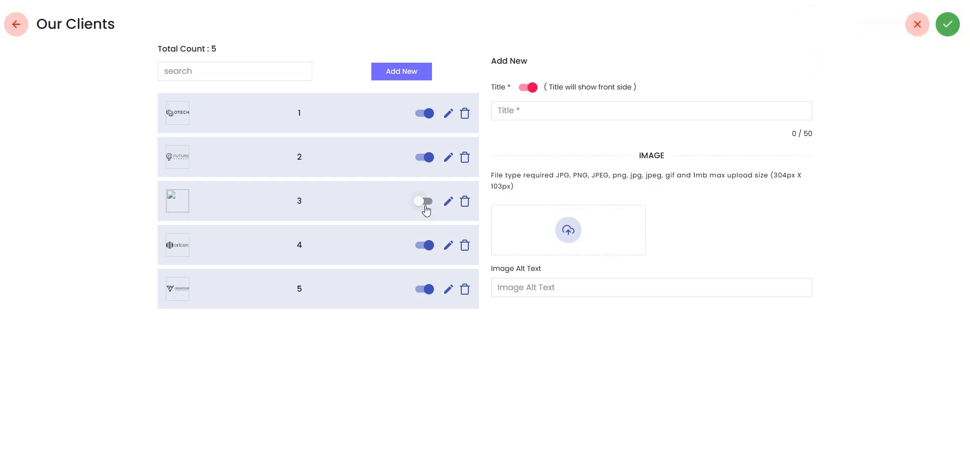
left_click(426, 208)
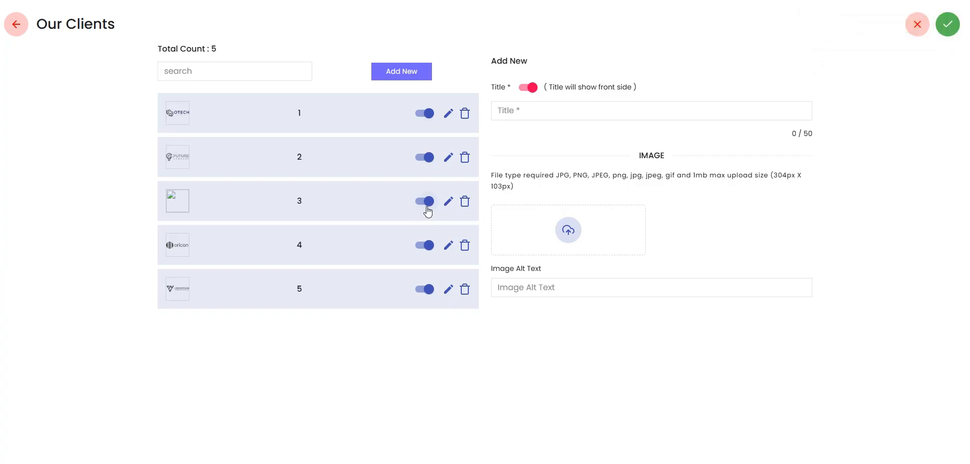
left_click(465, 203)
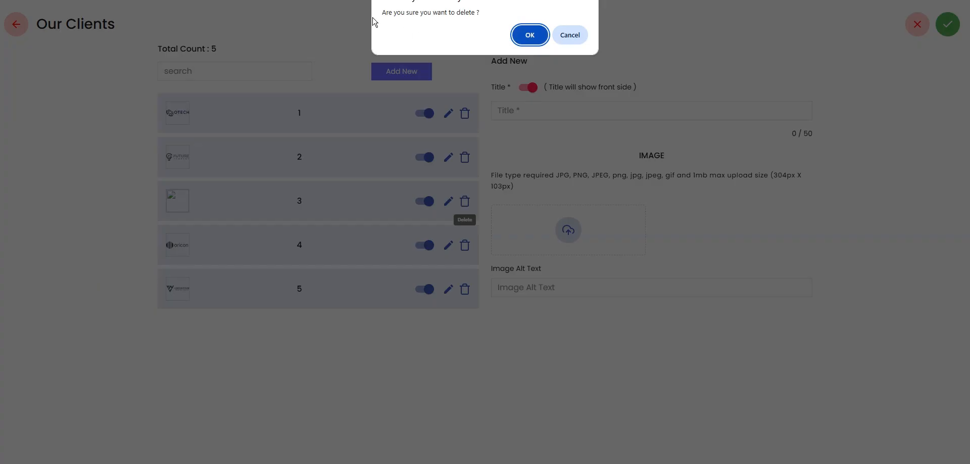
left_click(529, 35)
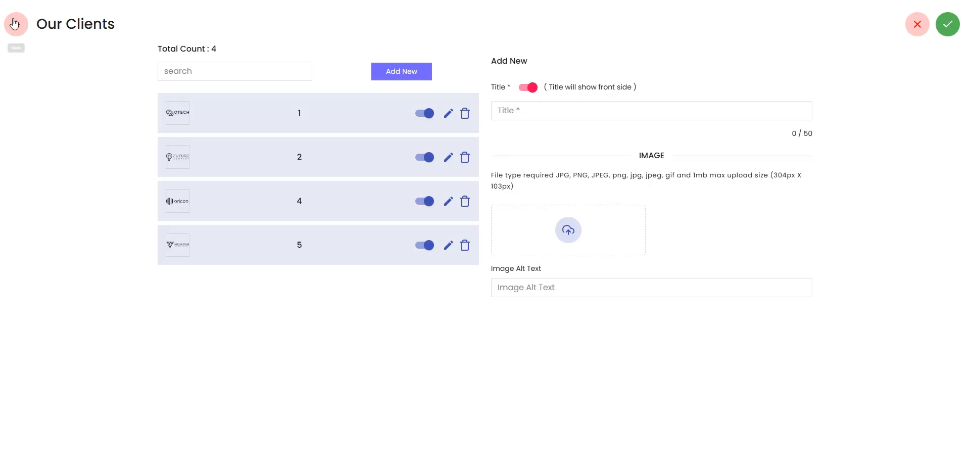
Check the client logos in the Our Clients section of the website and return to the website builder's section list.
left_click(15, 24)
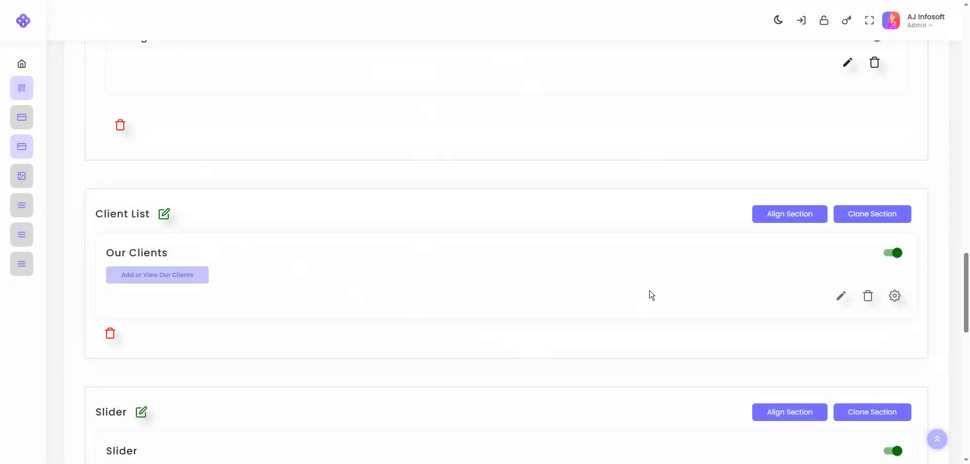
key("ctrl+Tab")
left_click_drag(491, 175, 505, 171)
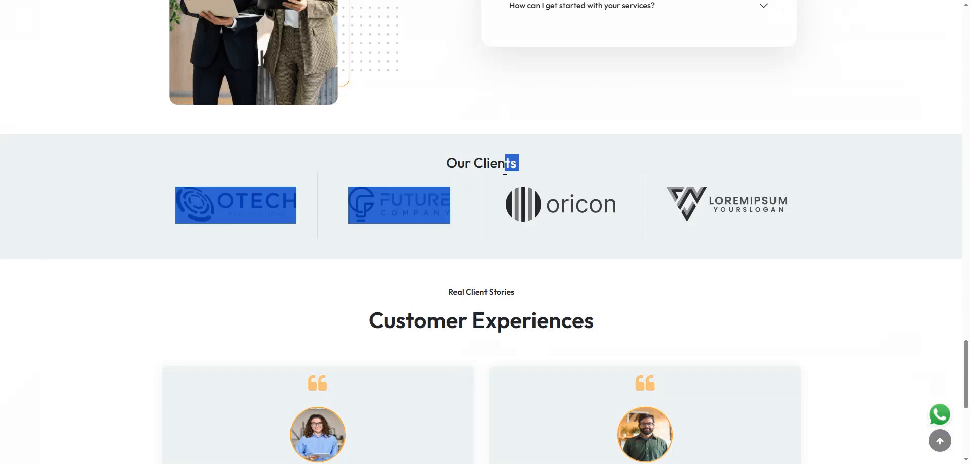
key("ctrl+Tab")
Open the details of the Our Clients section, examine its sub title, item limit and theme options, and leave without saving changes.
left_click(840, 295)
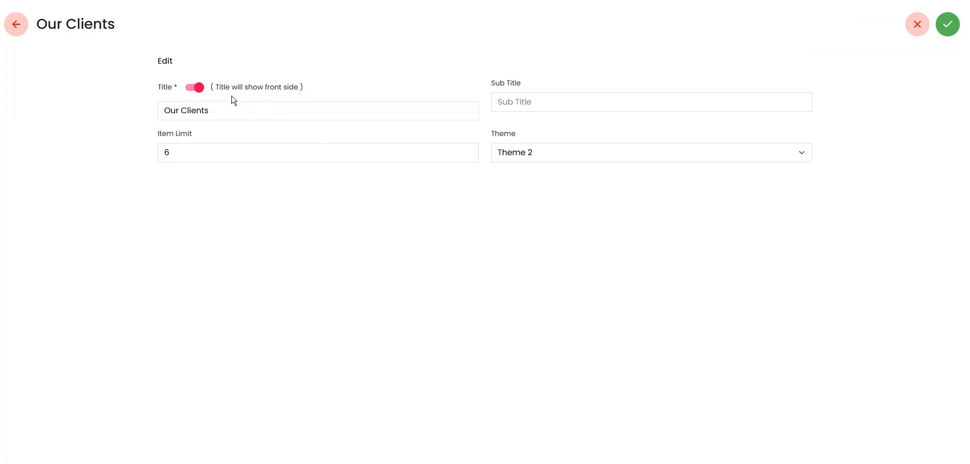
left_click(552, 103)
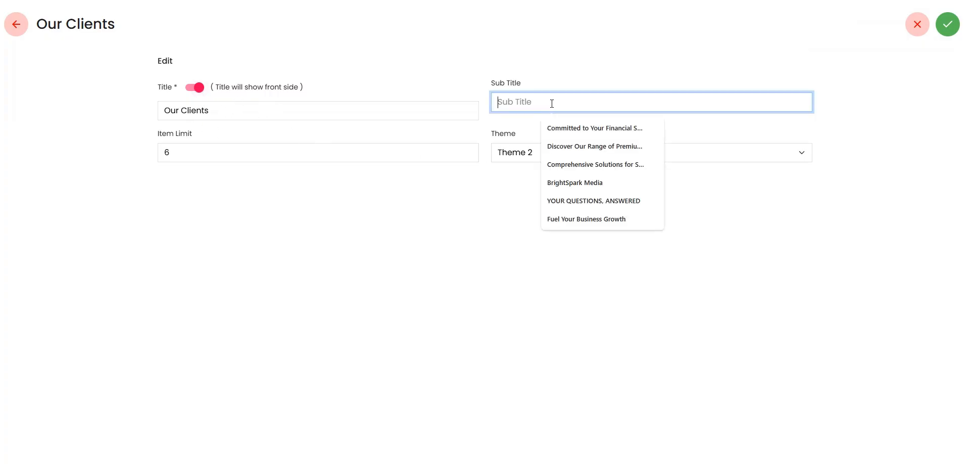
left_click(492, 232)
left_click(587, 157)
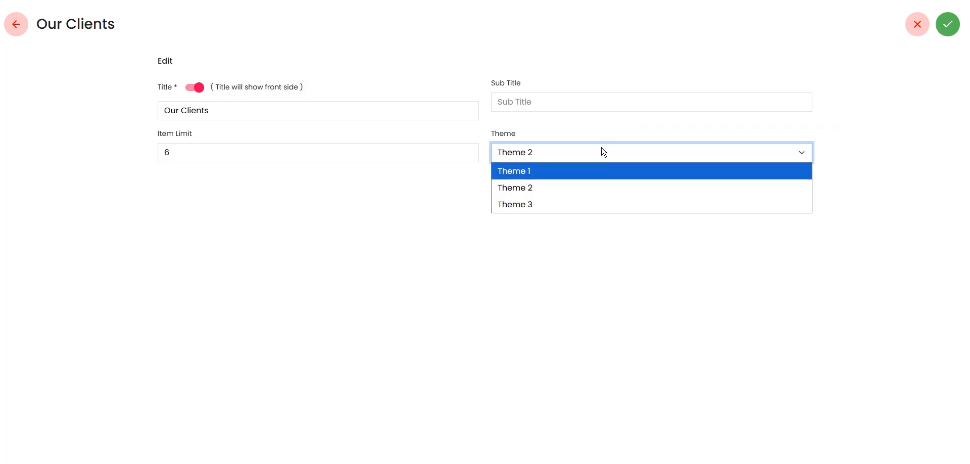
left_click(603, 151)
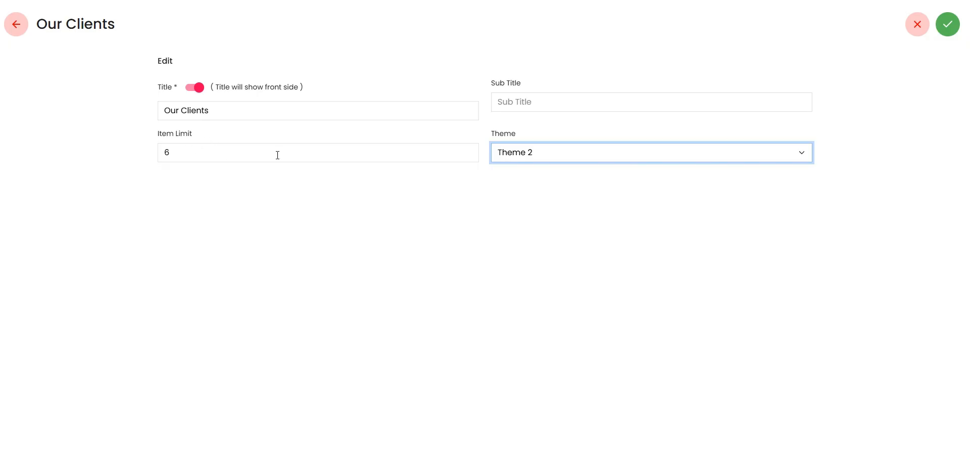
left_click(16, 24)
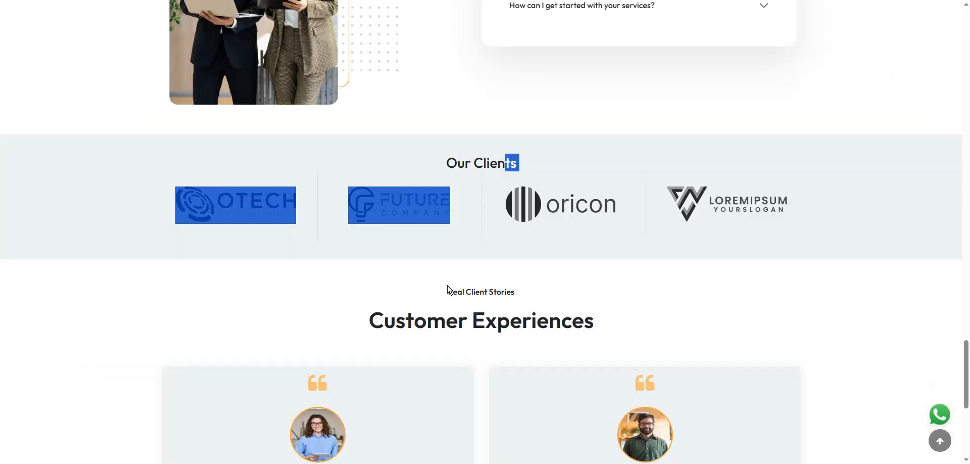
View the Customer Experiences section on the website, find it in the builder's section list, and open its entries.
left_click(405, 236)
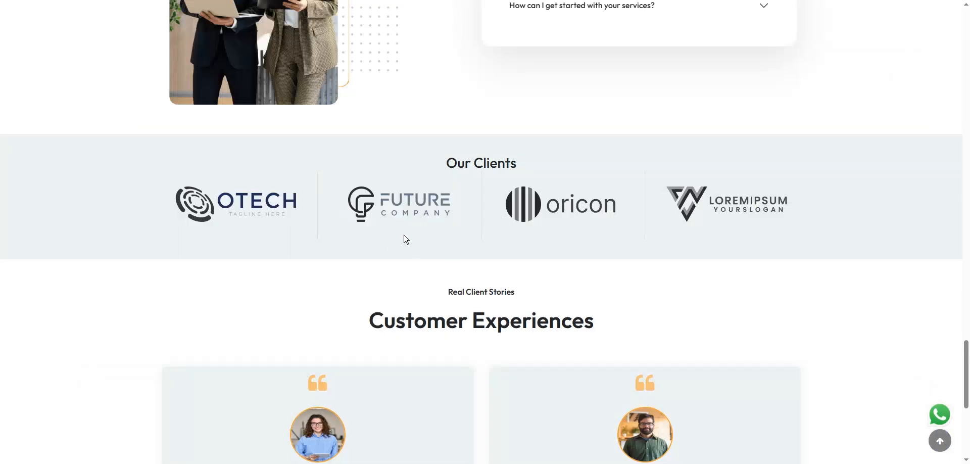
scroll(420, 243, "down", 3)
scroll(526, 192, "down", 2)
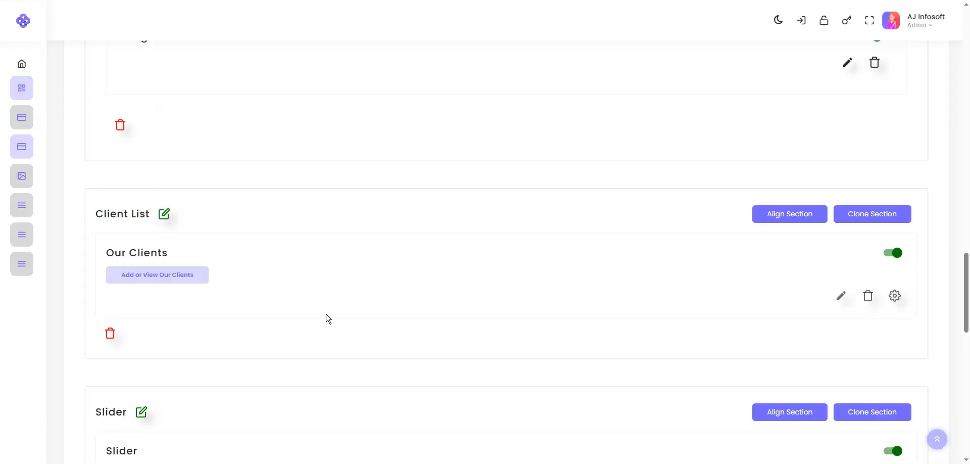
scroll(325, 354, "up", 3)
scroll(326, 374, "down", 20)
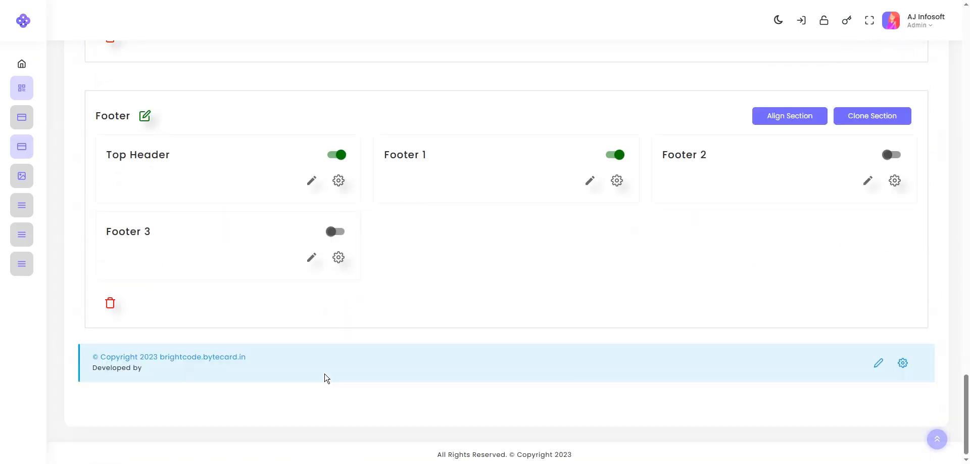
scroll(325, 378, "up", 20)
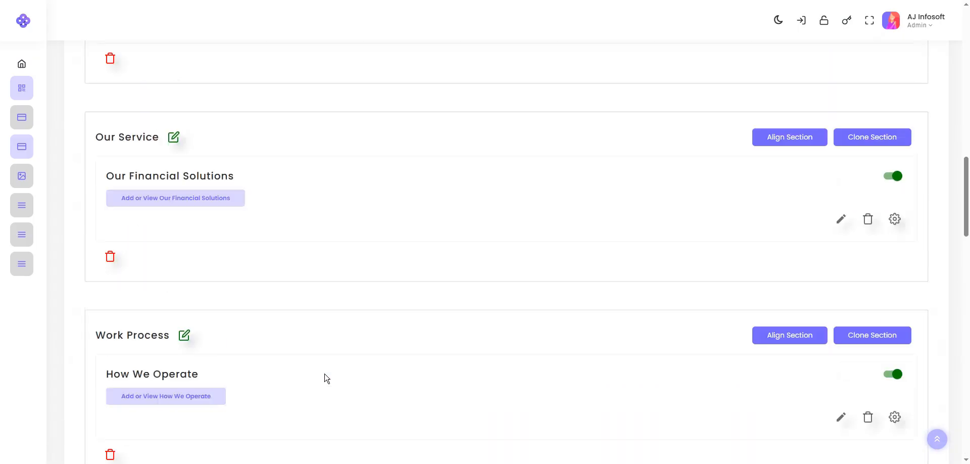
scroll(326, 378, "up", 5)
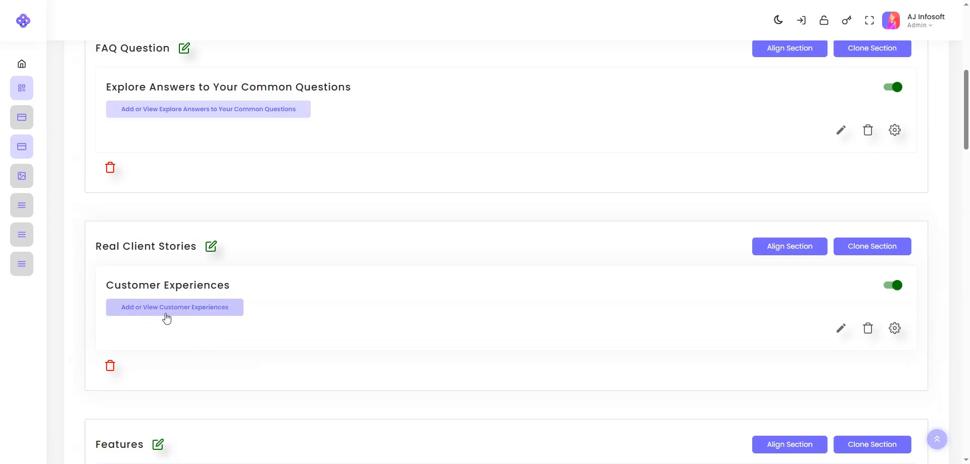
left_click(181, 312)
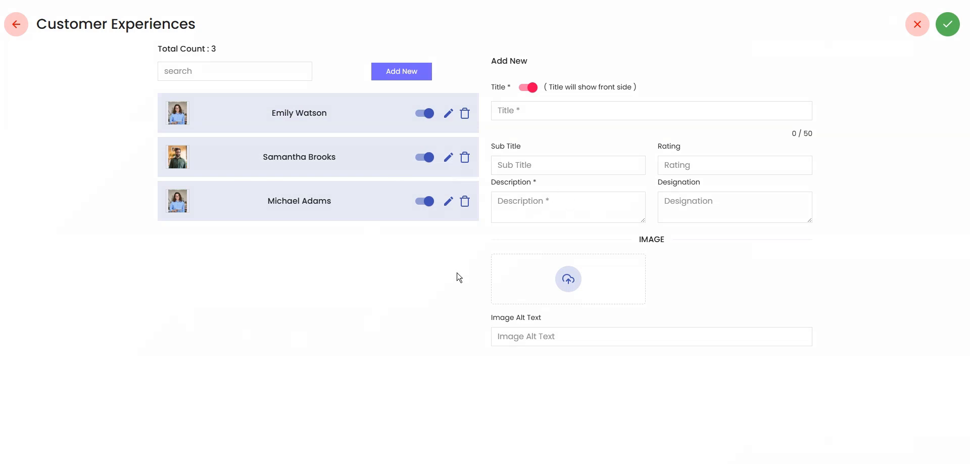
Open the first Customer Experiences entry for editing and examine its title, description, rating and designation.
left_click(449, 114)
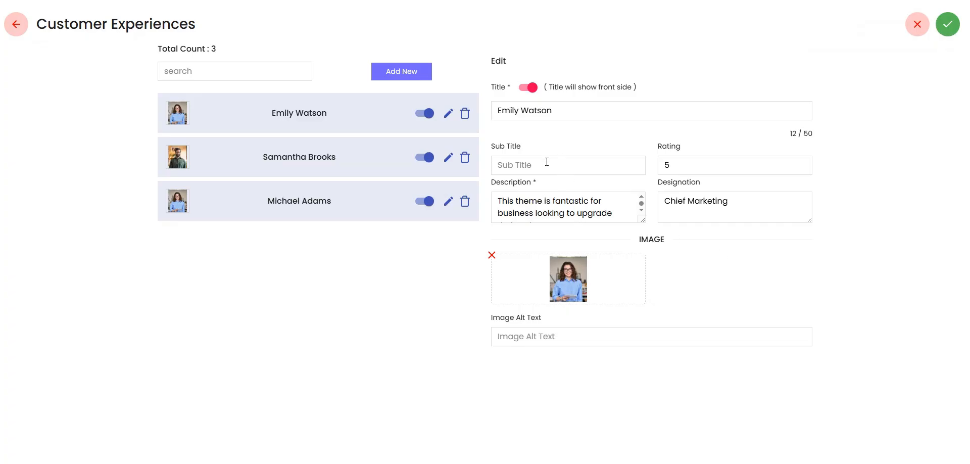
left_click(569, 110)
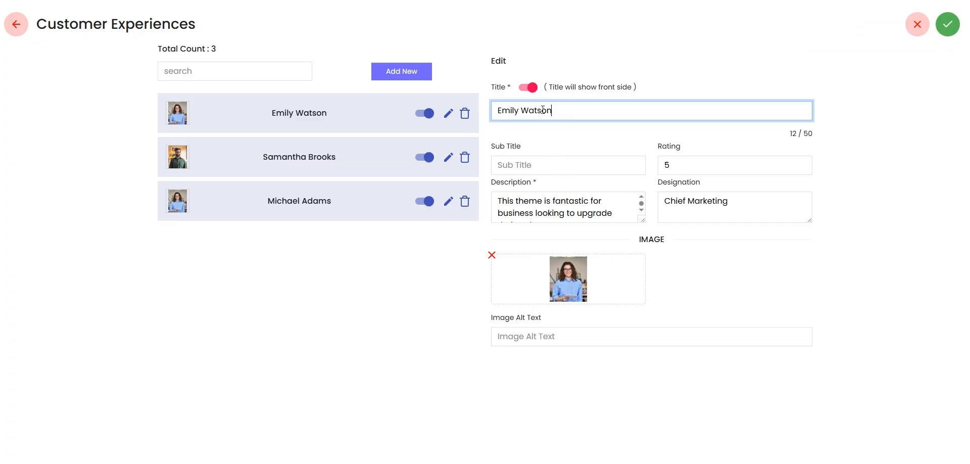
triple_click(570, 109)
left_click(522, 204)
double_click(523, 204)
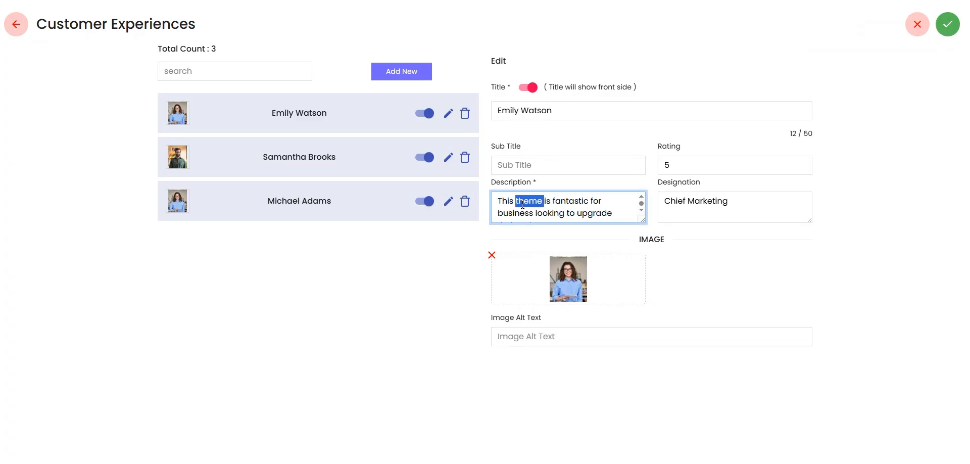
triple_click(523, 204)
left_click(770, 199)
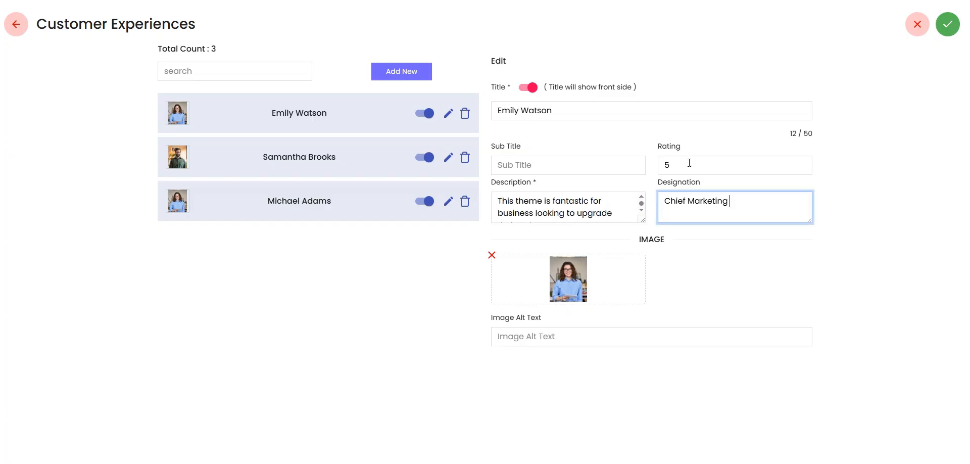
left_click(807, 286)
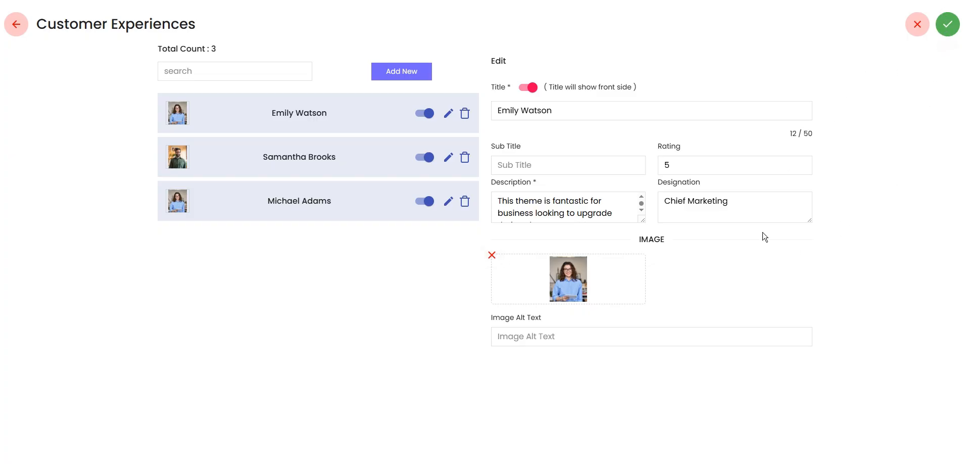
Bring up the blank form for a new customer experience and examine its title, rating, description and designation fields.
left_click(420, 79)
left_click(538, 112)
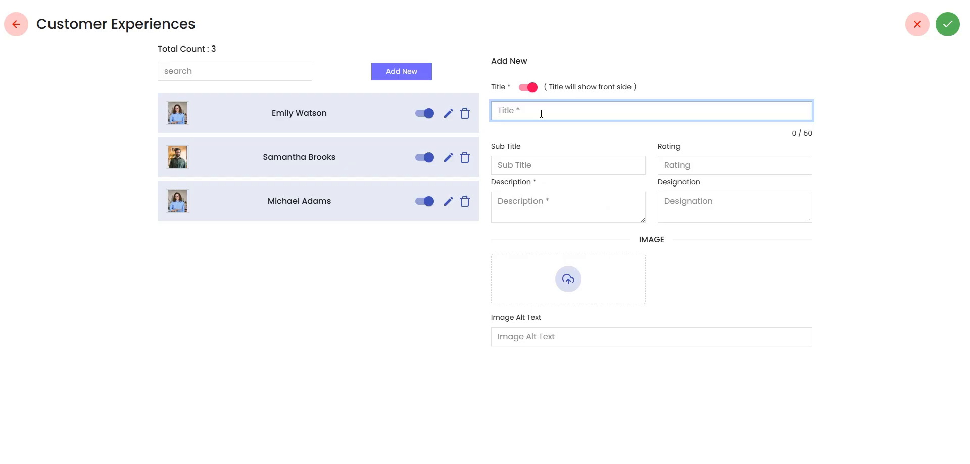
left_click(731, 156)
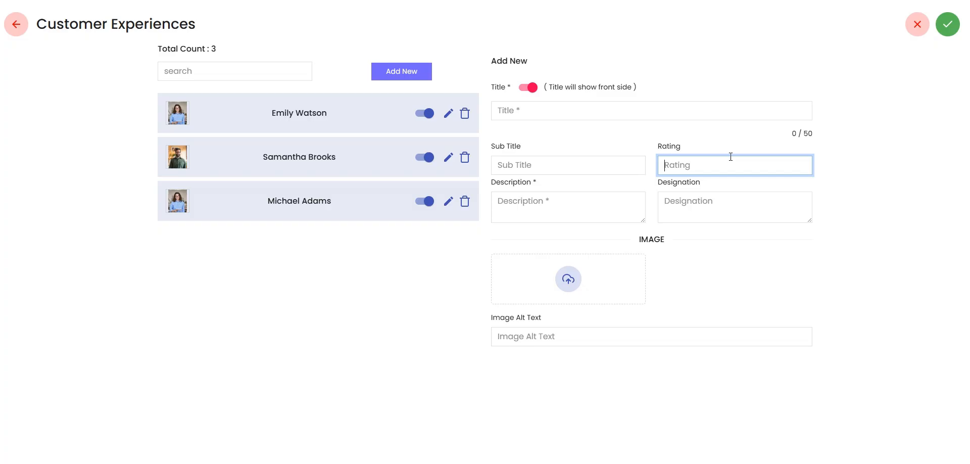
left_click(533, 216)
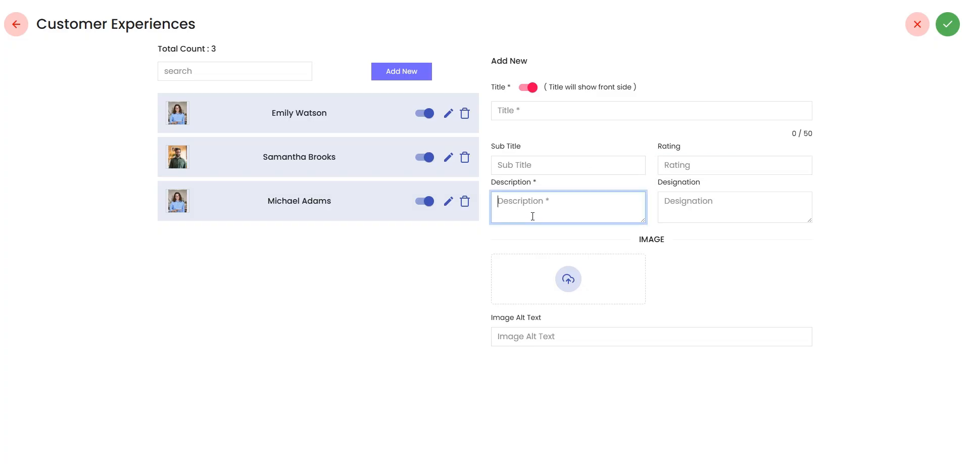
left_click(728, 218)
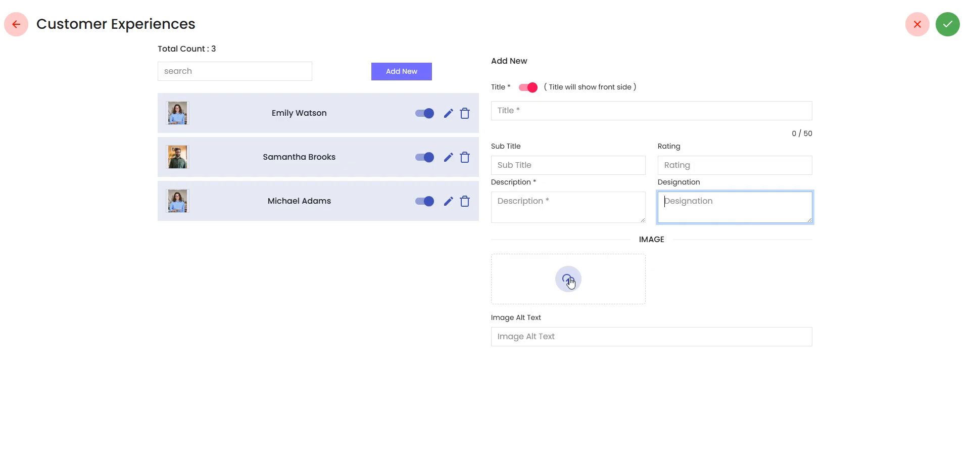
Toggle the new entry's title display and the third customer entry off and on again, and return to the section list.
left_click(530, 89)
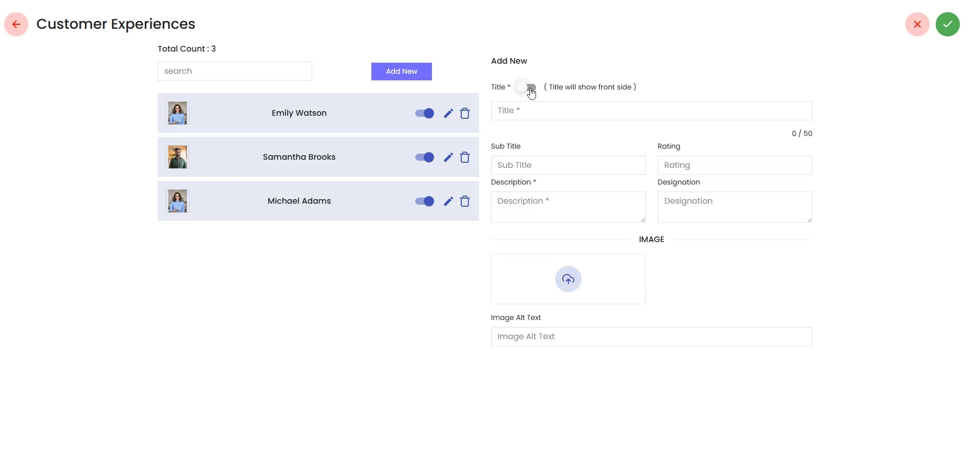
left_click(531, 90)
left_click(429, 201)
left_click(422, 202)
left_click(16, 26)
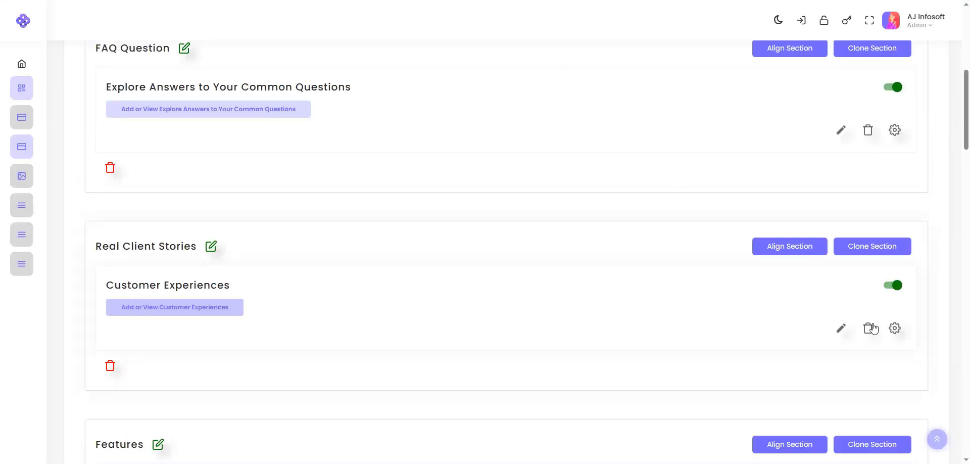
Open the style settings of the Customer Experiences section, examine the theme choices and all styling options, and leave without saving.
left_click(902, 329)
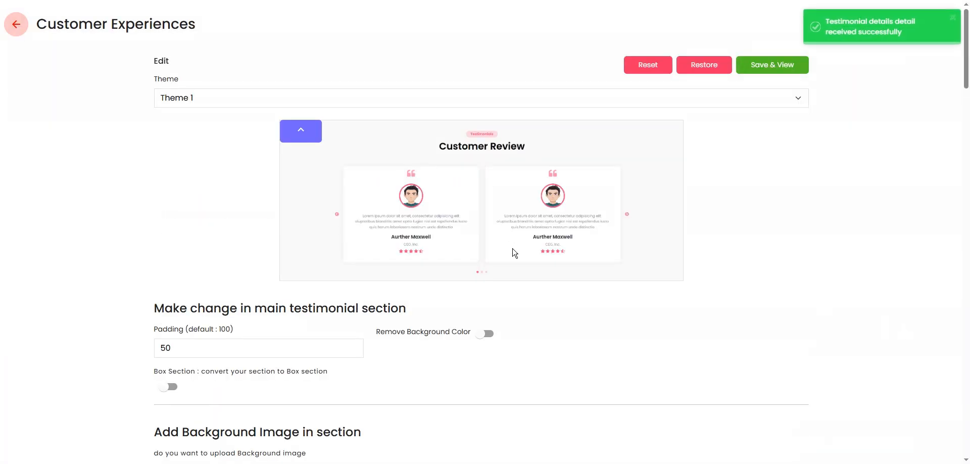
left_click(245, 98)
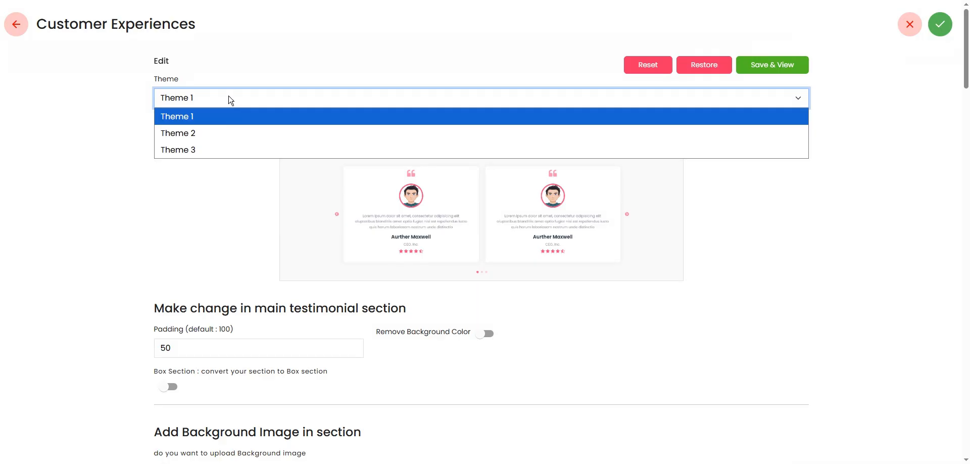
left_click(211, 99)
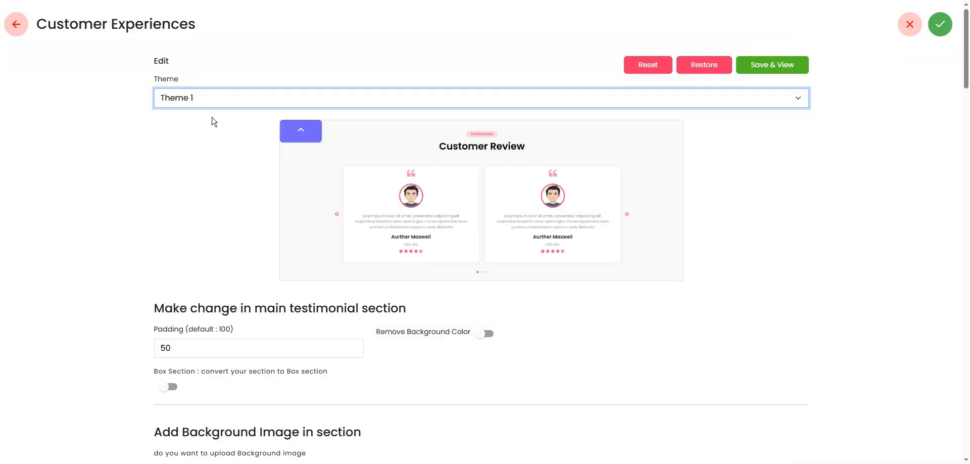
scroll(348, 246, "down", 8)
scroll(348, 246, "down", 3)
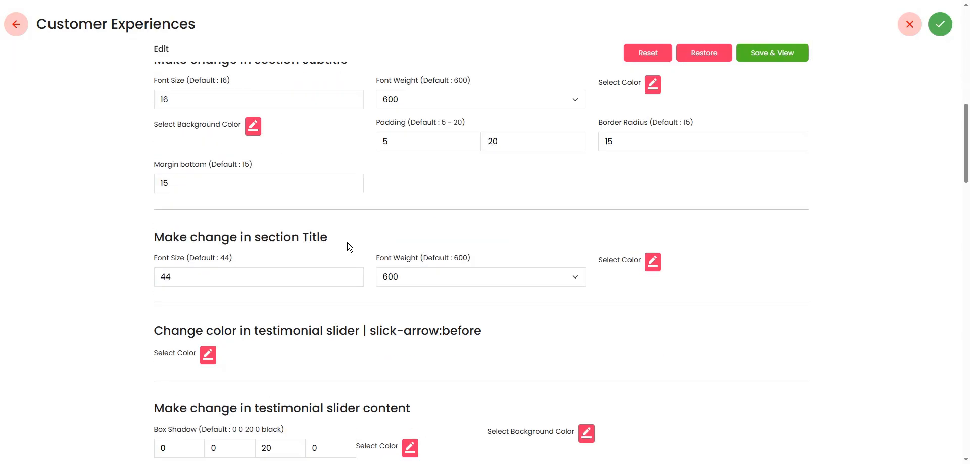
scroll(348, 246, "down", 3)
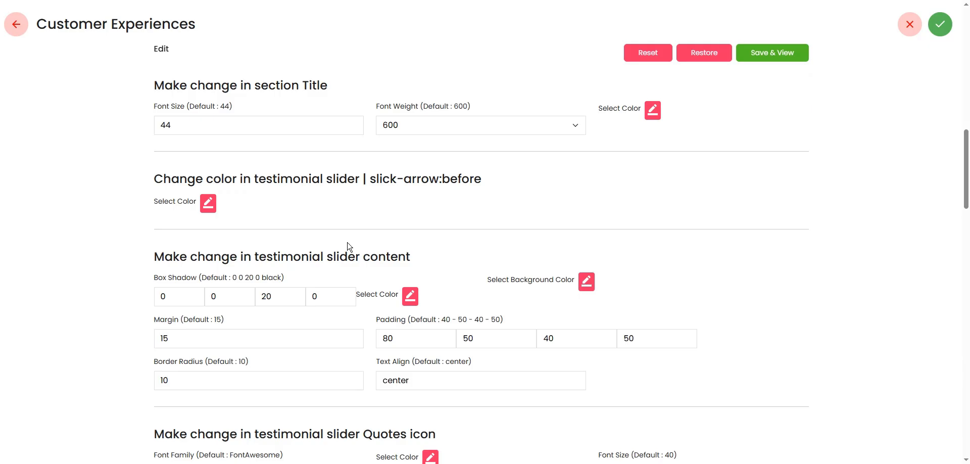
scroll(347, 246, "down", 16)
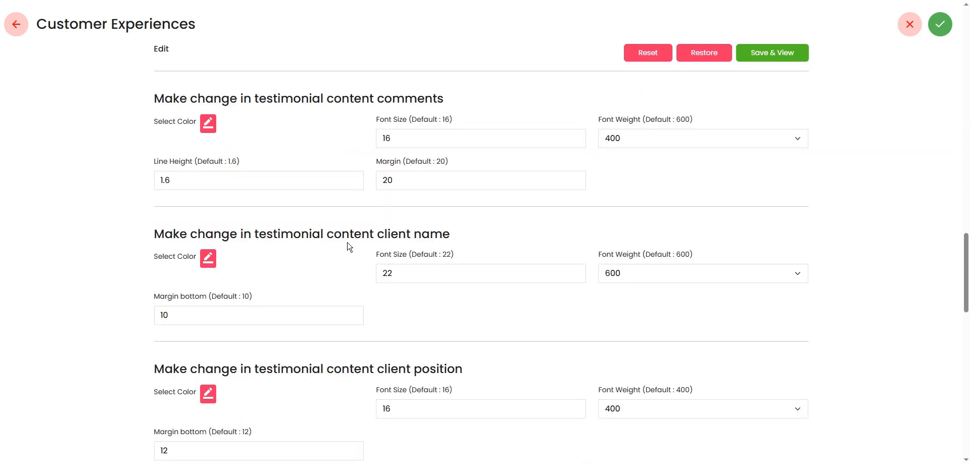
scroll(347, 246, "down", 12)
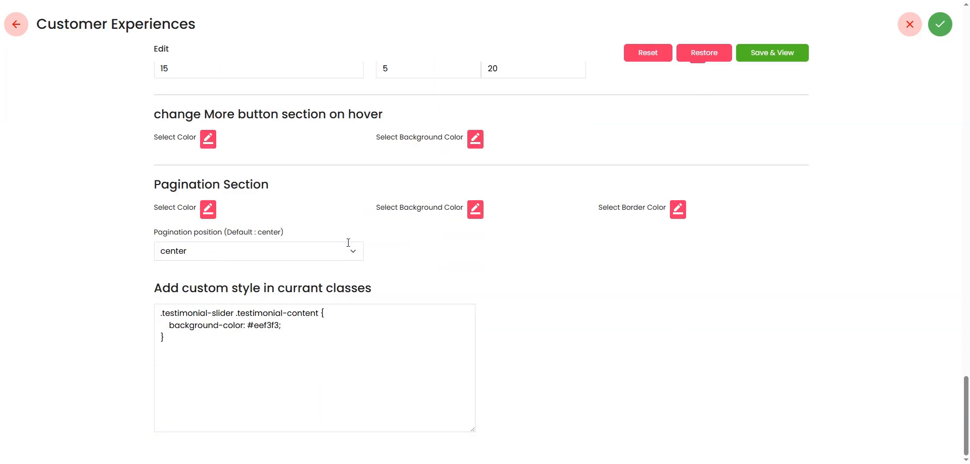
scroll(349, 247, "up", 6)
scroll(347, 247, "up", 20)
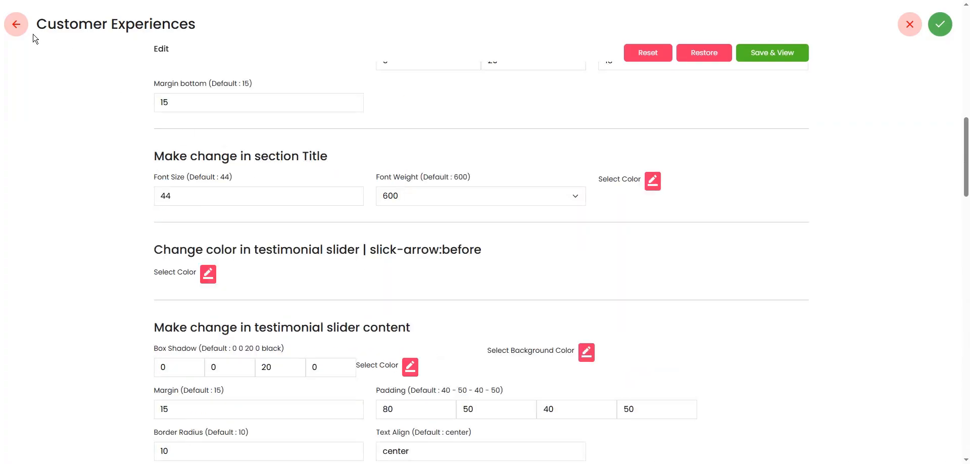
left_click(18, 26)
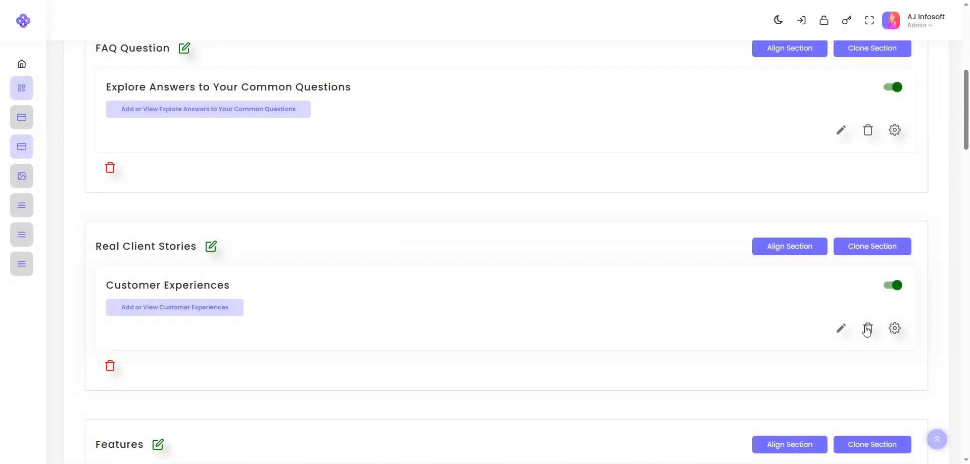
Open the details of the Customer Experiences section, examine its title, sub title, button text, item limit and theme options, and leave without saving.
left_click(840, 336)
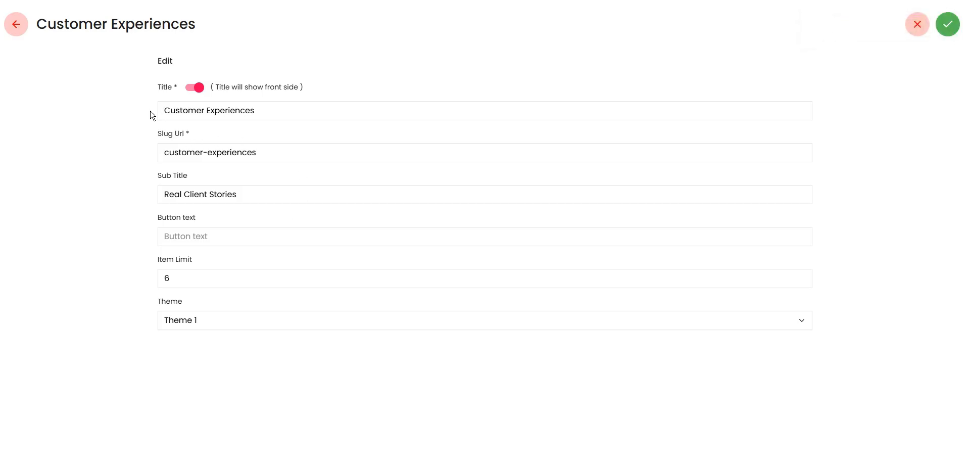
left_click_drag(251, 110, 112, 123)
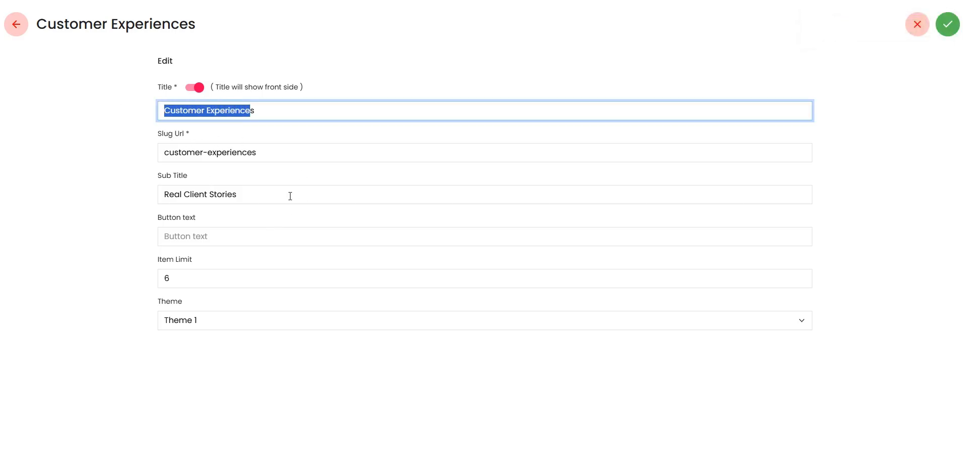
left_click_drag(290, 196, 67, 230)
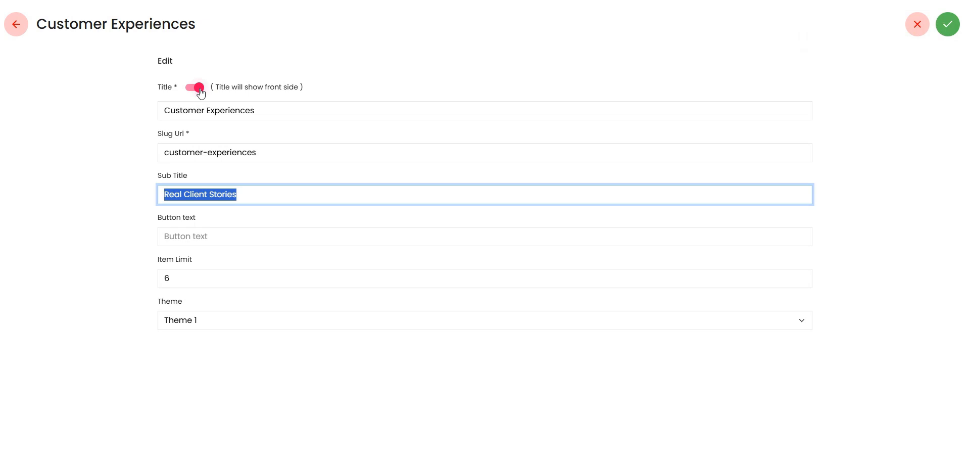
double_click(167, 279)
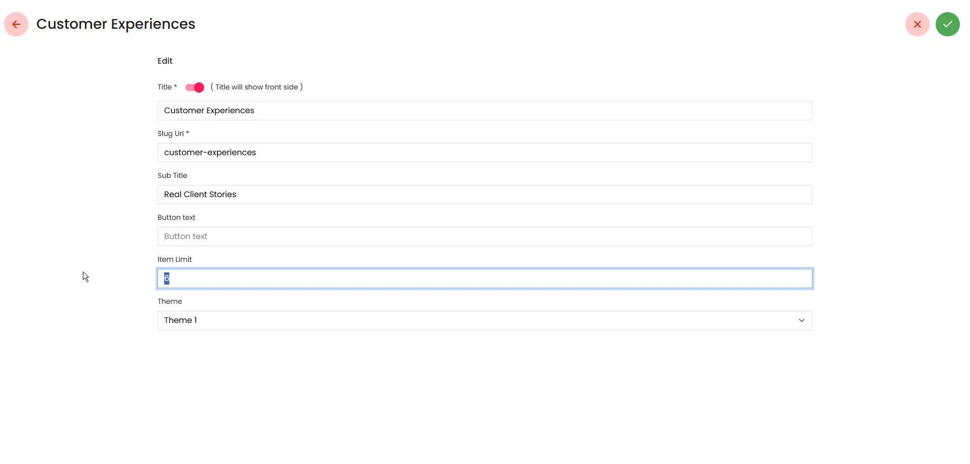
left_click(220, 239)
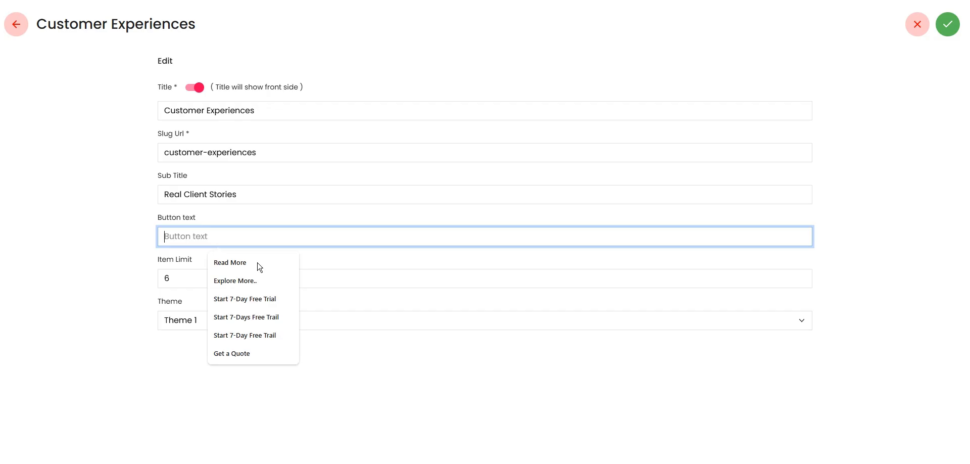
left_click(601, 392)
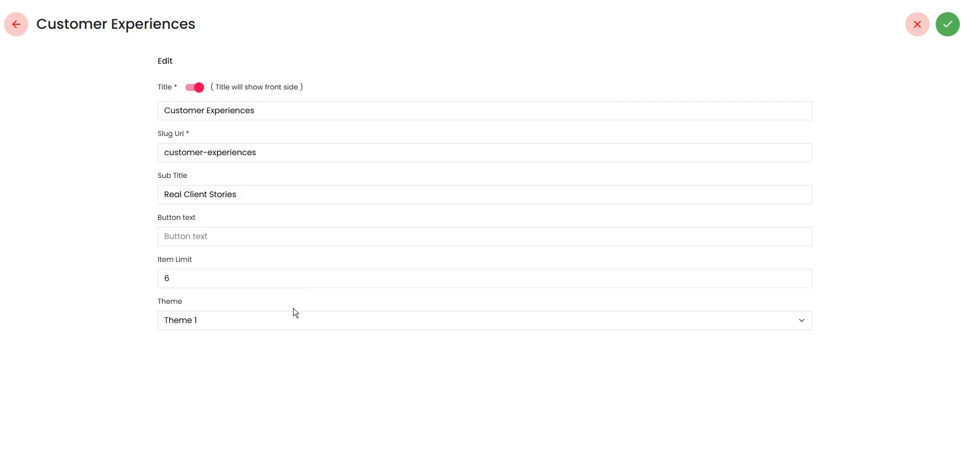
left_click(294, 326)
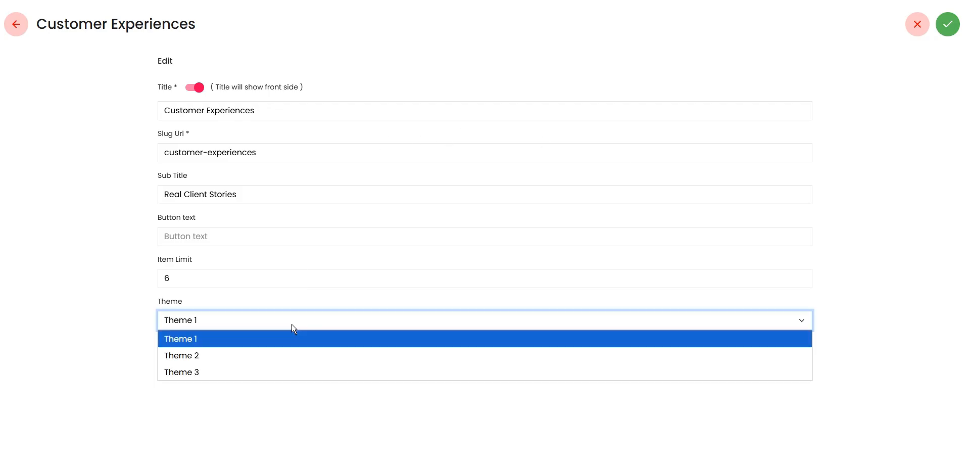
left_click(294, 326)
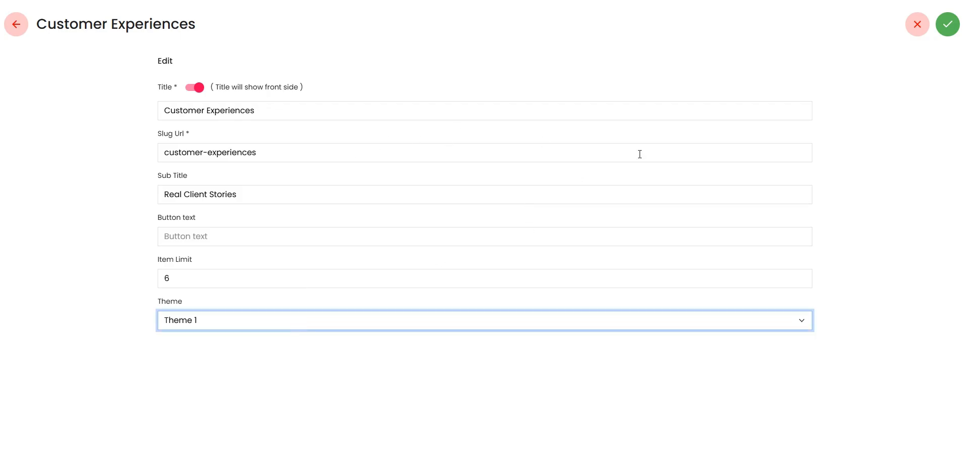
left_click(14, 24)
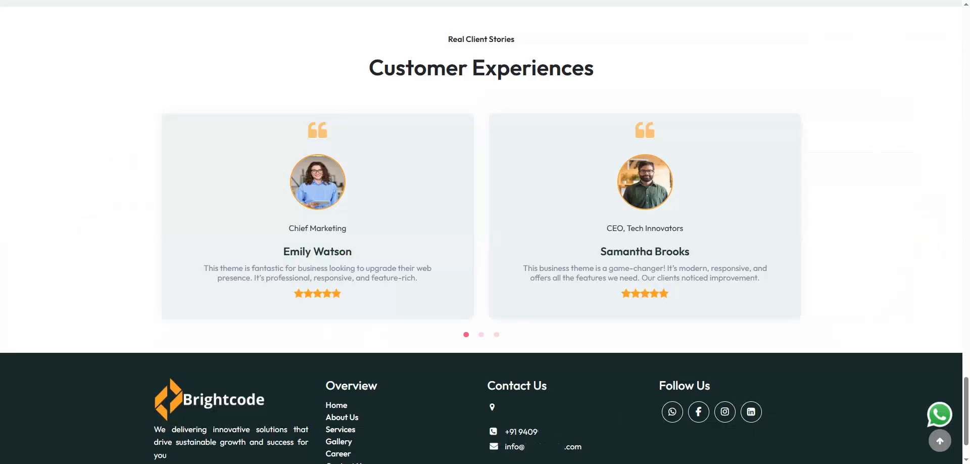
Examine the footer of the live website, and go to the Footer section in the admin section list.
scroll(445, 235, "down", 2)
scroll(422, 187, "up", 1)
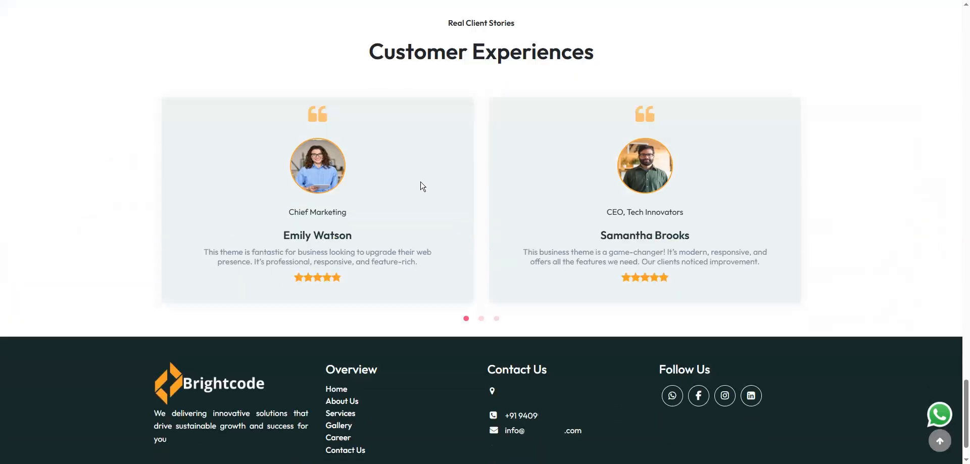
scroll(423, 187, "down", 1)
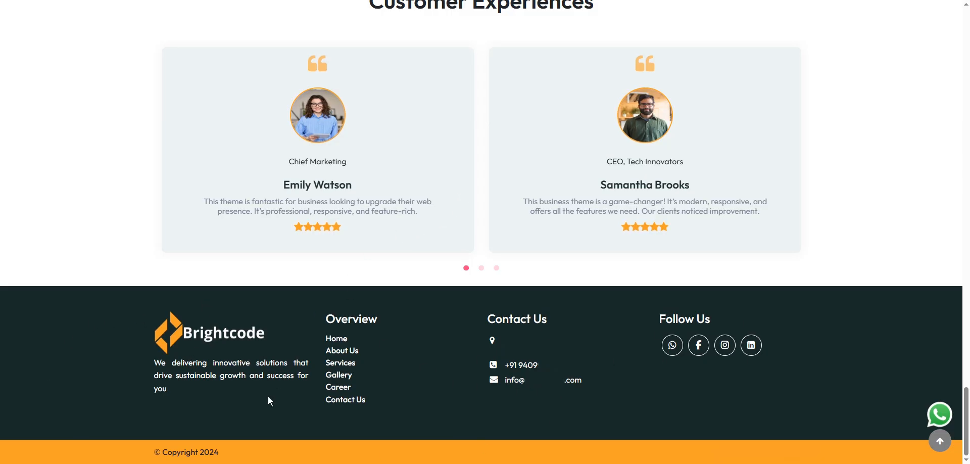
key("ctrl+Tab")
scroll(380, 348, "down", 20)
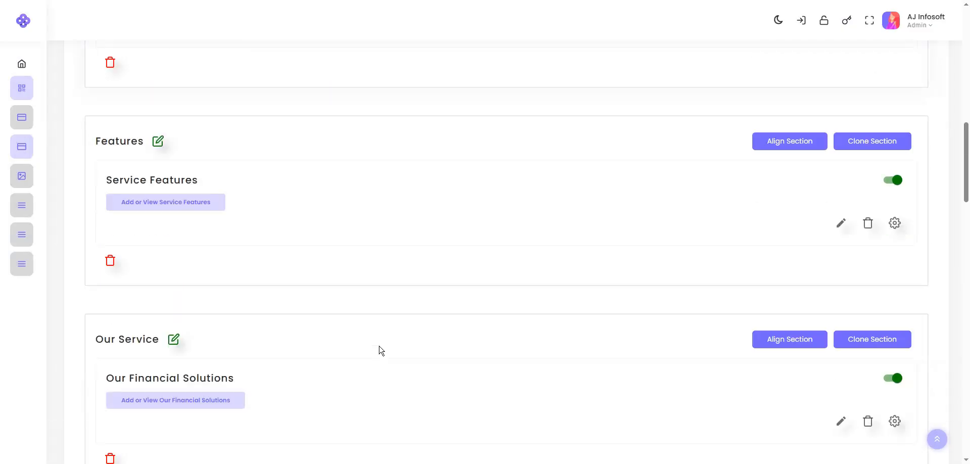
scroll(387, 300, "down", 8)
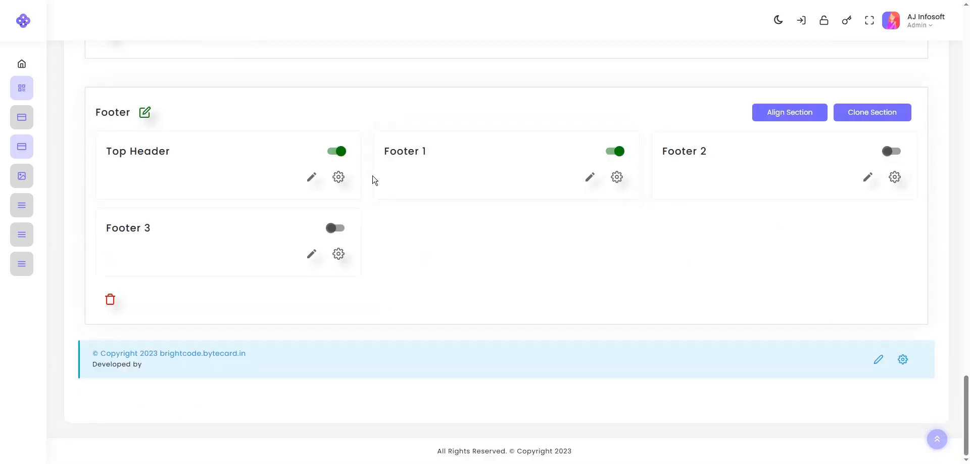
Open the details of Footer 1 and examine its address, Google Map link, dial code and phone fields.
left_click(589, 178)
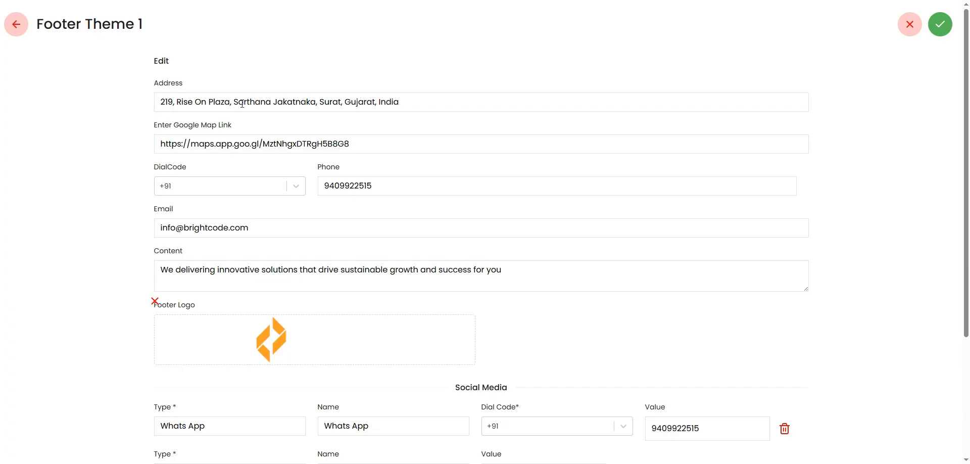
left_click_drag(401, 99, 75, 117)
left_click(85, 132)
left_click_drag(385, 142, 107, 153)
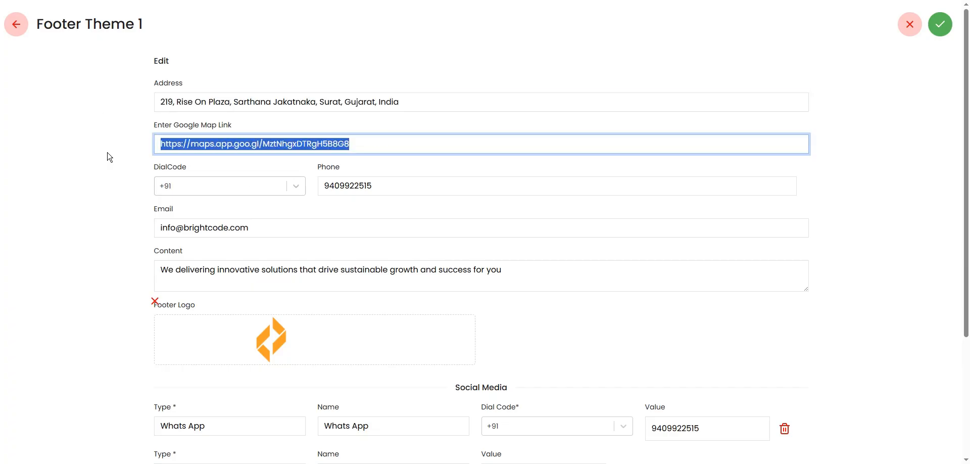
left_click(125, 203)
left_click(344, 185)
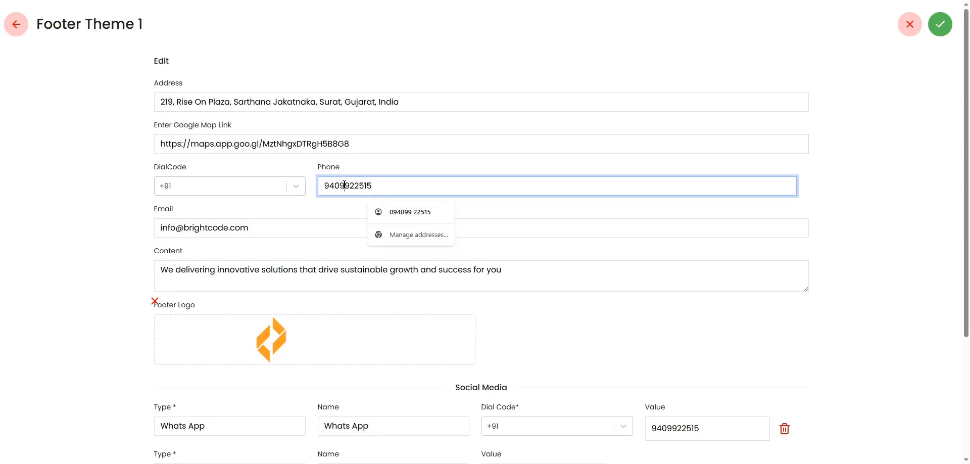
key("ctrl+a")
Examine the footer's email, content, logo and social media fields.
scroll(320, 216, "down", 3)
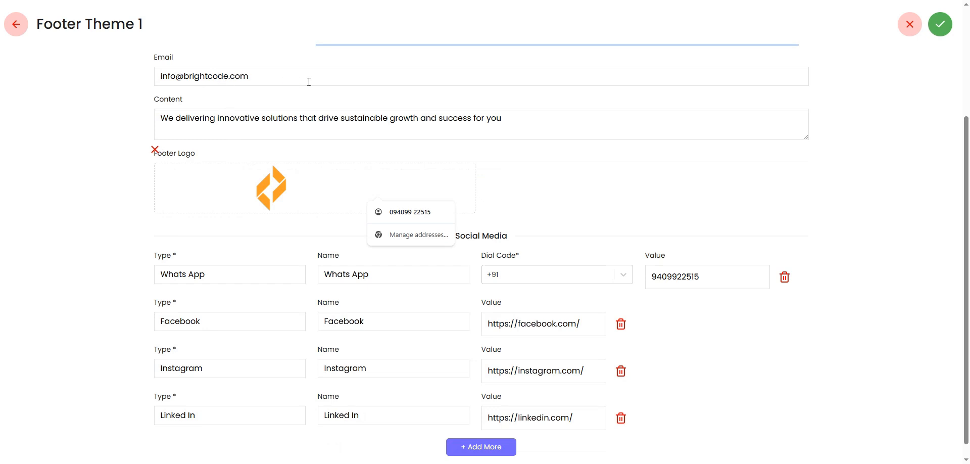
left_click(266, 81)
key("ctrl+a")
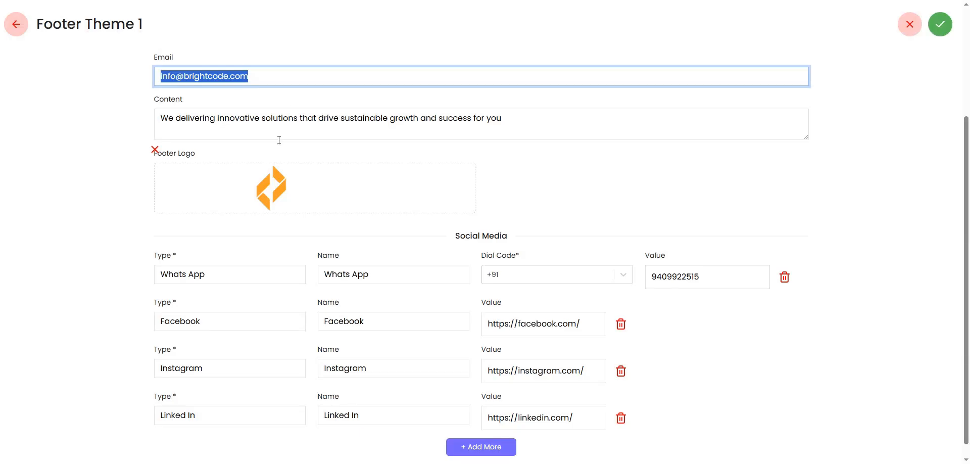
double_click(181, 118)
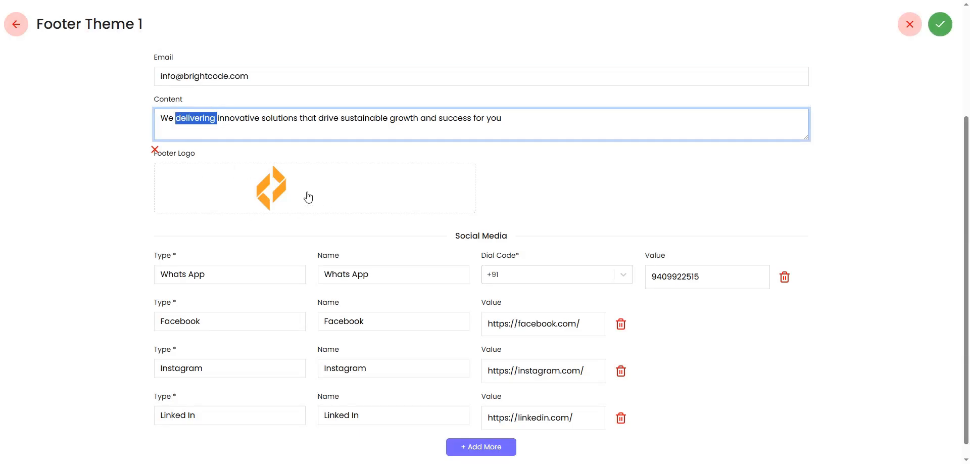
left_click(503, 191)
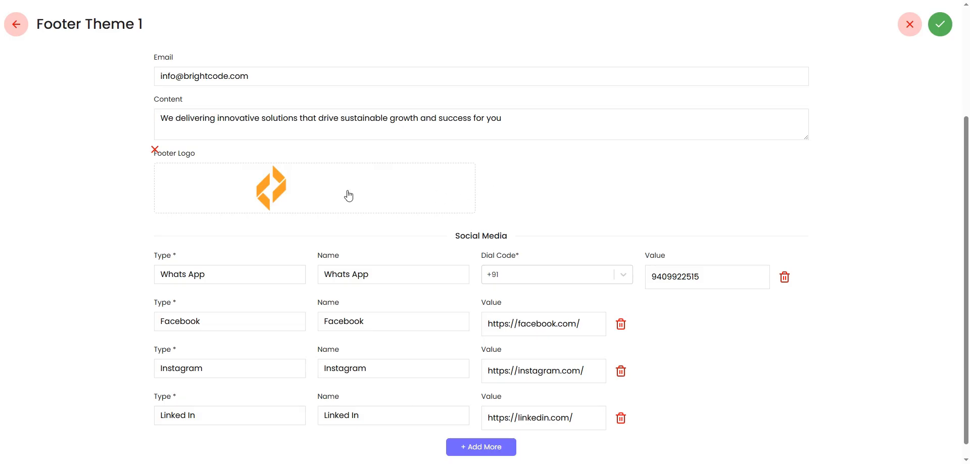
scroll(349, 200, "down", 1)
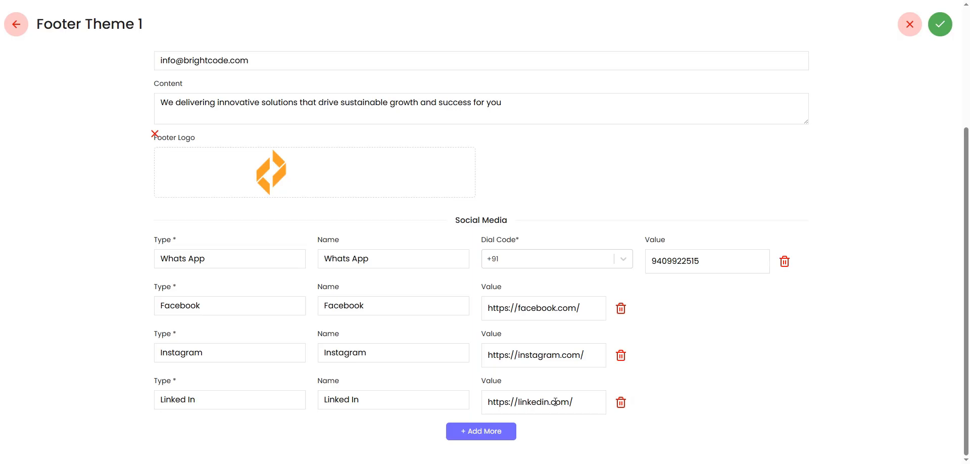
Add another social media entry to Footer 1 with Twitter as its type.
left_click(479, 436)
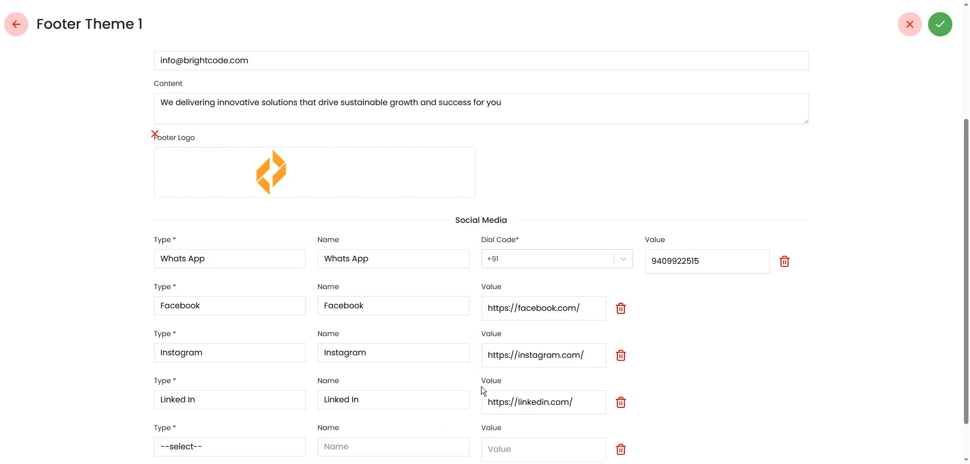
scroll(483, 392, "down", 1)
left_click(195, 402)
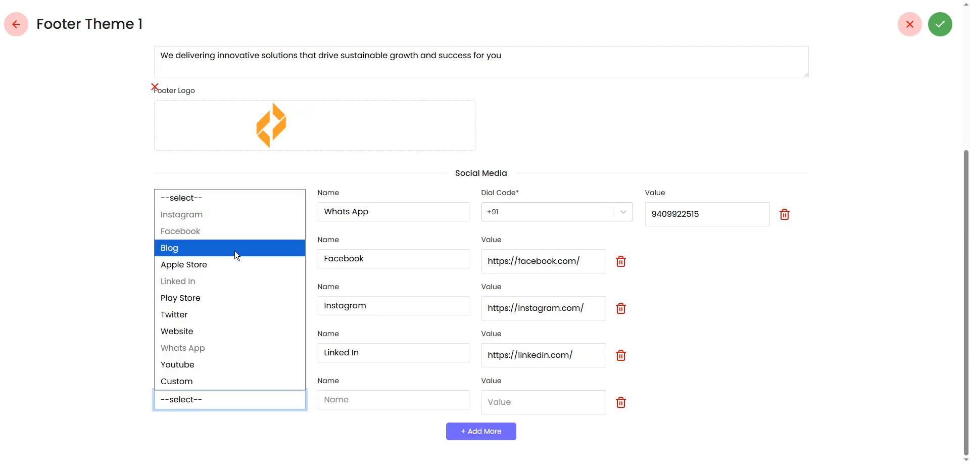
left_click(250, 314)
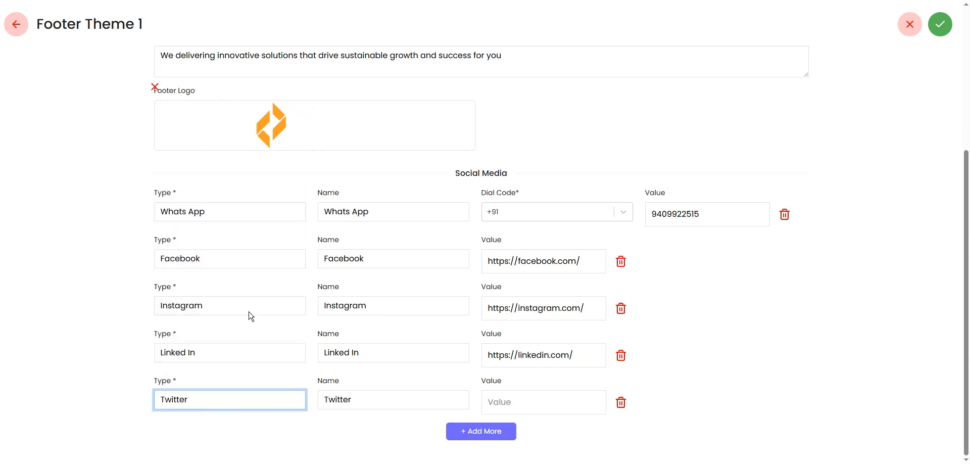
left_click(537, 402)
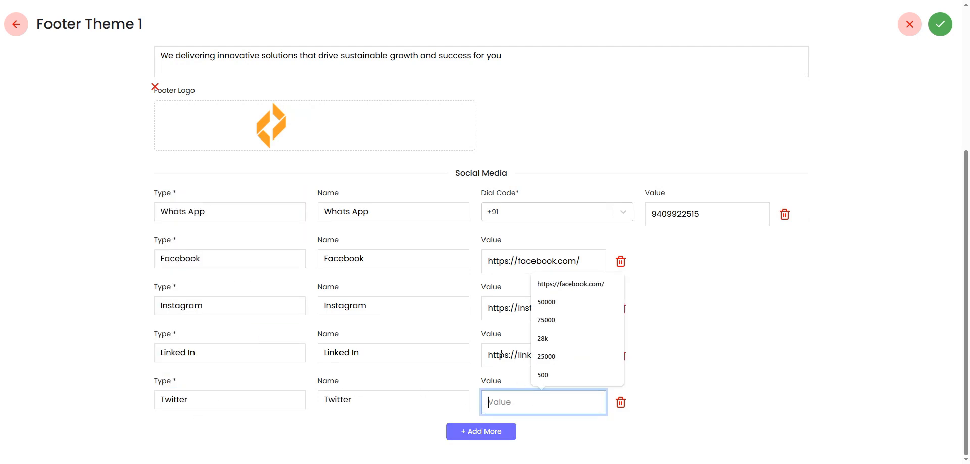
type("htt")
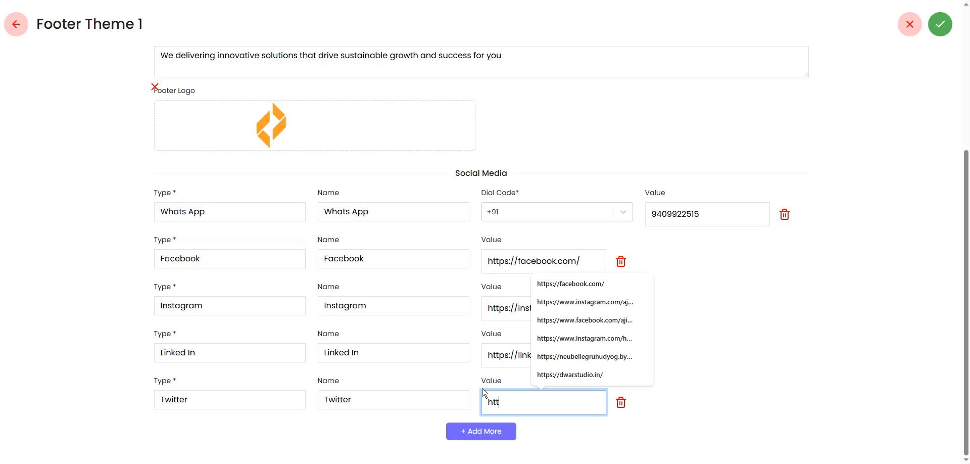
type("ps:.")
key("BackSpace")
key("Escape")
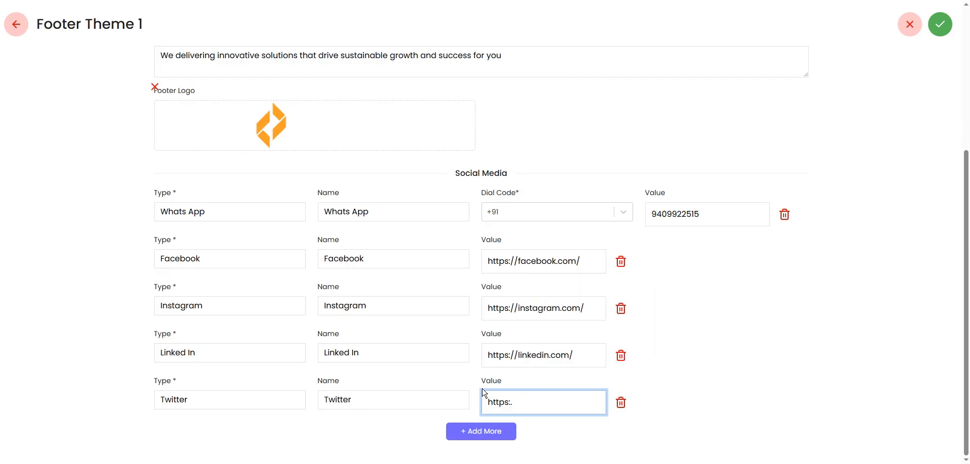
key("BackSpace")
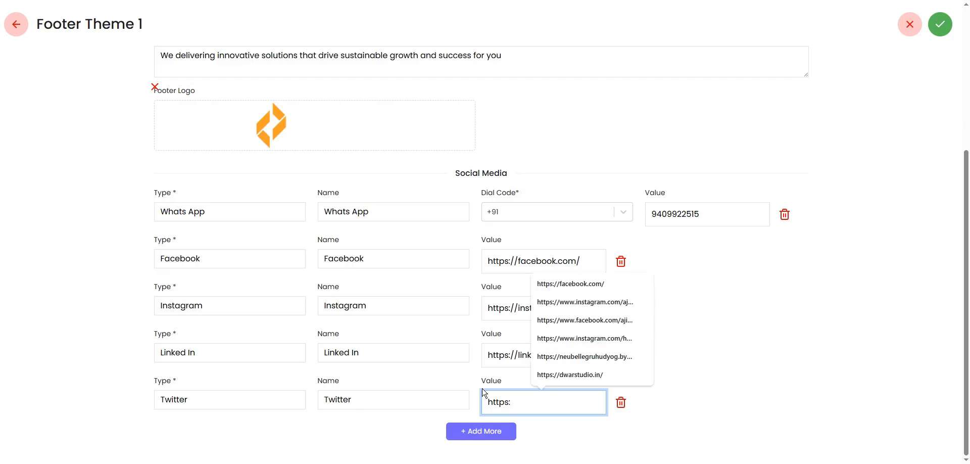
type("//x.com/")
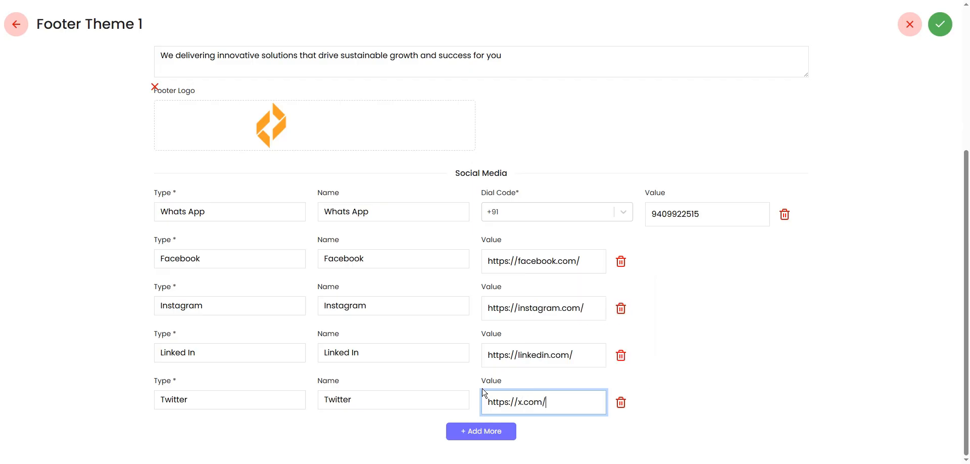
scroll(708, 364, "up", 4)
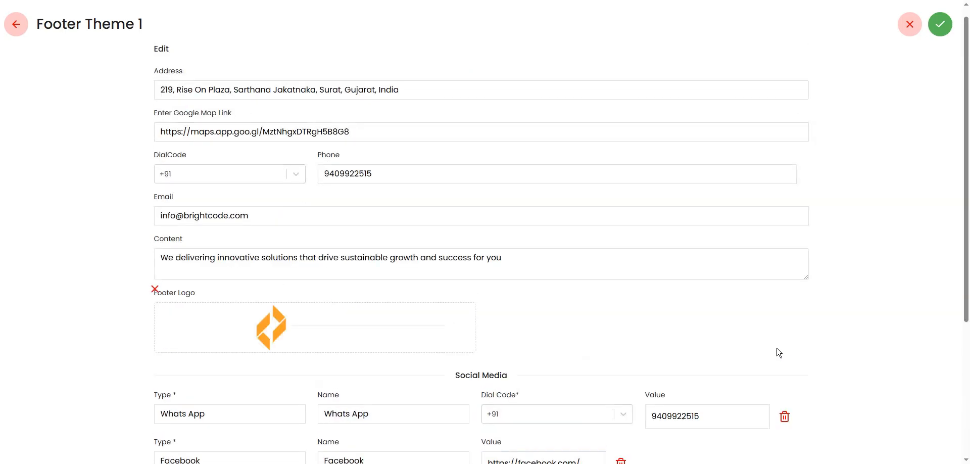
left_click(939, 26)
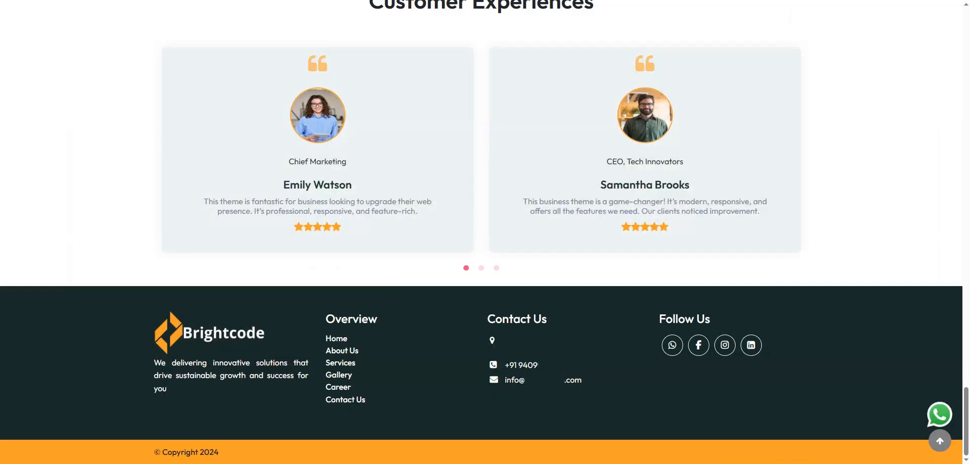
Reload the live website, check the social icons under Follow Us in its footer, and return to the admin section list.
key("F5")
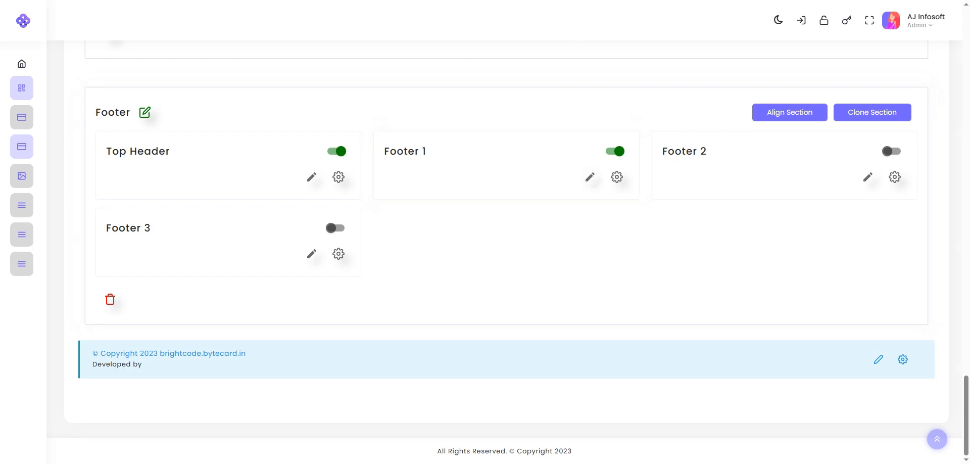
key("ctrl+Tab")
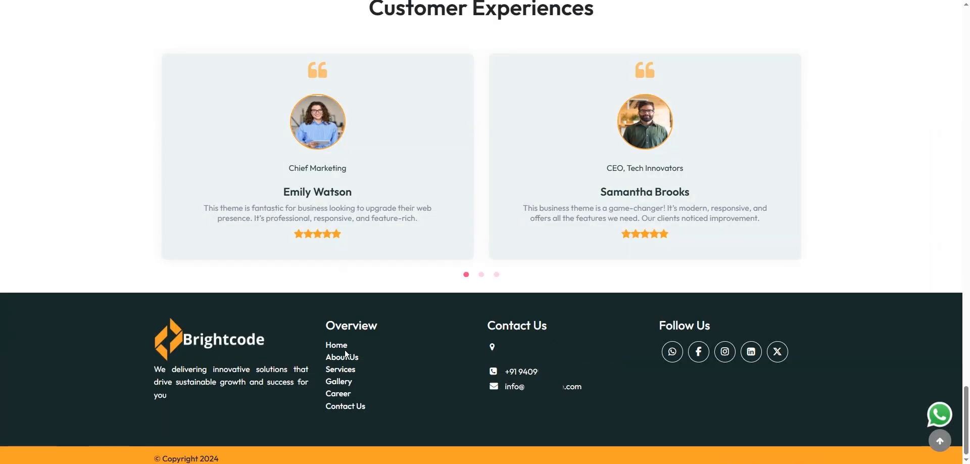
key("ctrl+Tab")
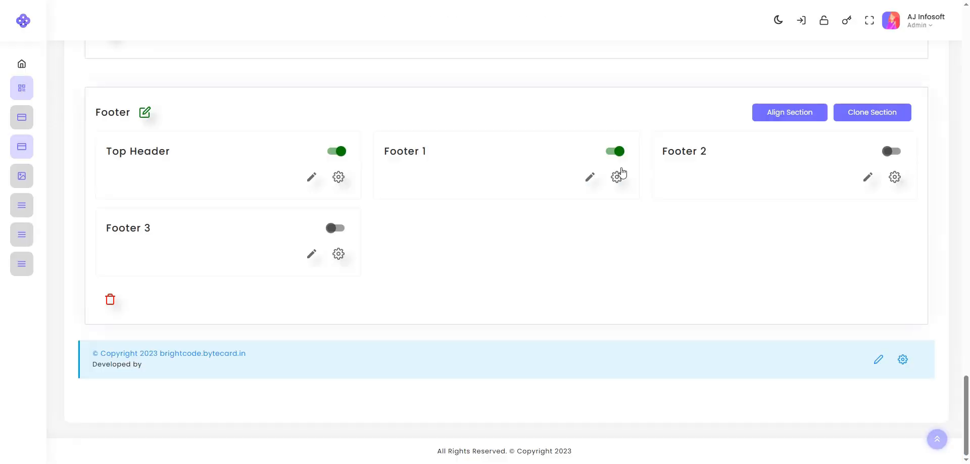
Open the style settings of Footer 1, examine the theme choices and all styling options, and leave without saving.
left_click(617, 177)
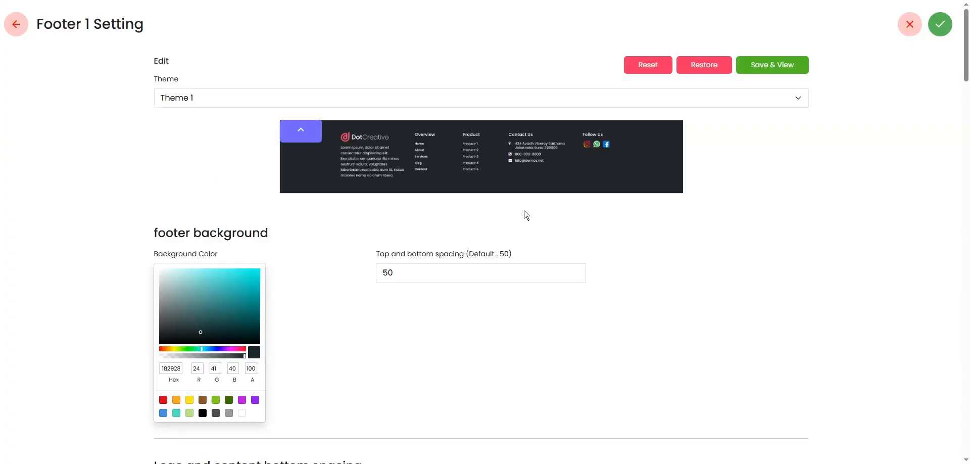
left_click(215, 96)
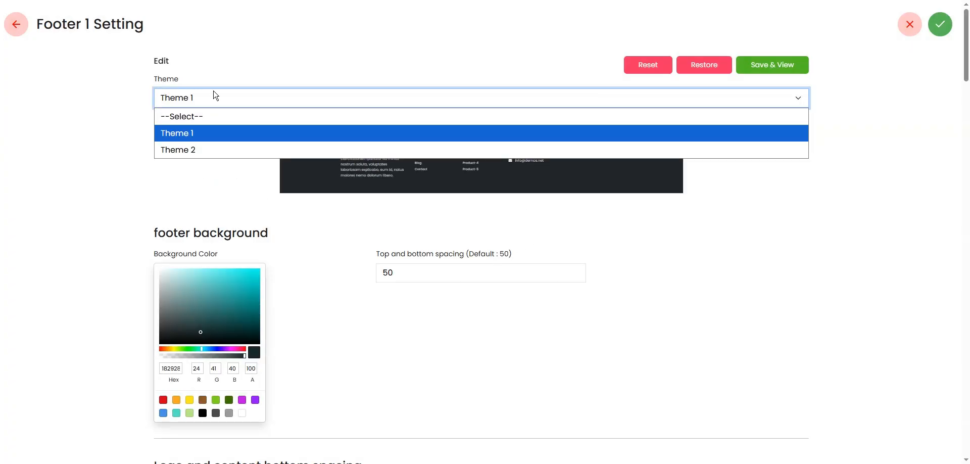
left_click(215, 97)
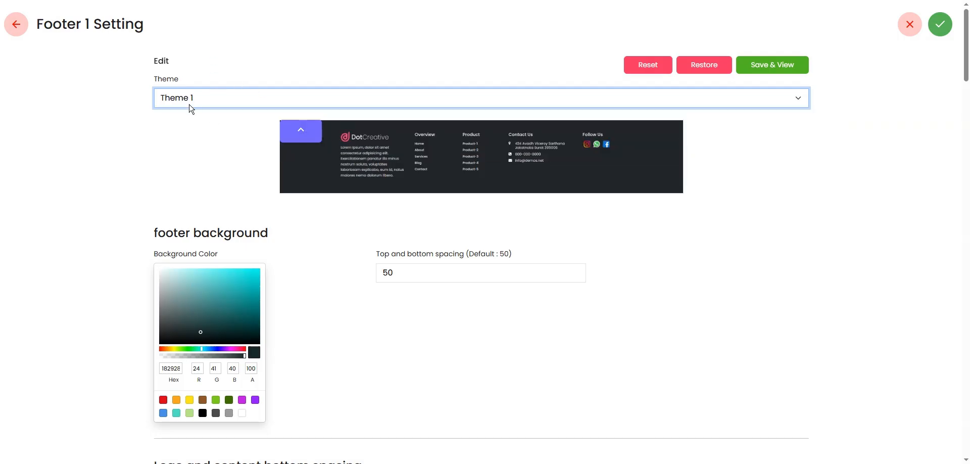
scroll(208, 108, "down", 4)
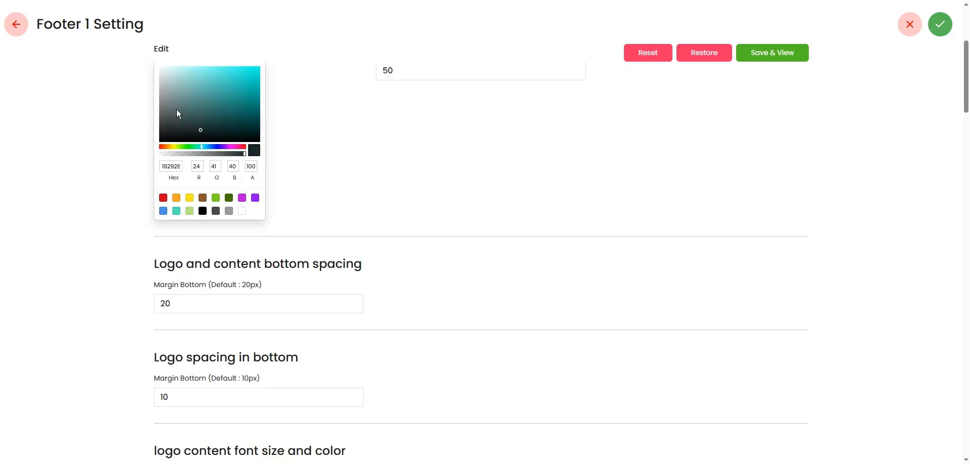
scroll(182, 167, "down", 10)
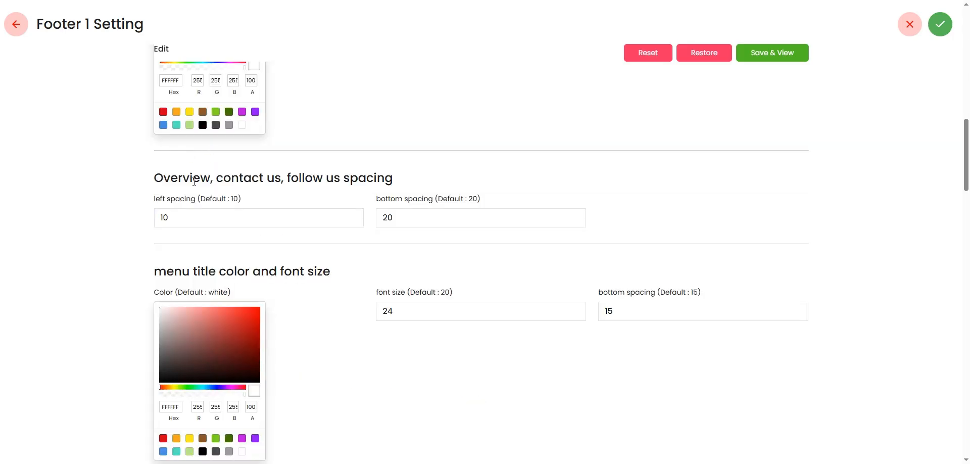
scroll(335, 223, "down", 20)
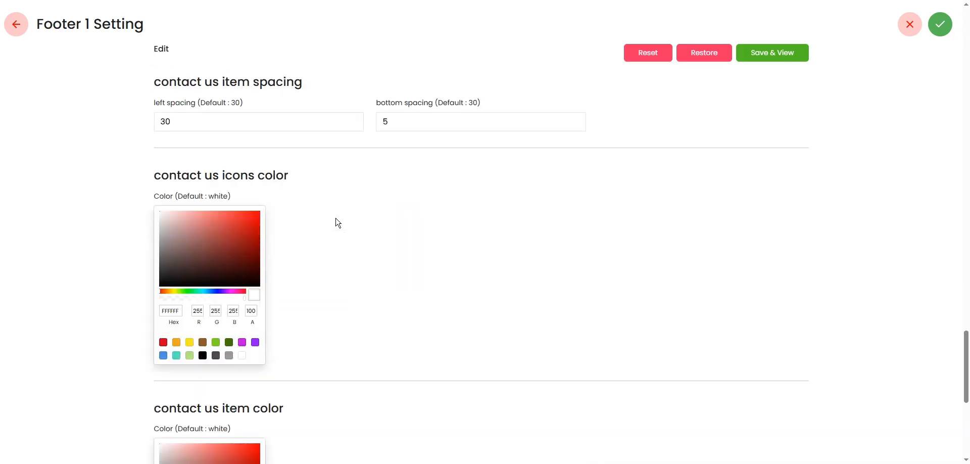
scroll(336, 223, "down", 7)
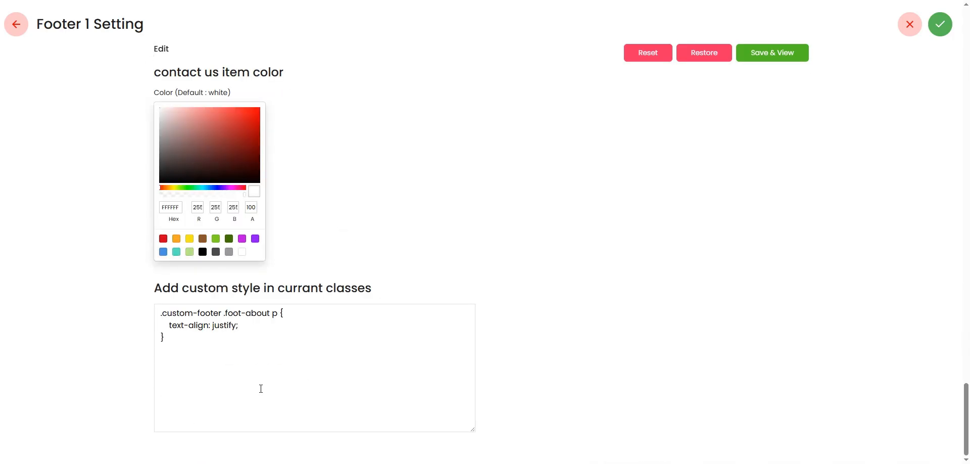
scroll(292, 418, "up", 20)
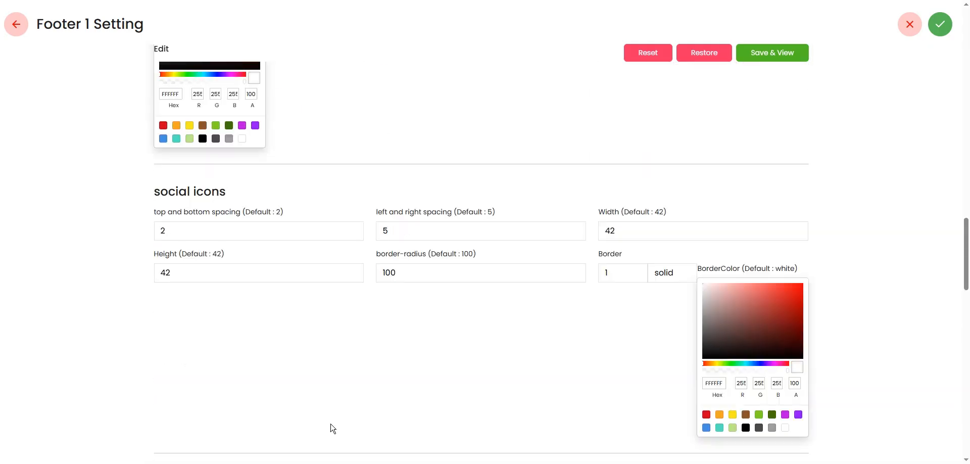
scroll(332, 428, "up", 15)
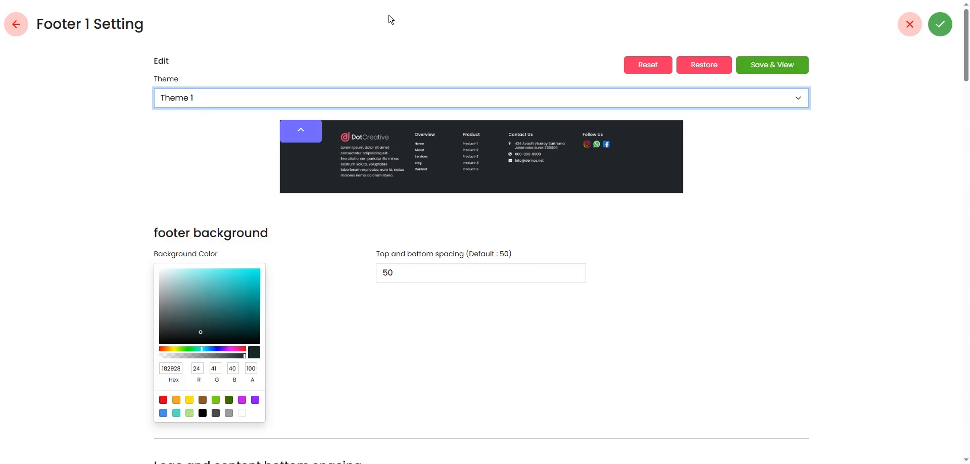
left_click(17, 25)
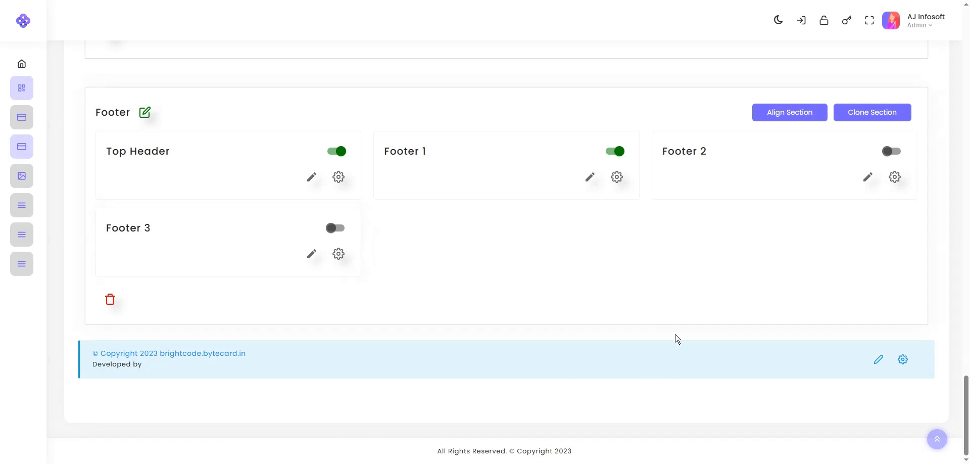
Check the contact details and social icons in the live website's top header, and return to the admin section list.
left_click(618, 152)
left_click(618, 152)
key("ctrl+Tab")
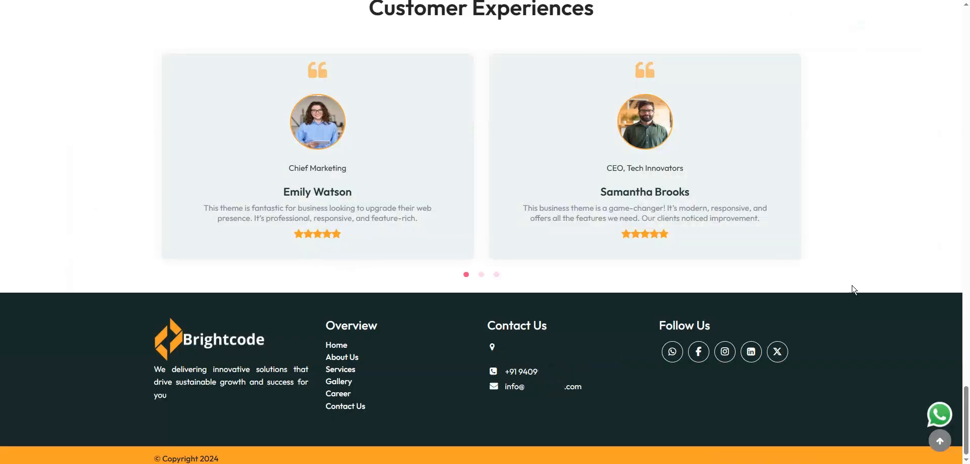
left_click_drag(967, 419, 967, 30)
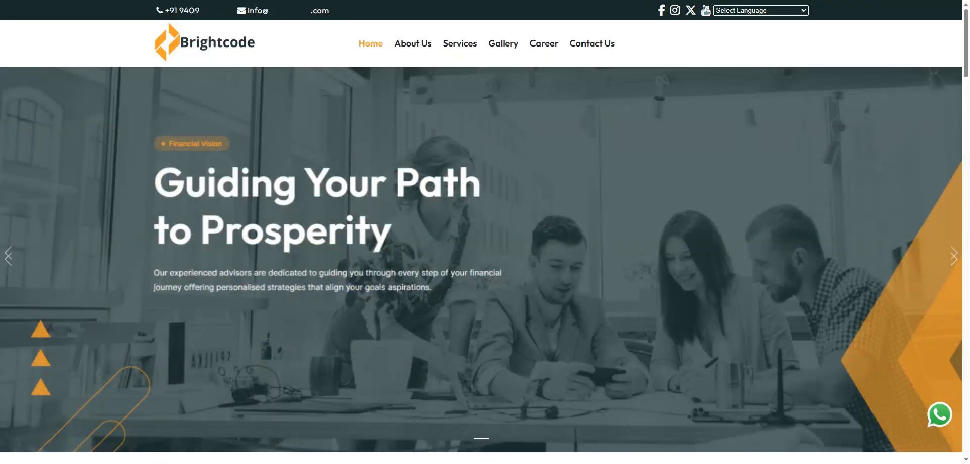
key("ctrl+shift+Tab")
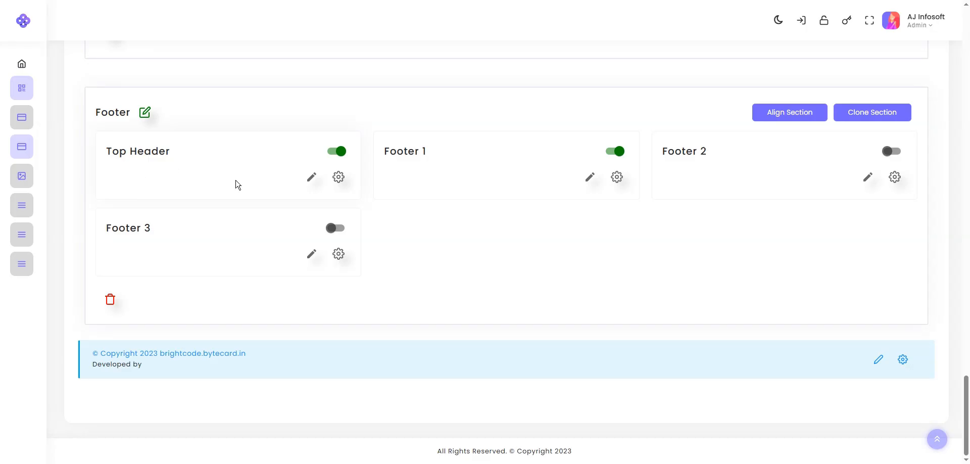
Open the Top Header's details for editing and examine its phone and email fields.
left_click(312, 178)
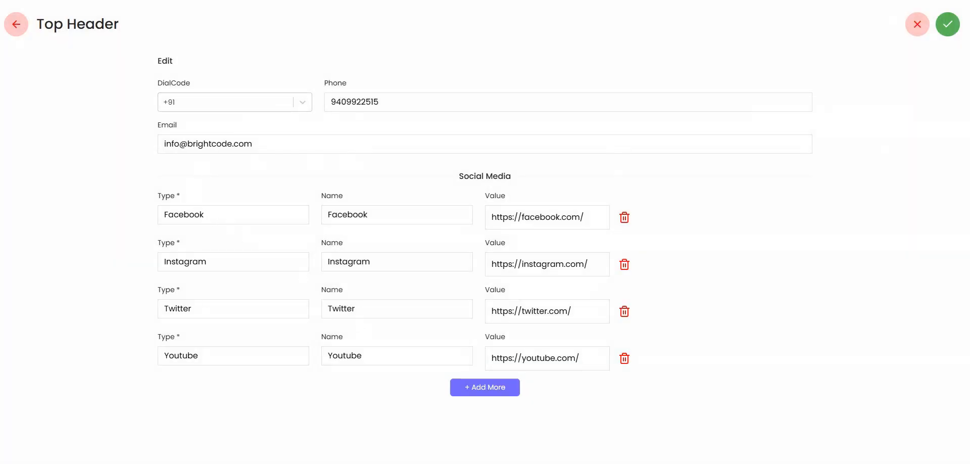
left_click(403, 100)
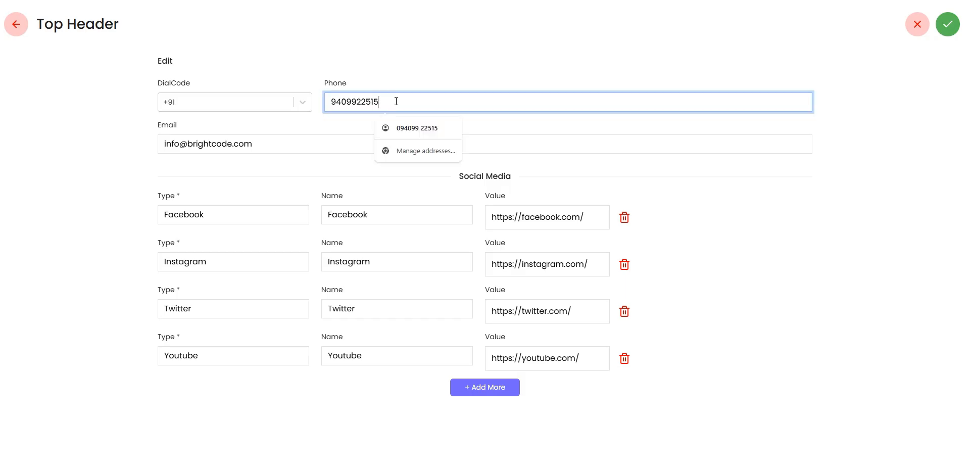
left_click_drag(396, 100, 298, 104)
left_click_drag(278, 141, 147, 145)
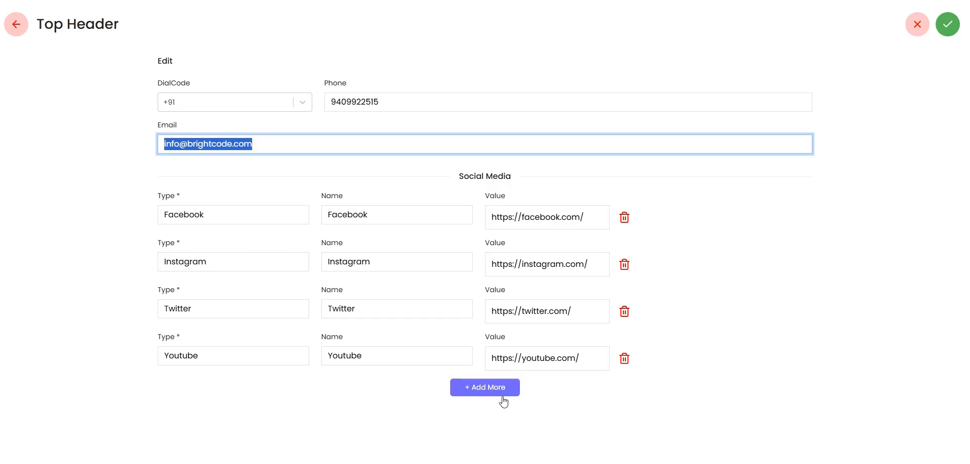
Try adding a social media entry of type Apple Store to the Top Header, and leave without saving.
left_click(481, 389)
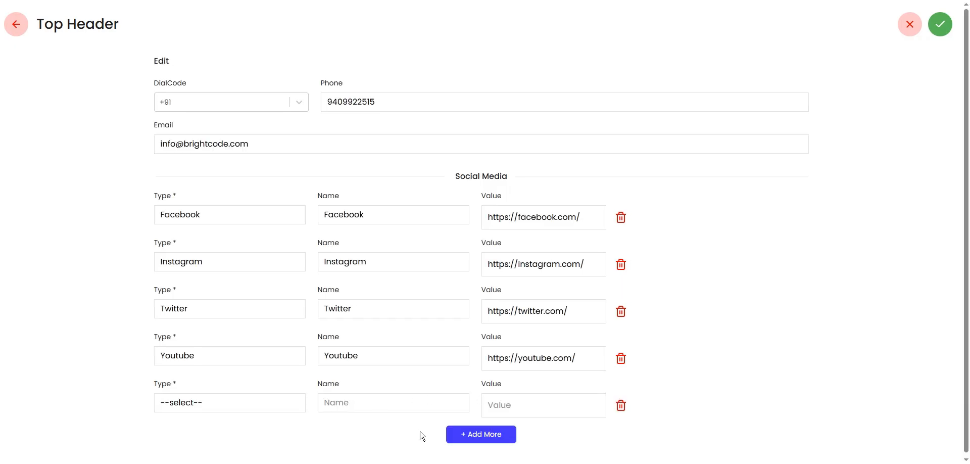
left_click(203, 402)
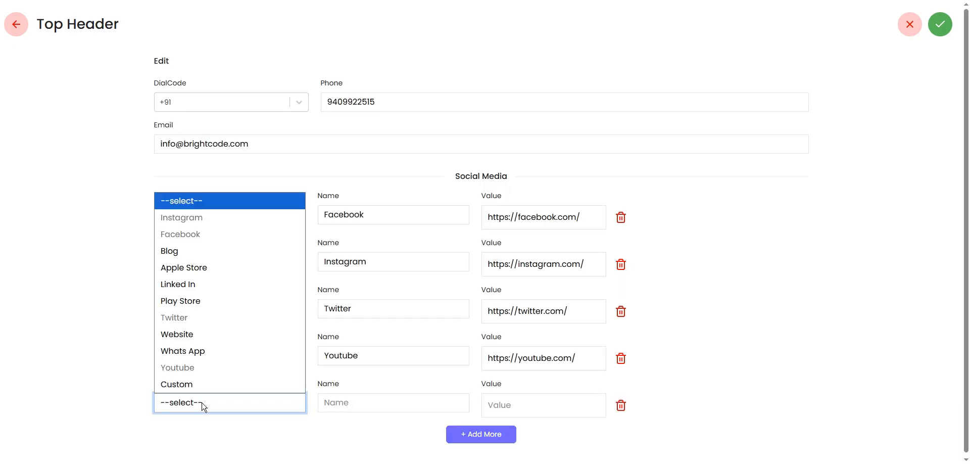
left_click(219, 260)
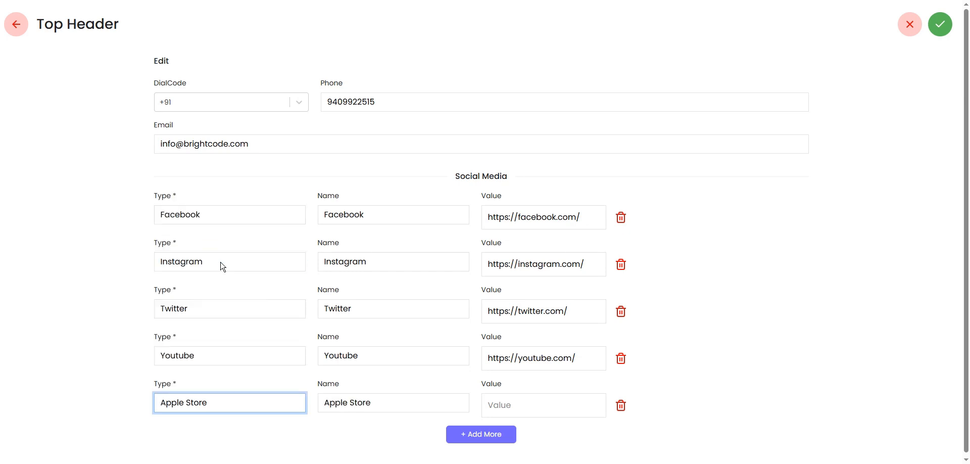
left_click(539, 404)
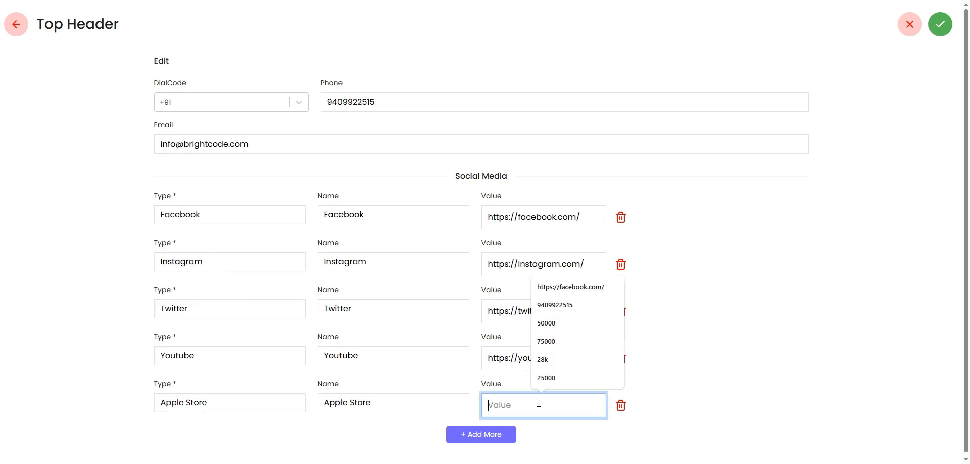
left_click(818, 369)
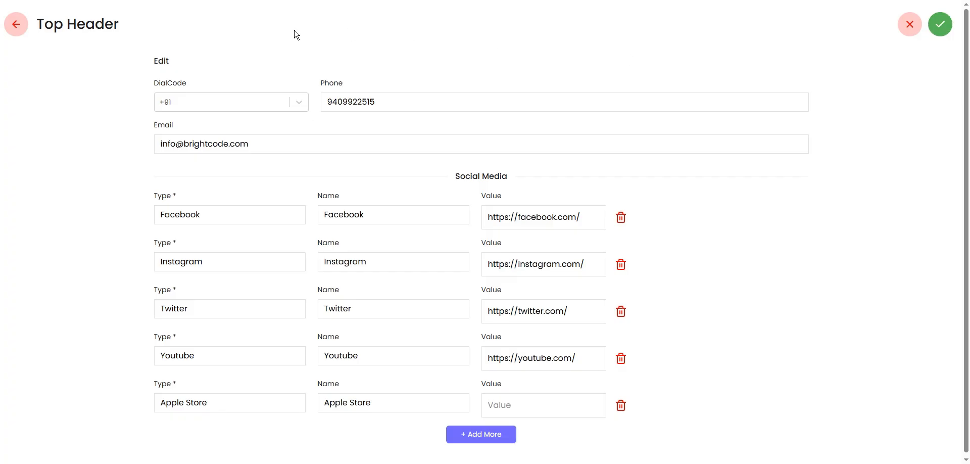
left_click(18, 24)
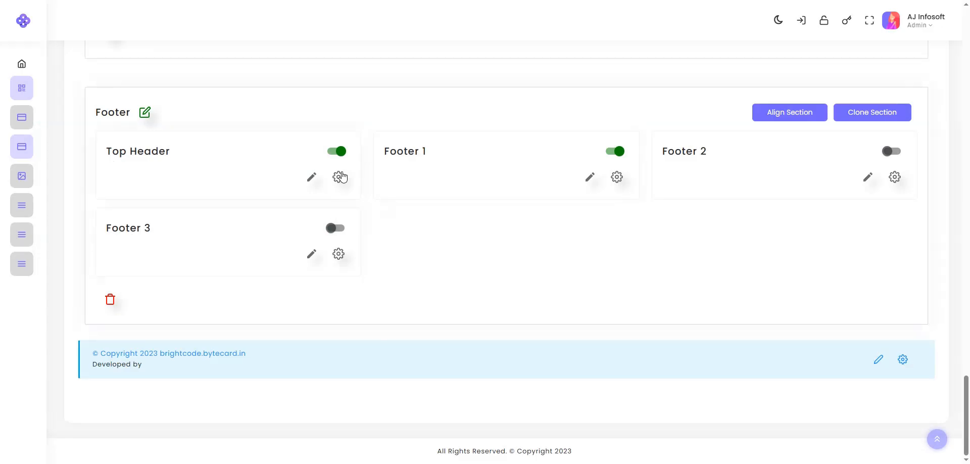
Open the Top Header's style settings, examine the colour, gap, font size and custom style options, and leave without saving.
left_click(335, 179)
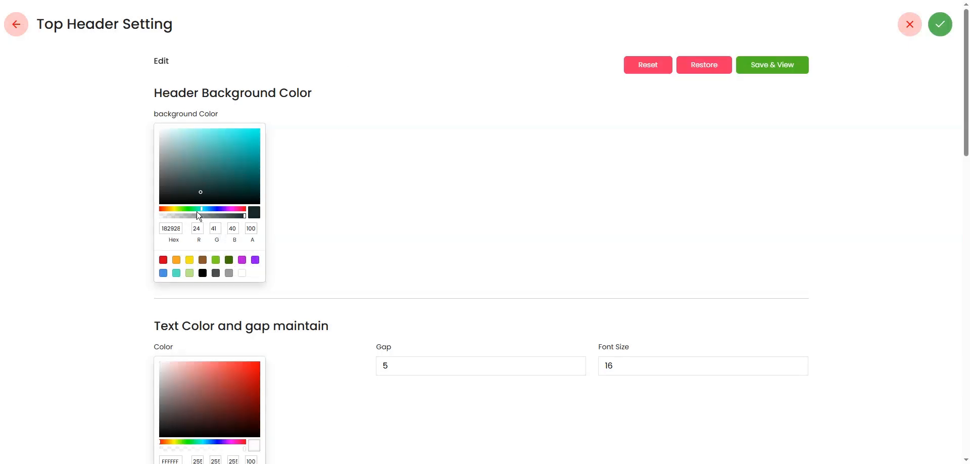
scroll(277, 242, "down", 15)
scroll(486, 290, "down", 3)
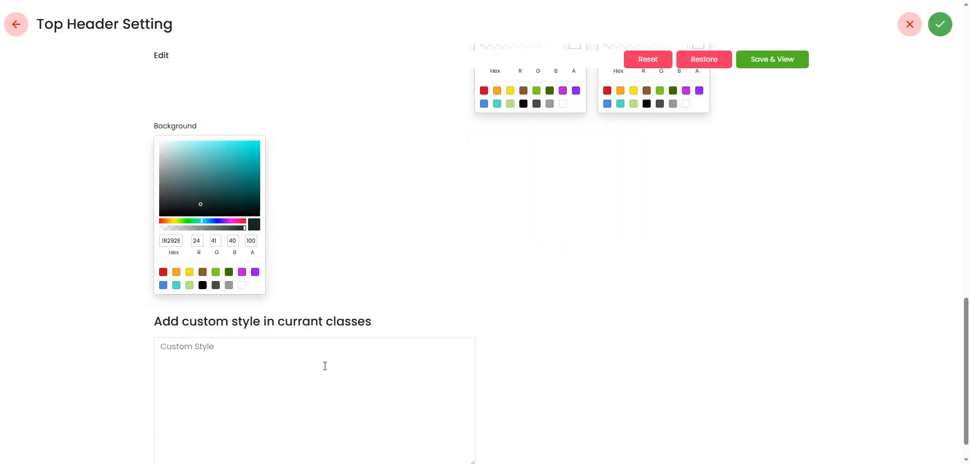
scroll(331, 399, "up", 15)
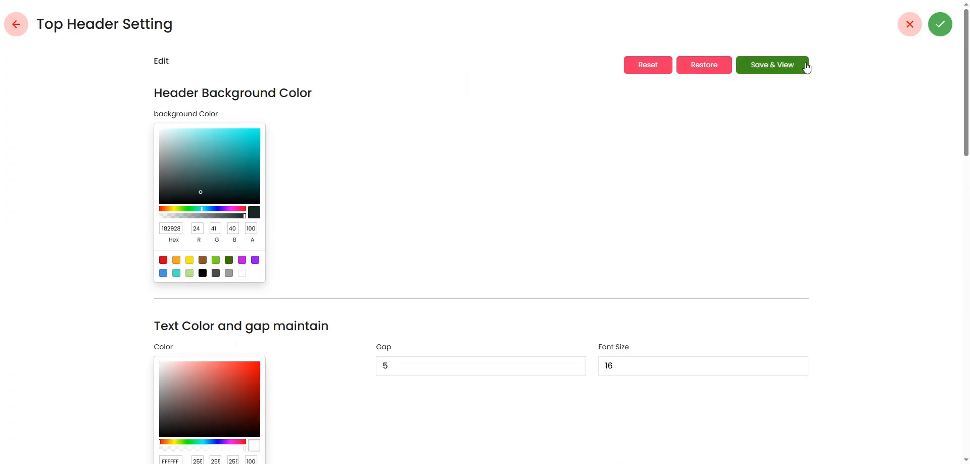
left_click(16, 24)
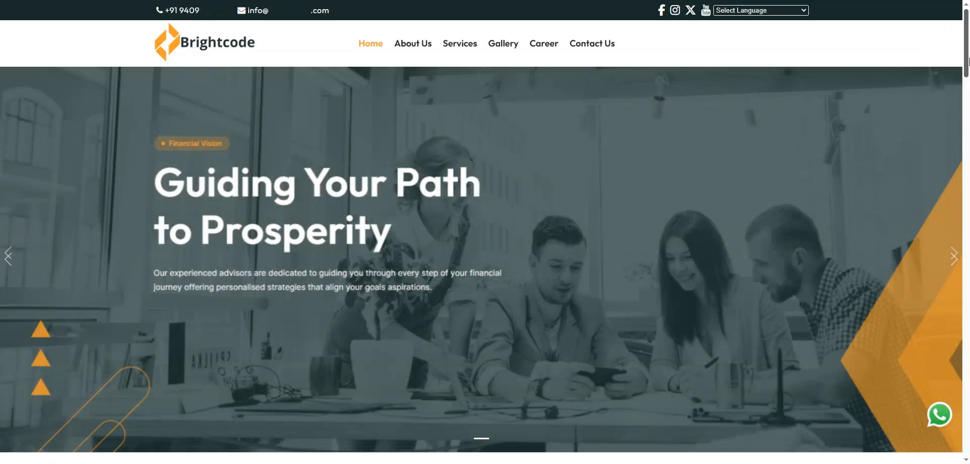
Set the footer bar's Copy Right year to 2025, save it, and reload the live website.
scroll(485, 232, "down", 15)
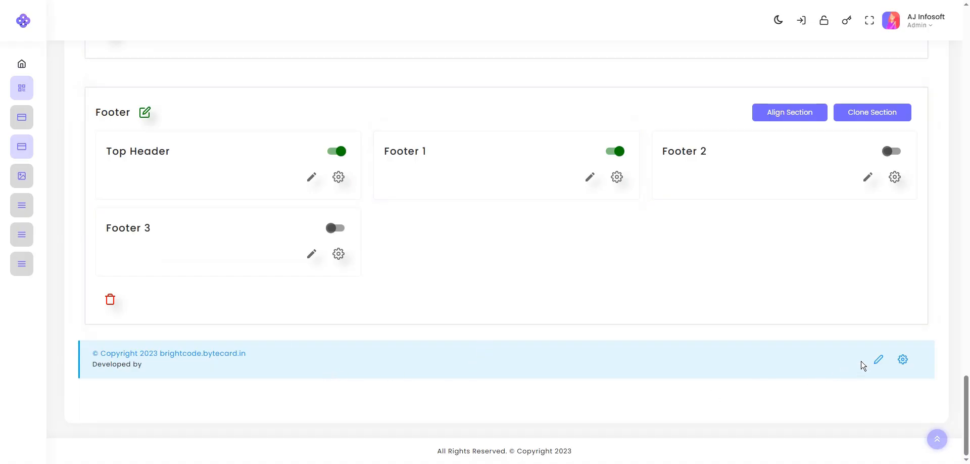
left_click(879, 360)
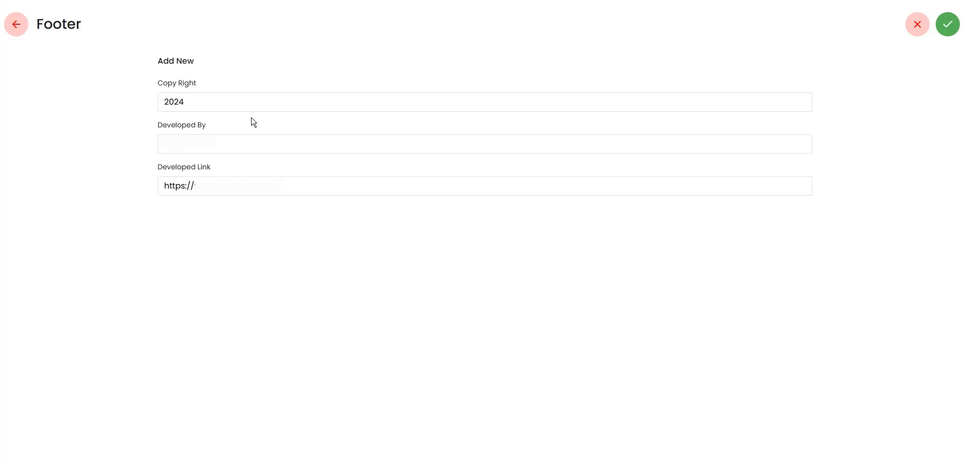
left_click_drag(231, 95, 156, 103)
type("2025")
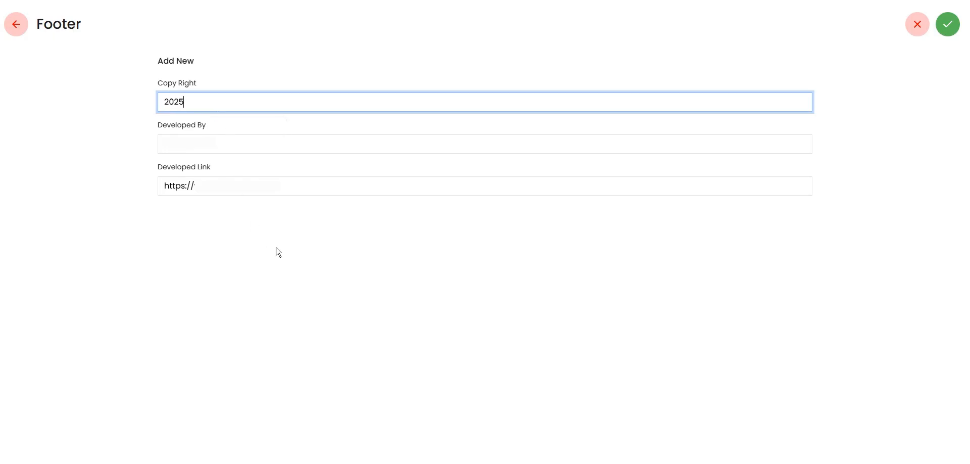
left_click(287, 278)
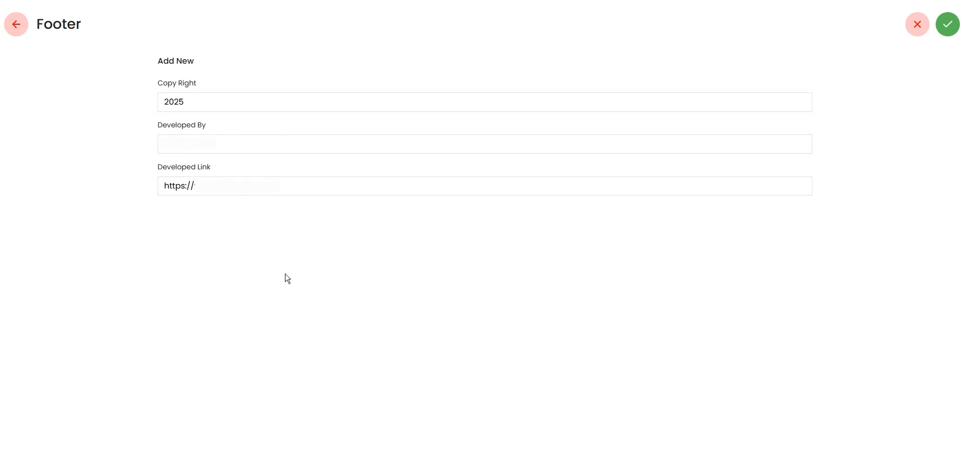
left_click_drag(230, 148, 83, 167)
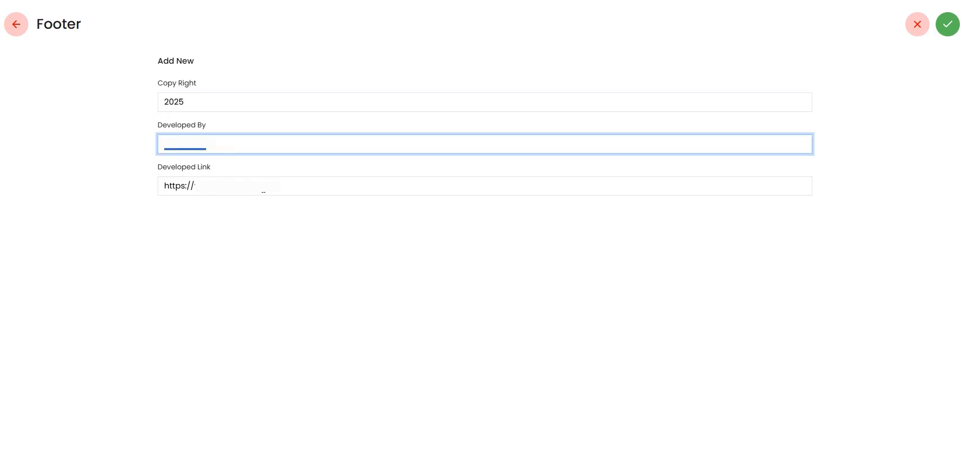
left_click(947, 23)
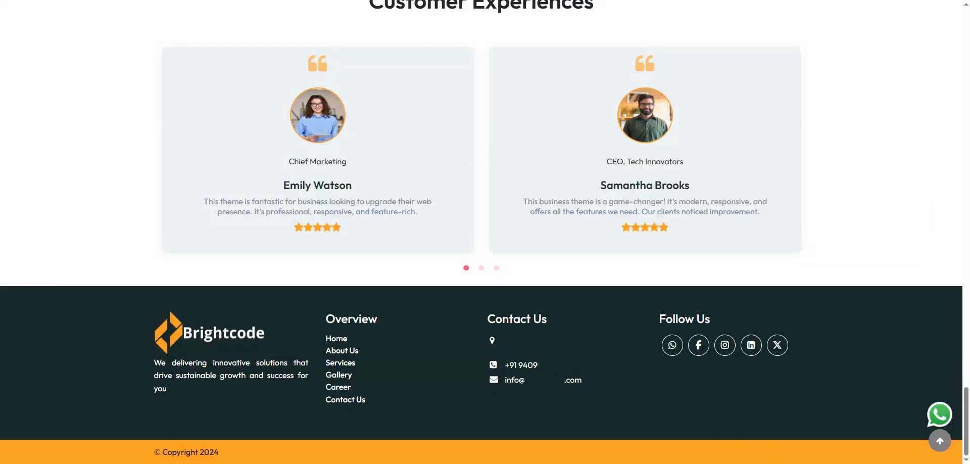
key("F5")
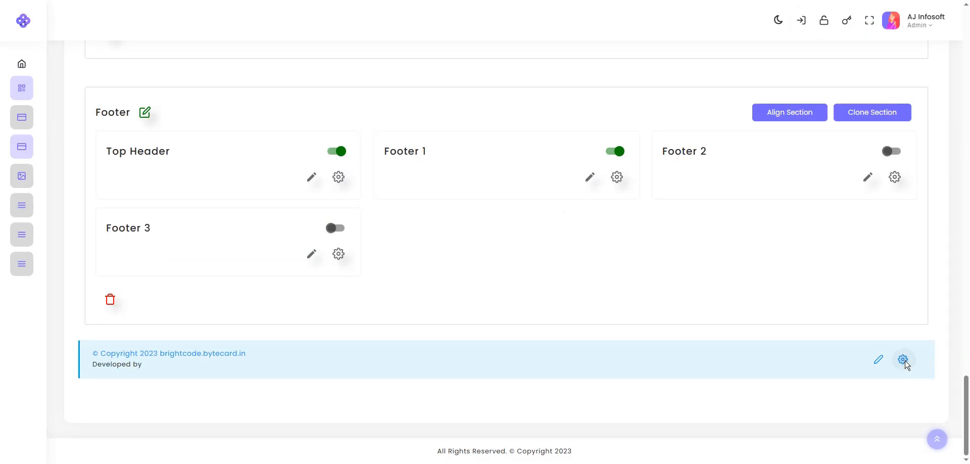
Open the copyright bar's style settings, examine its background, spacing, text colour and custom style options, and leave without saving.
left_click(903, 360)
scroll(367, 146, "down", 3)
scroll(367, 146, "down", 7)
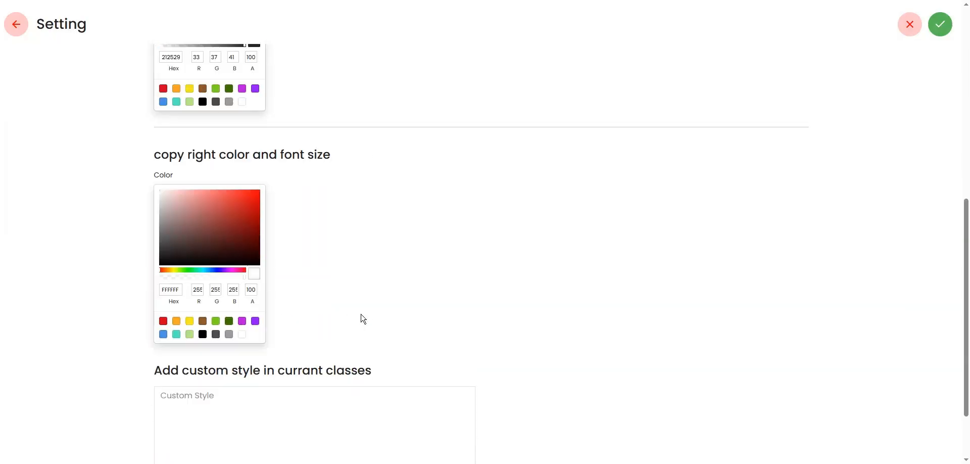
scroll(366, 308, "up", 10)
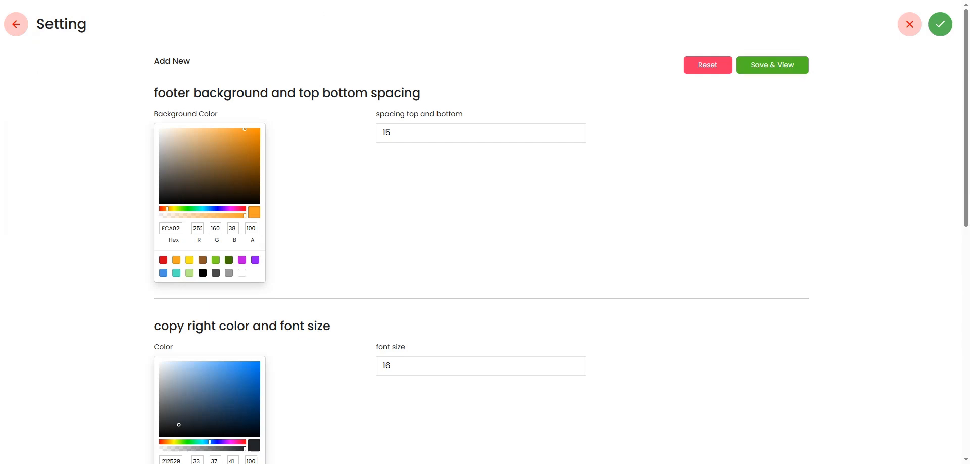
left_click(20, 28)
Look through the Home page's section list from Portfolio down to the SEO section.
scroll(357, 315, "up", 10)
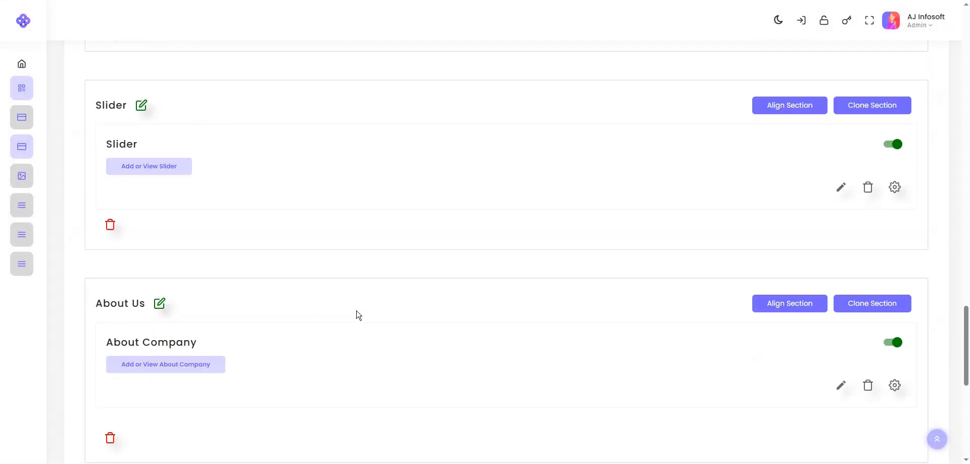
scroll(357, 314, "up", 20)
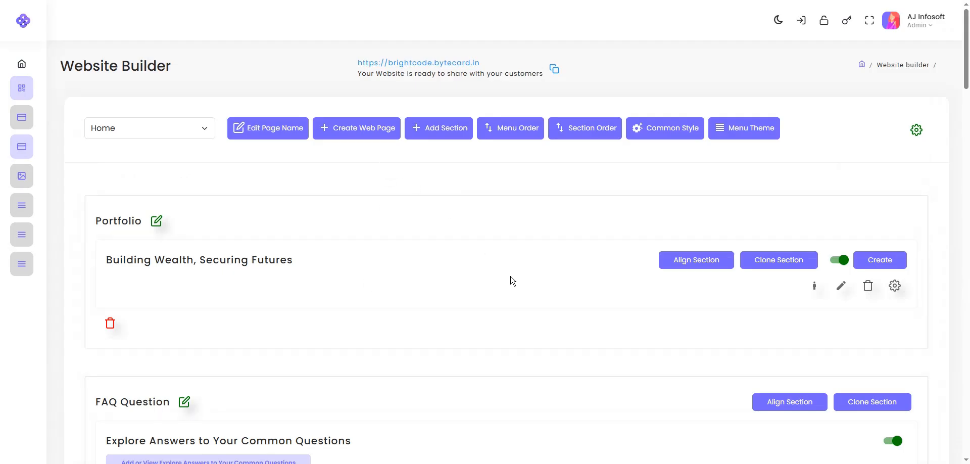
scroll(592, 199, "down", 5)
scroll(612, 149, "up", 3)
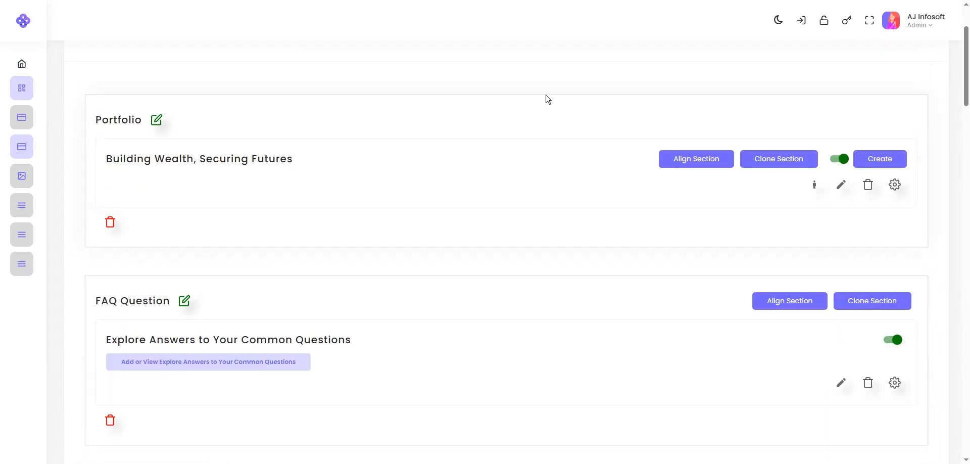
scroll(627, 192, "down", 1)
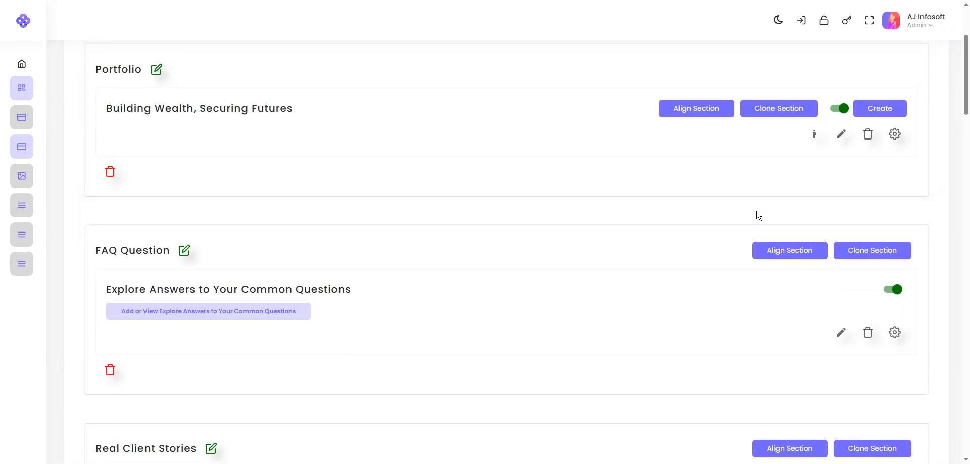
scroll(547, 138, "down", 5)
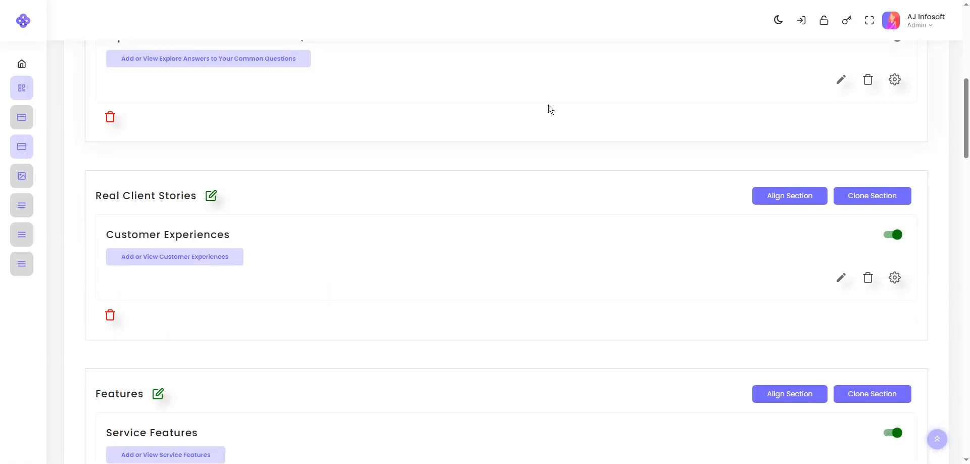
scroll(232, 223, "down", 10)
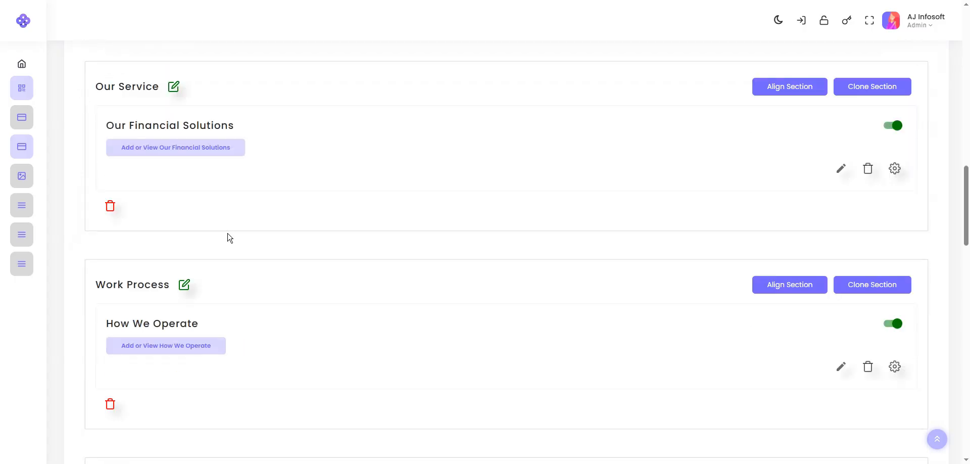
scroll(227, 236, "down", 7)
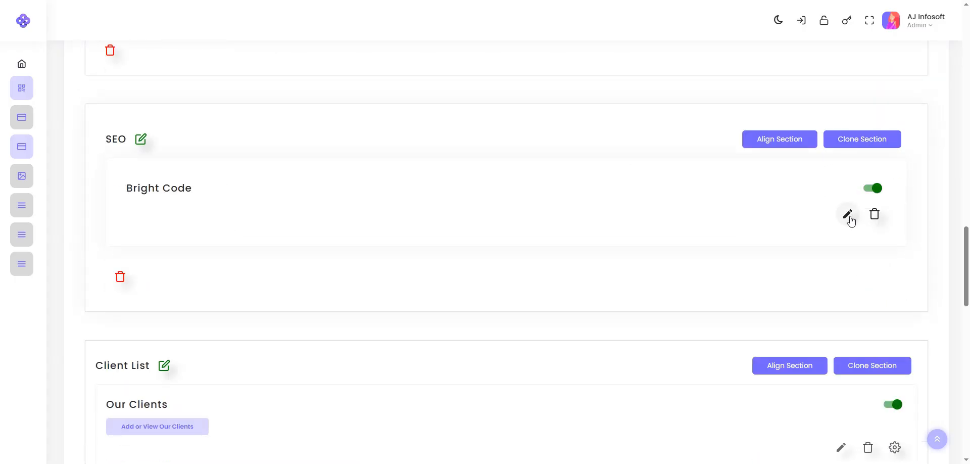
Open the SEO section's Bright Code entry for editing and examine its description, header, Og Tags and body fields.
left_click(848, 214)
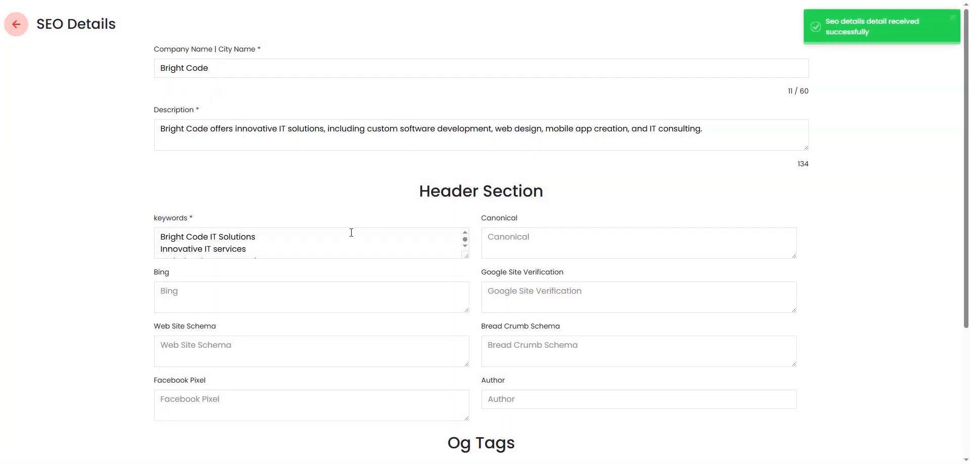
scroll(480, 225, "down", 4)
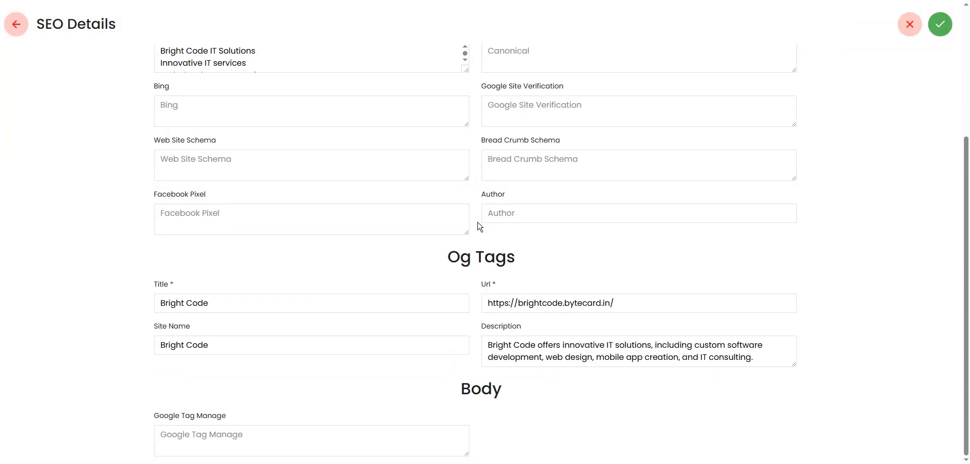
scroll(317, 307, "up", 4)
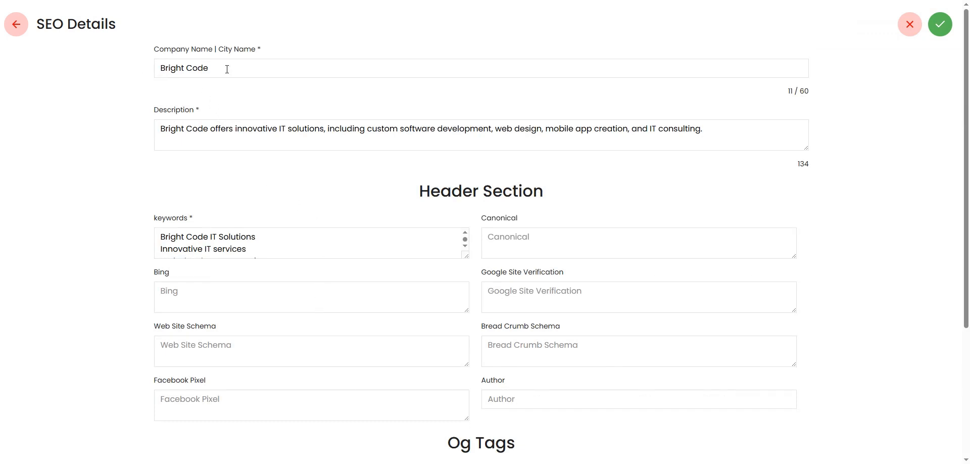
Examine the SEO entry's company name, description, keywords, Og Tags and body fields, and leave without saving.
left_click_drag(227, 69, 103, 85)
left_click(195, 129)
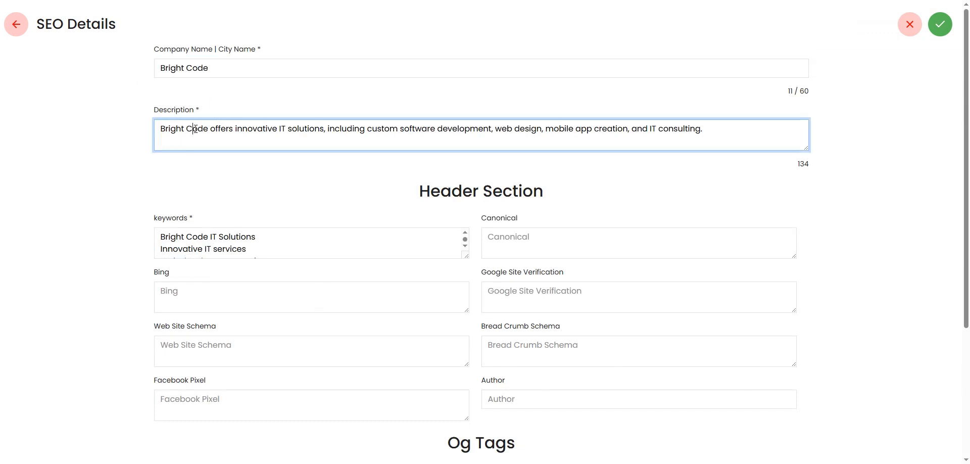
left_click(209, 239)
scroll(266, 254, "down", 5)
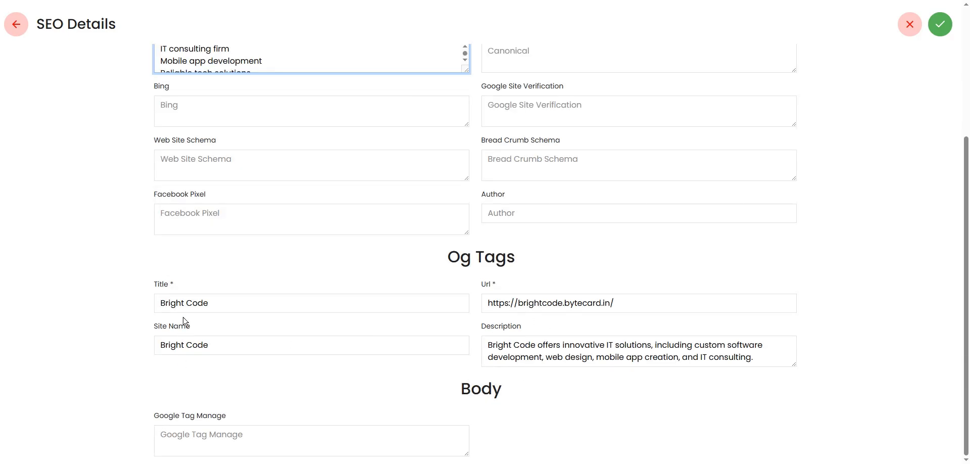
scroll(323, 338, "up", 5)
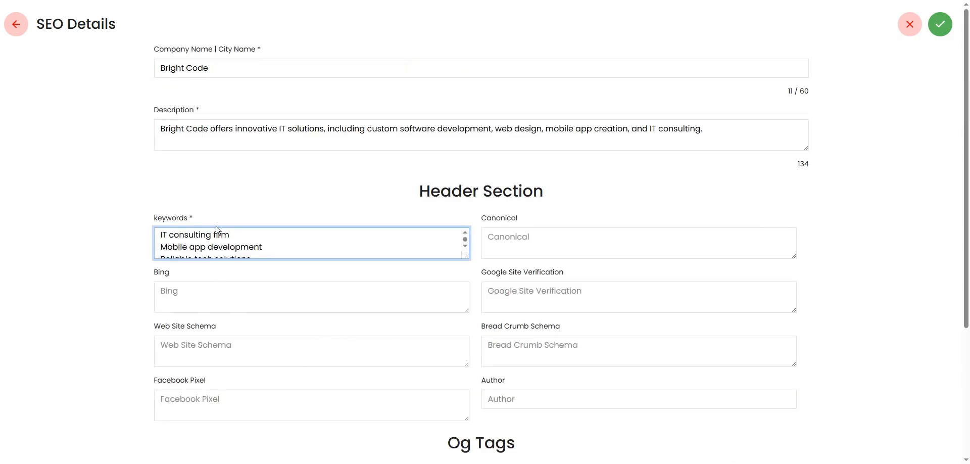
scroll(218, 229, "down", 5)
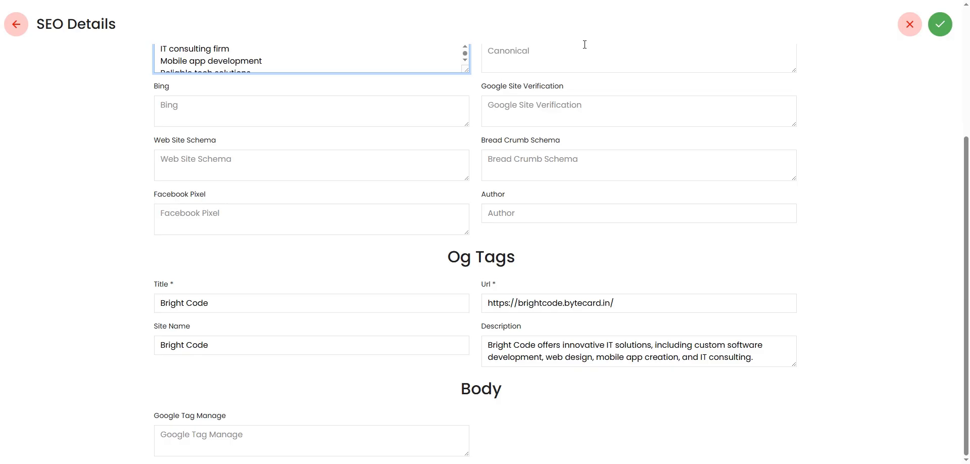
scroll(526, 201, "up", 4)
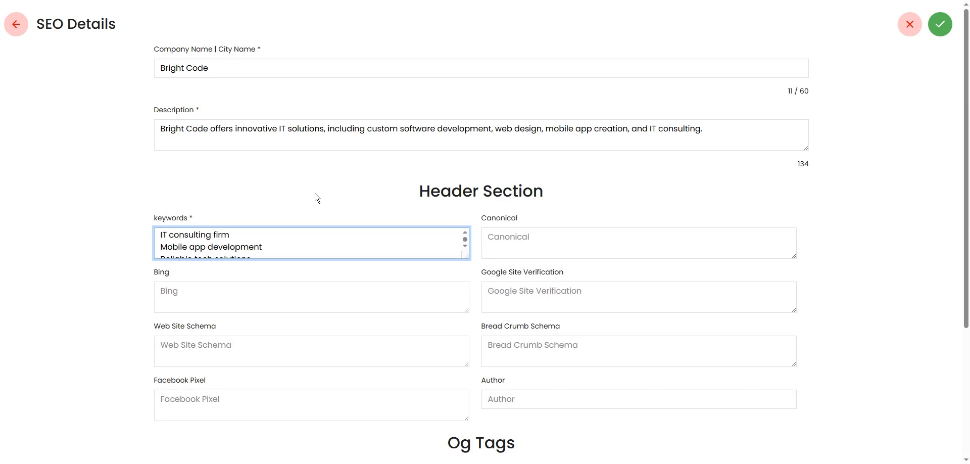
left_click(16, 25)
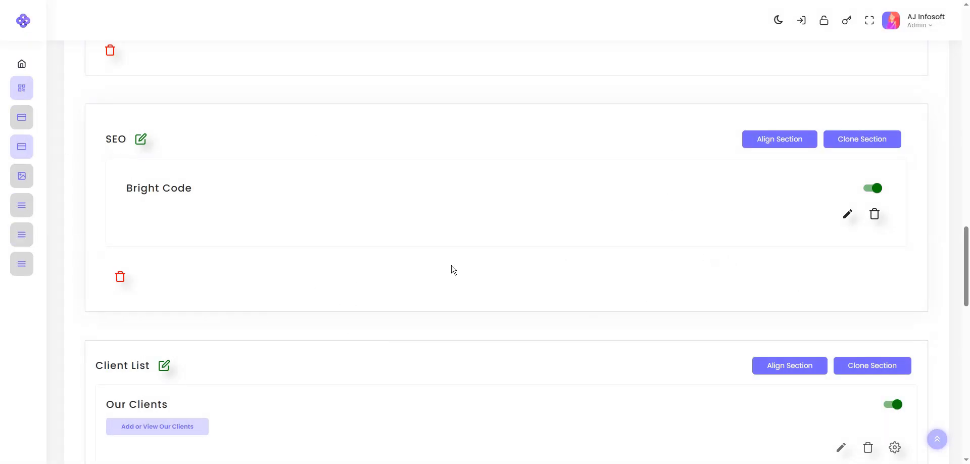
Look through the live website's Home page from testimonials up to the header, and open its Services page to view the service cards.
scroll(425, 282, "up", 4)
scroll(692, 387, "up", 2)
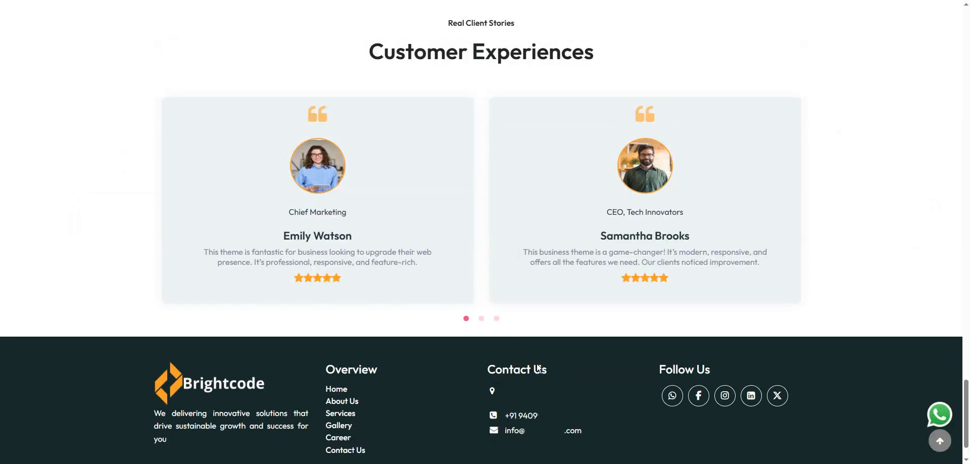
scroll(535, 375, "up", 20)
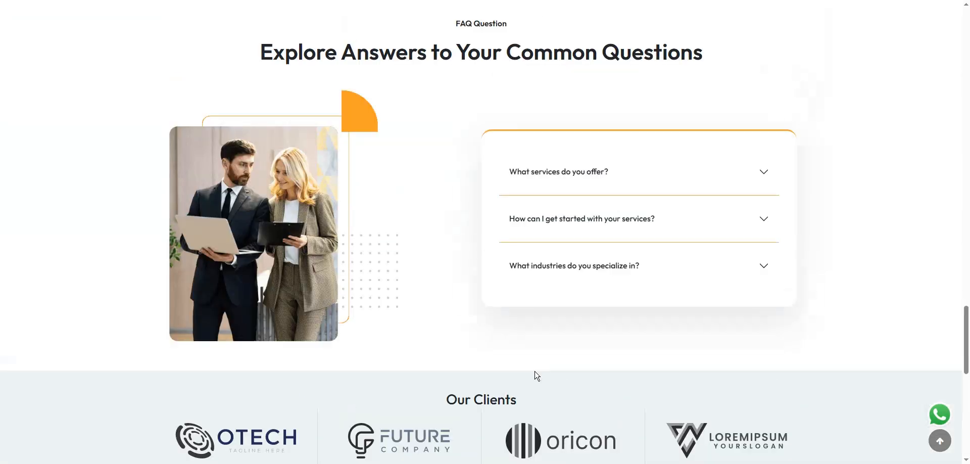
scroll(537, 377, "up", 10)
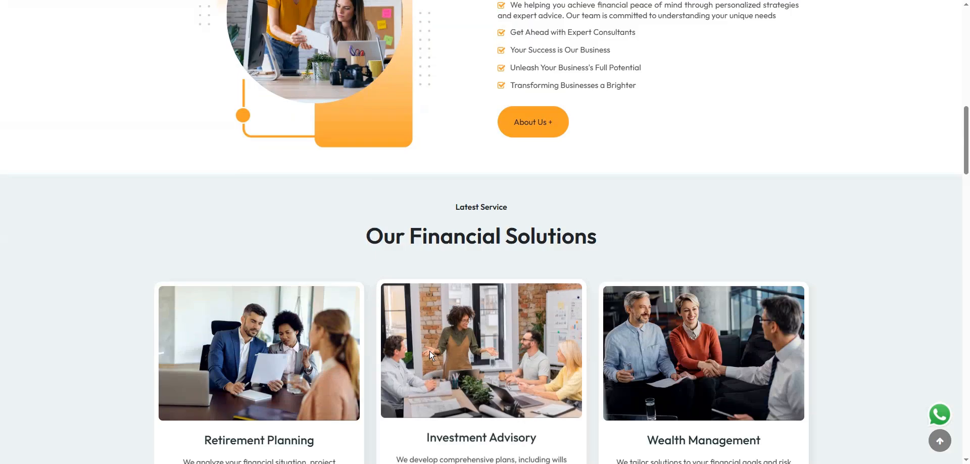
scroll(581, 384, "up", 5)
scroll(582, 384, "up", 8)
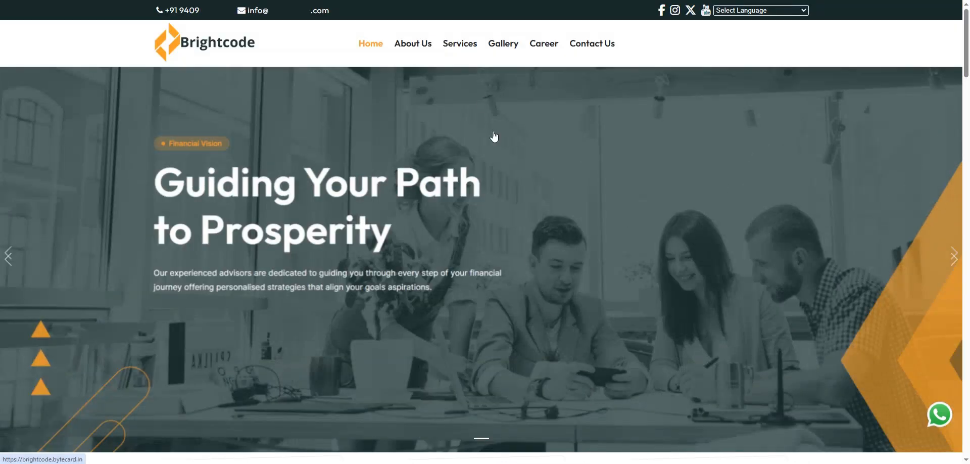
left_click(457, 38)
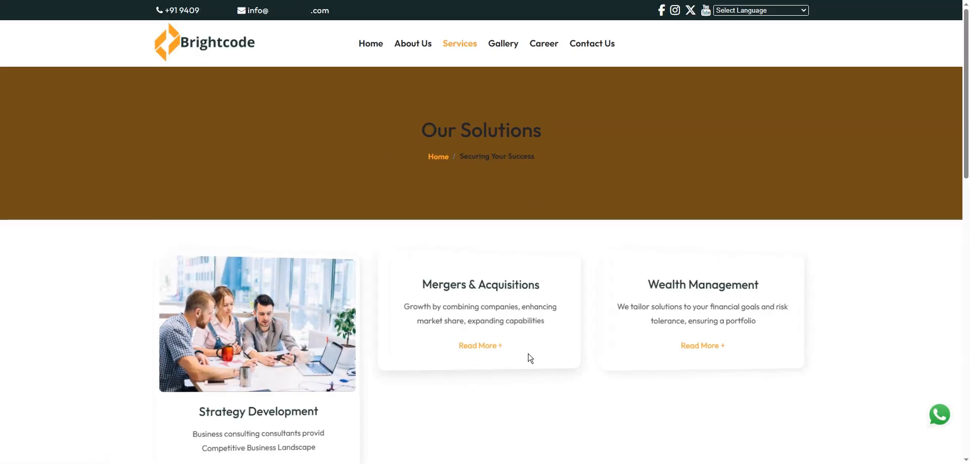
scroll(535, 220, "down", 3)
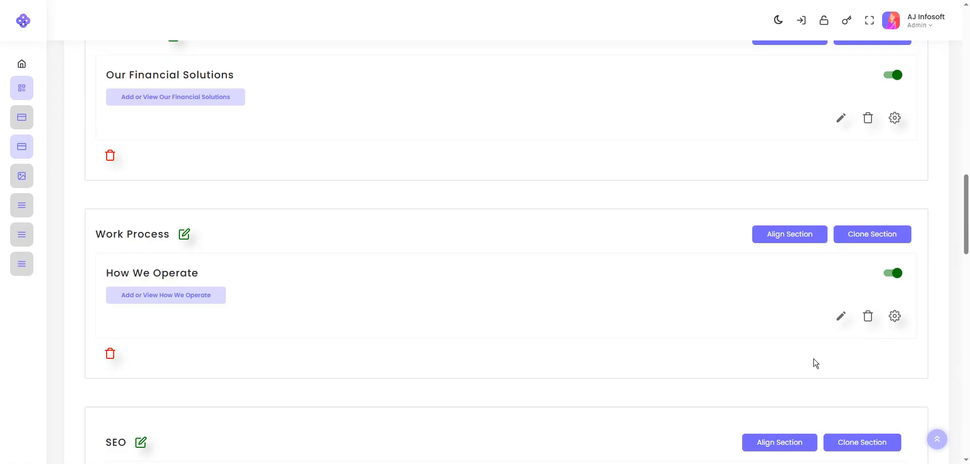
Clone the Home page's Work Process section to the WebPage1 page.
left_click(876, 236)
left_click(480, 72)
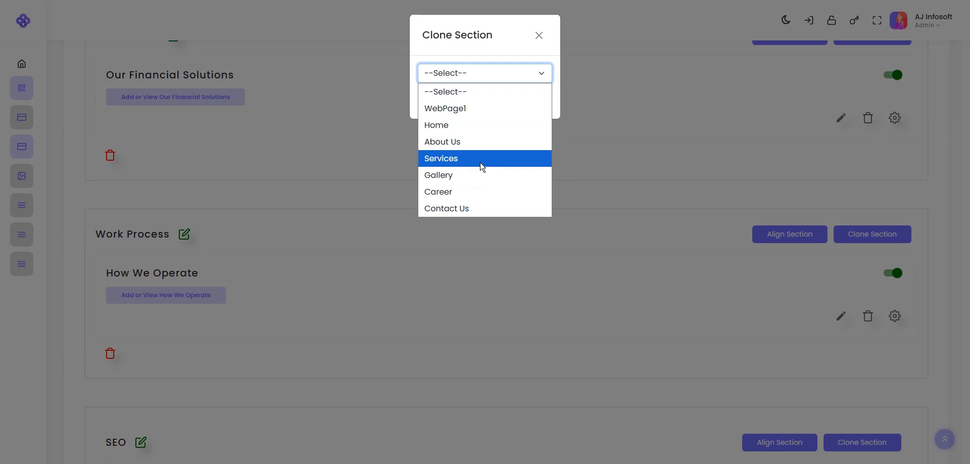
left_click(480, 107)
left_click(458, 106)
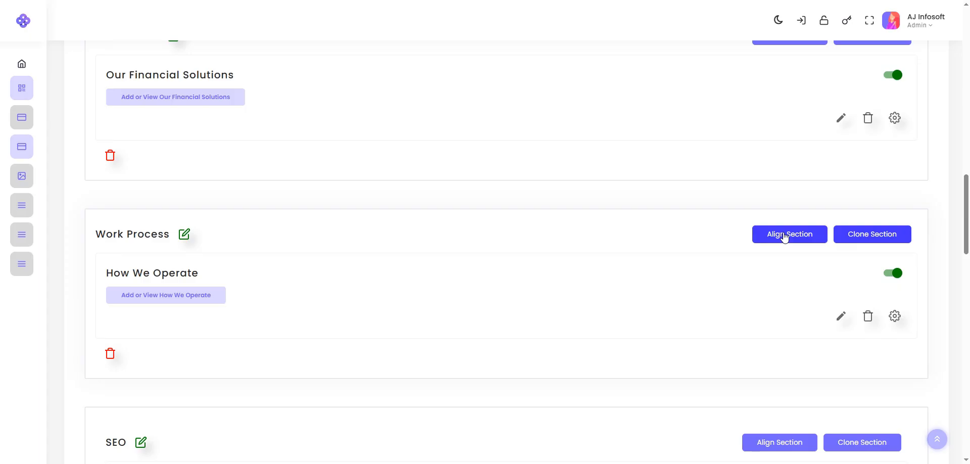
Align the Home page's Footer section to the WebPage1 page and submit the choice.
scroll(793, 243, "down", 20)
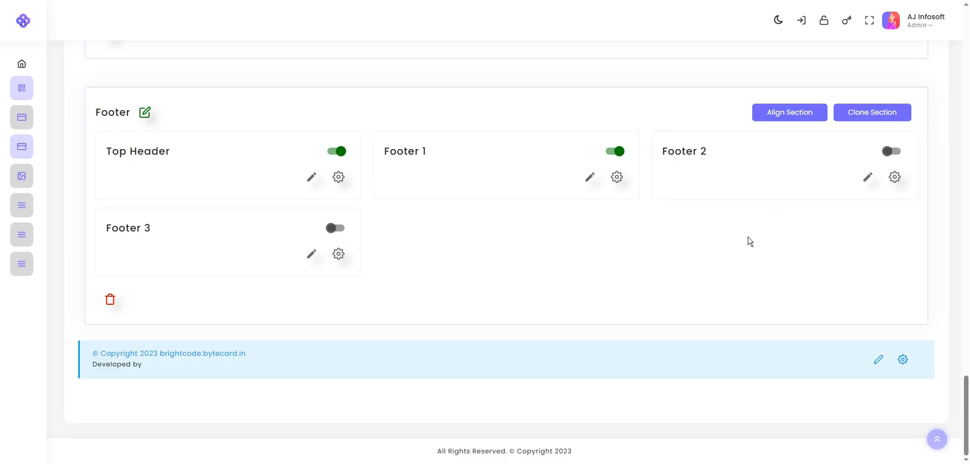
left_click(781, 114)
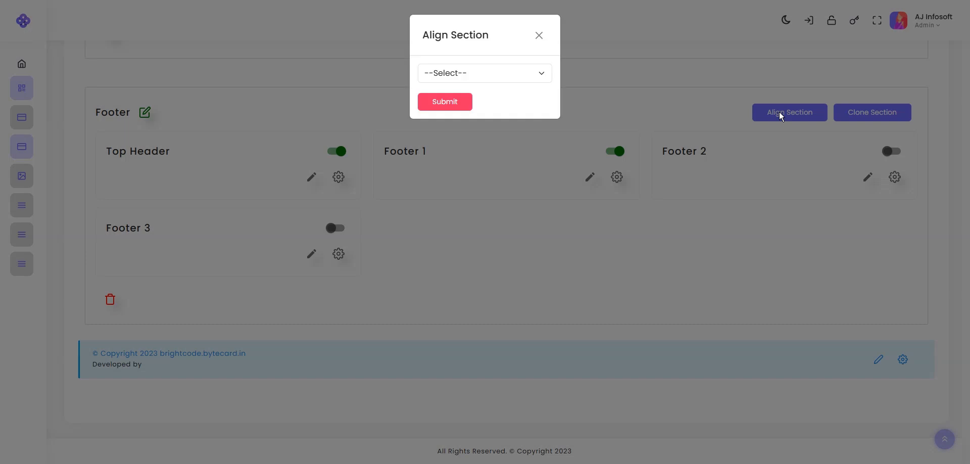
left_click(508, 74)
left_click(482, 109)
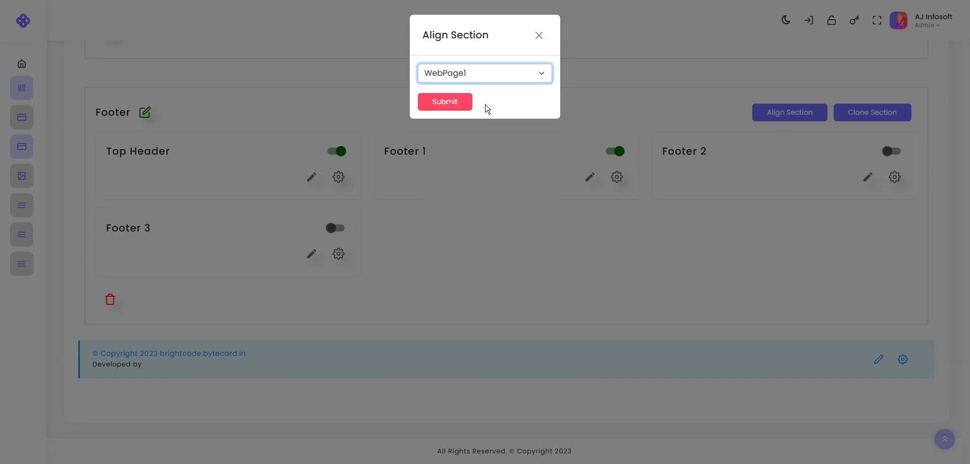
left_click(456, 77)
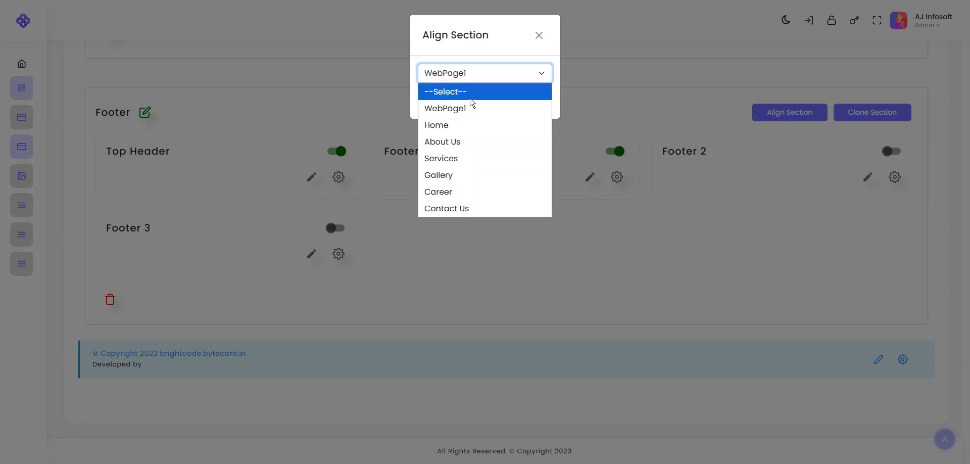
left_click(467, 114)
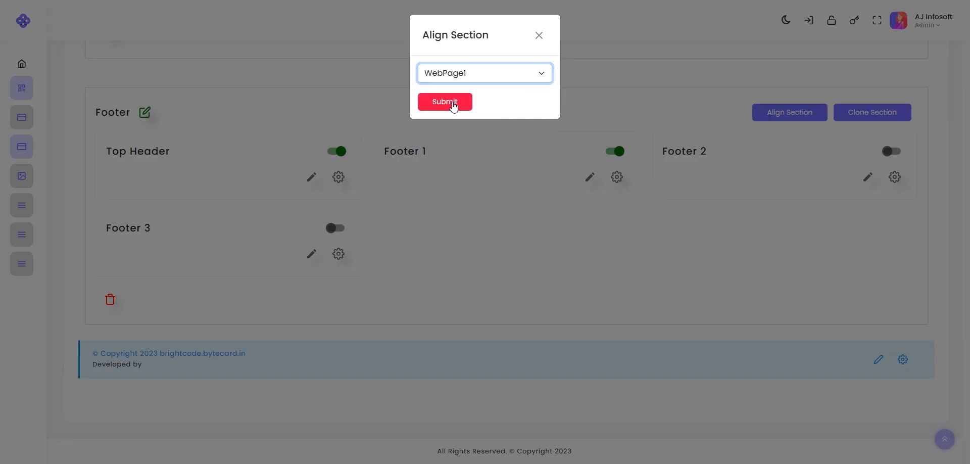
left_click(454, 103)
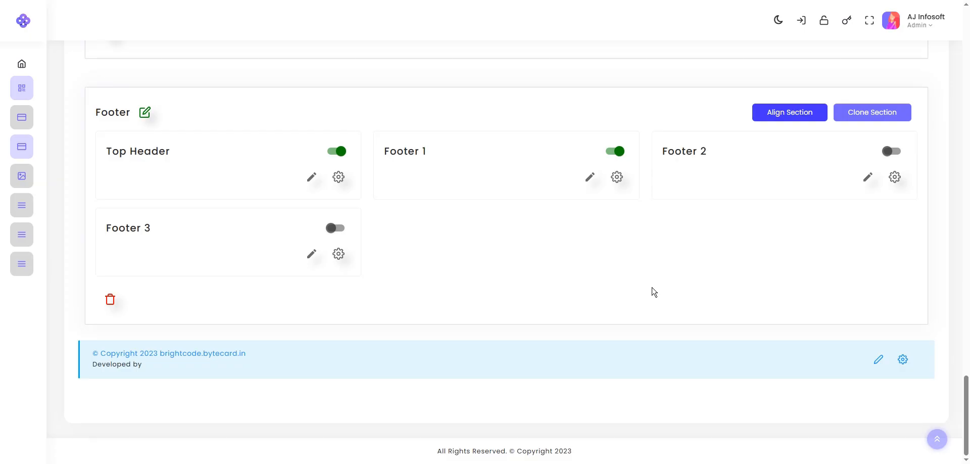
Look through the Home page's section list from Footer up to Portfolio, and view the live Services page's banner and service cards.
scroll(758, 328, "up", 2)
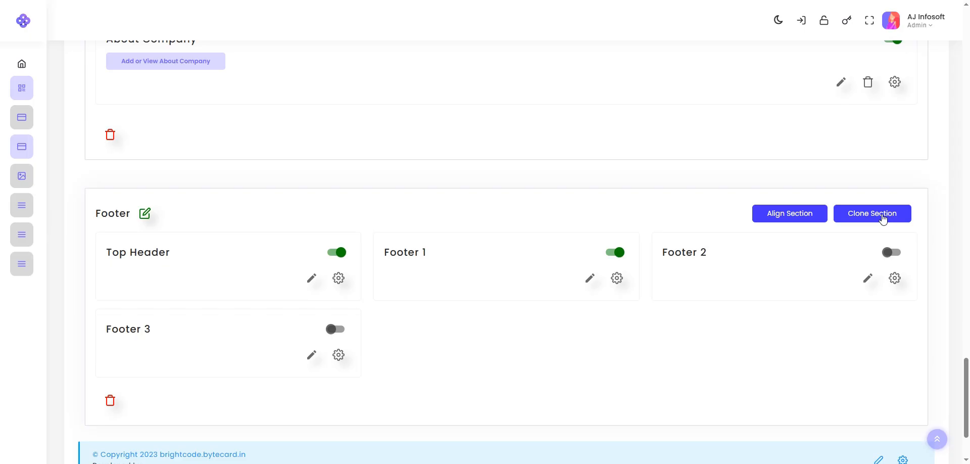
left_click(885, 222)
scroll(795, 304, "up", 20)
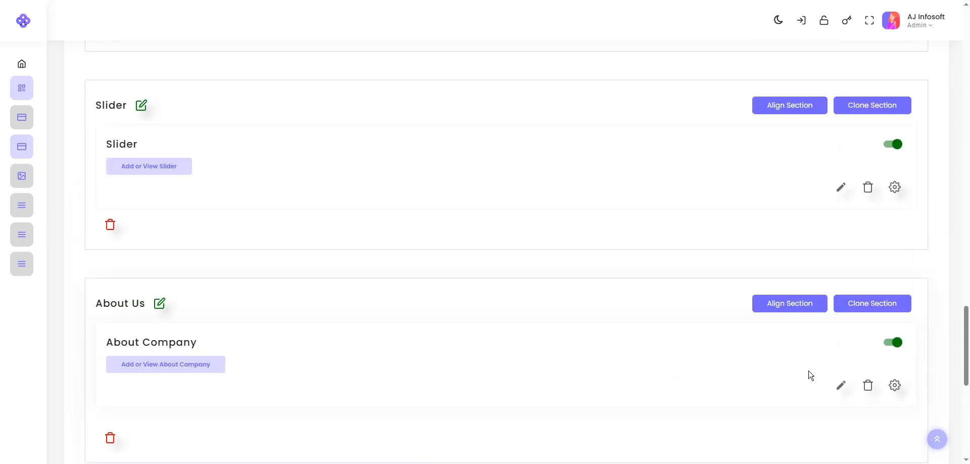
scroll(465, 337, "up", 15)
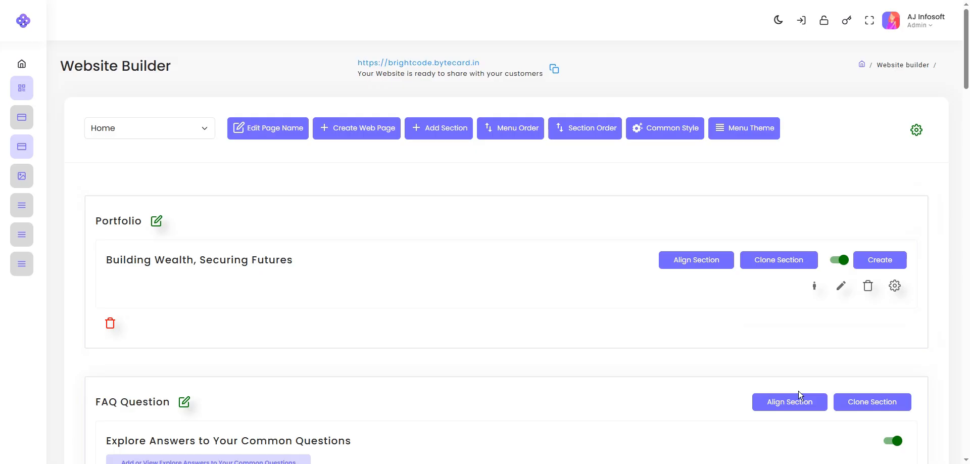
left_click(686, 269)
scroll(783, 333, "down", 3)
scroll(369, 328, "up", 3)
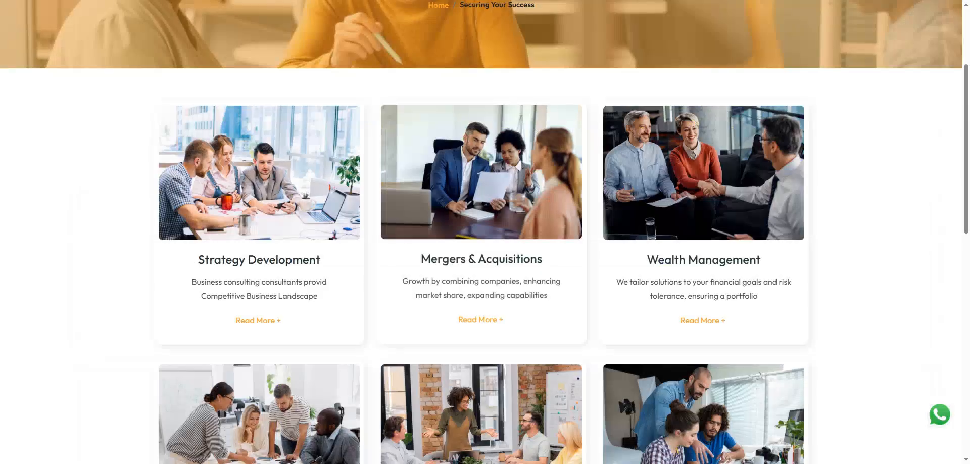
scroll(520, 360, "up", 3)
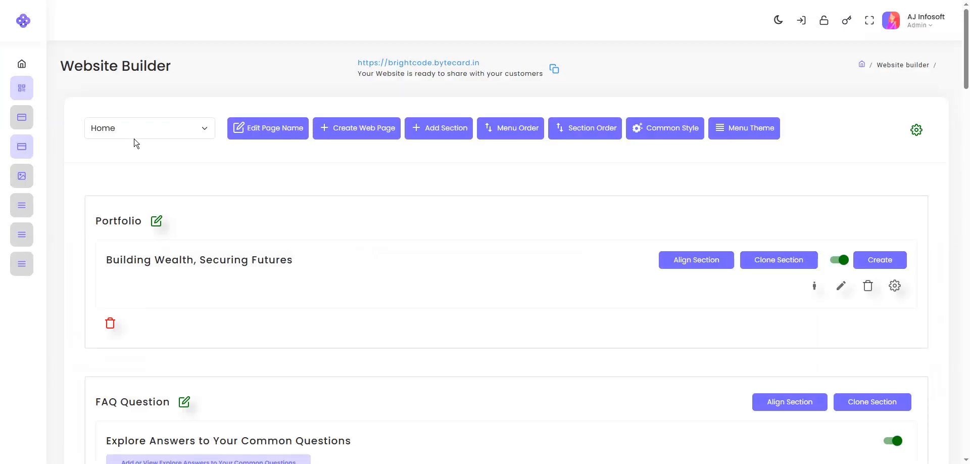
Switch the website builder to the Services page and look through its SEO, Page Title and Footer sections.
left_click(135, 143)
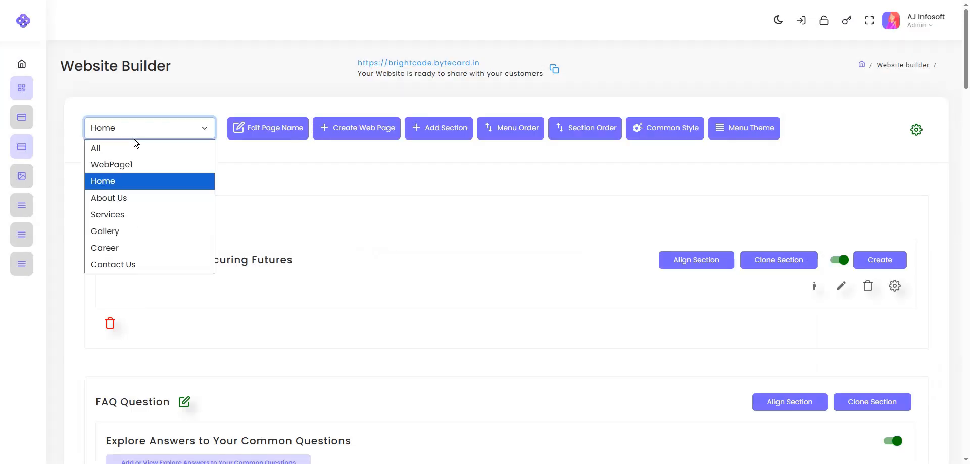
left_click(129, 209)
scroll(235, 379, "down", 5)
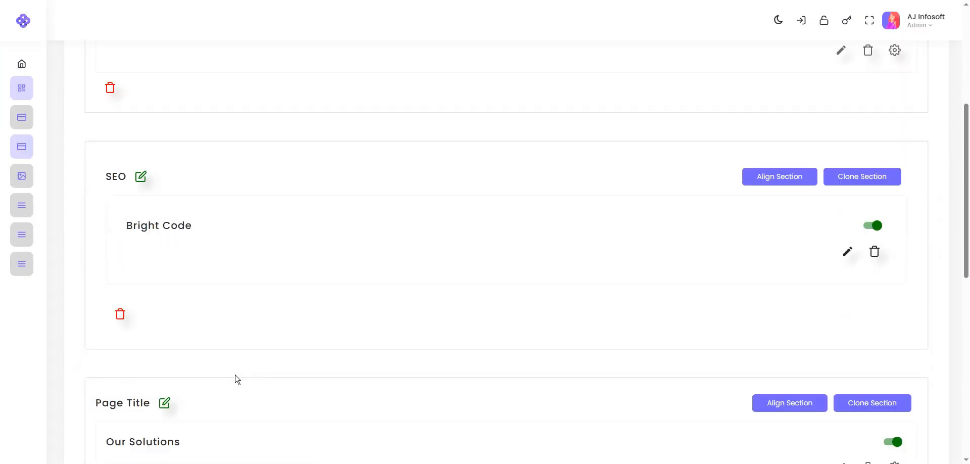
scroll(235, 379, "up", 5)
scroll(271, 399, "down", 5)
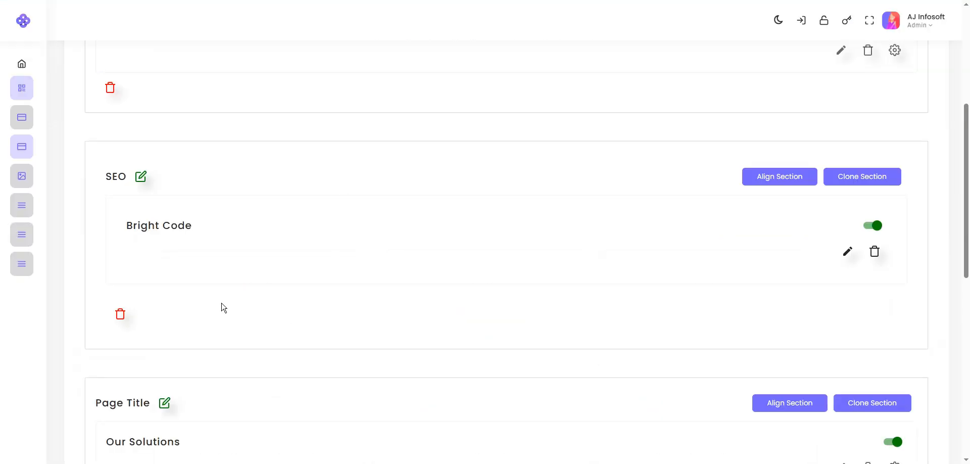
scroll(223, 307, "down", 4)
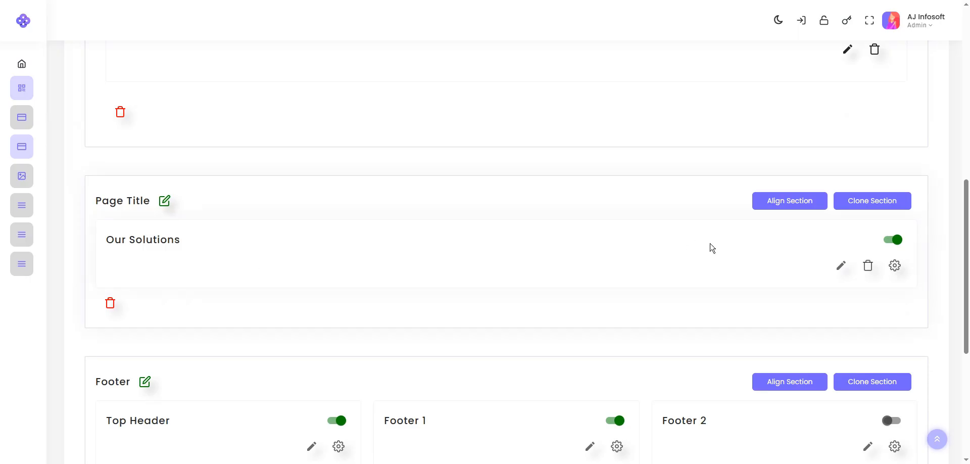
Open the Page Title's Our Solutions entry, compare its title and subtitle fields with the live About Us banner, and leave without saving.
left_click(842, 268)
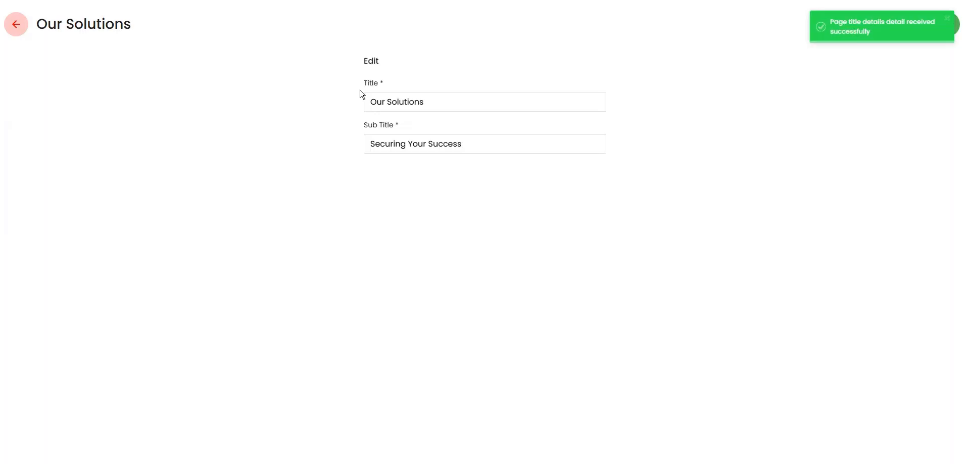
left_click(457, 104)
left_click_drag(457, 103, 313, 100)
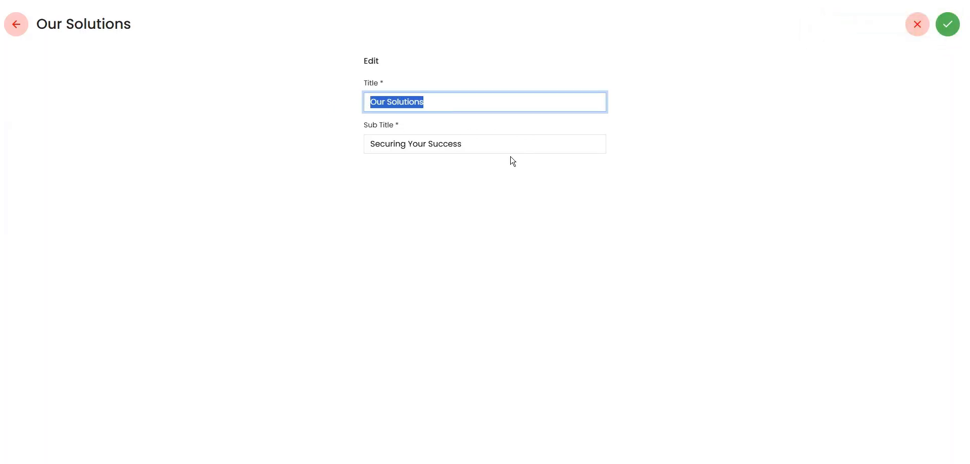
left_click_drag(508, 148, 273, 152)
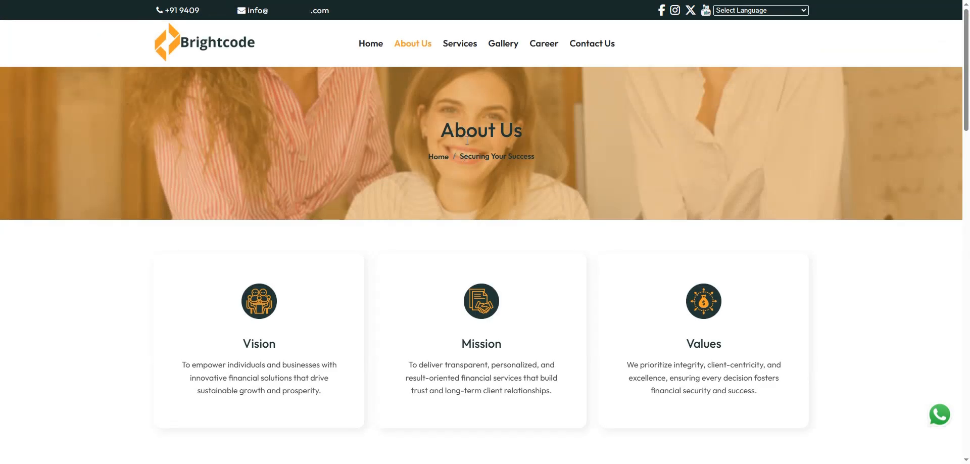
left_click_drag(437, 135, 453, 166)
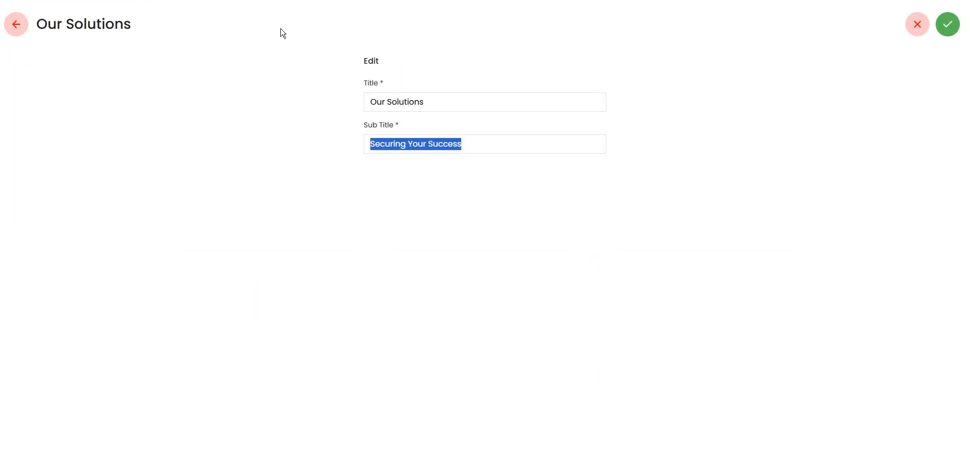
left_click(15, 24)
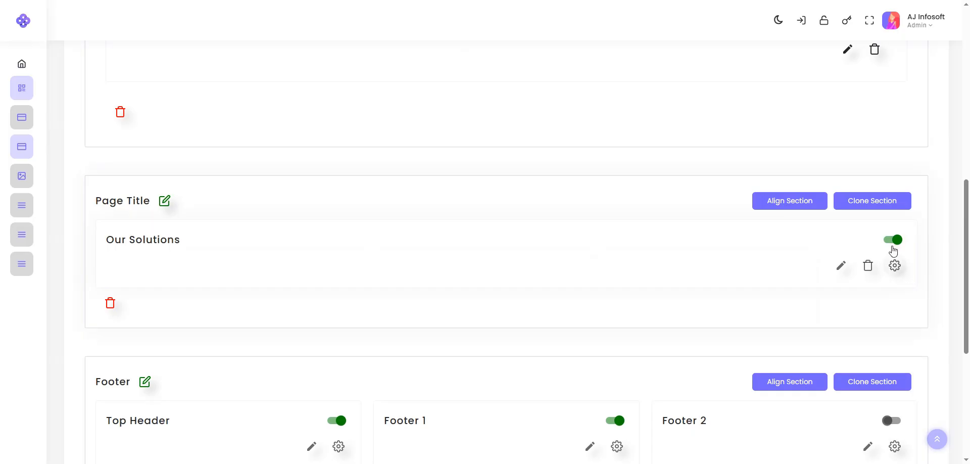
Review the Our Solutions page title's style settings, from page head and background image to title and breadcrumb options, and leave without saving.
left_click(895, 266)
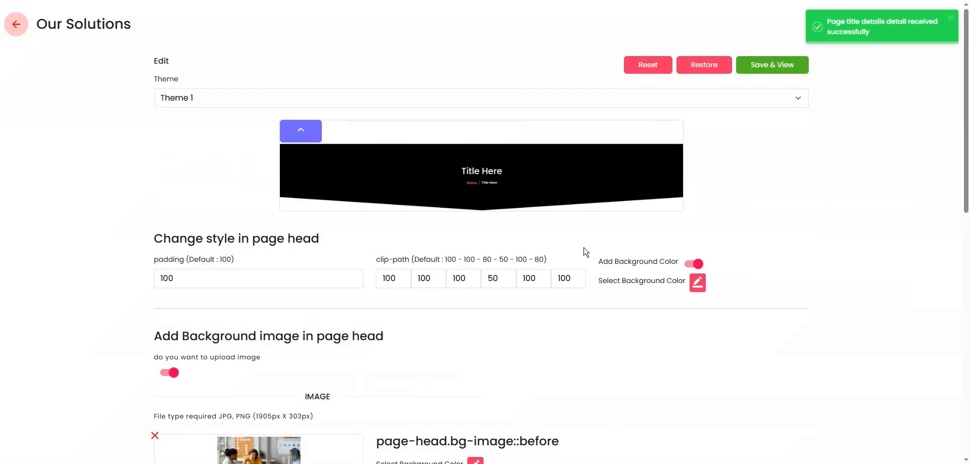
scroll(505, 278, "down", 3)
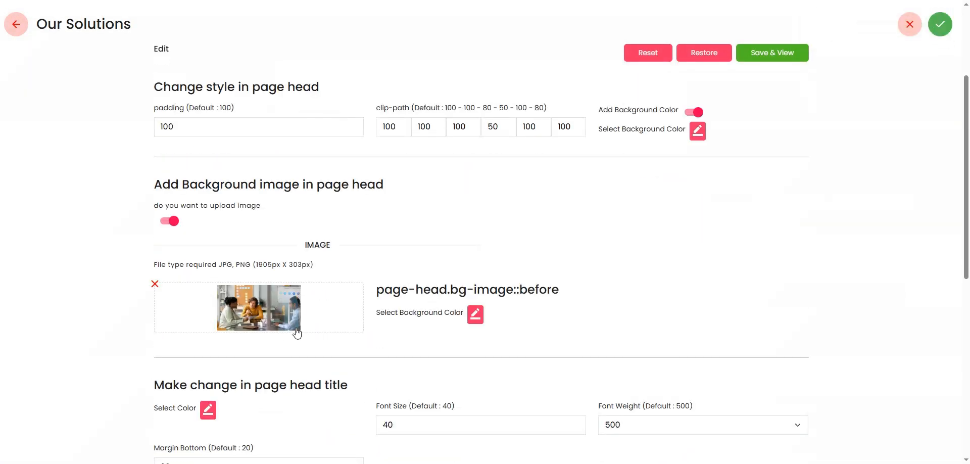
scroll(528, 335, "down", 5)
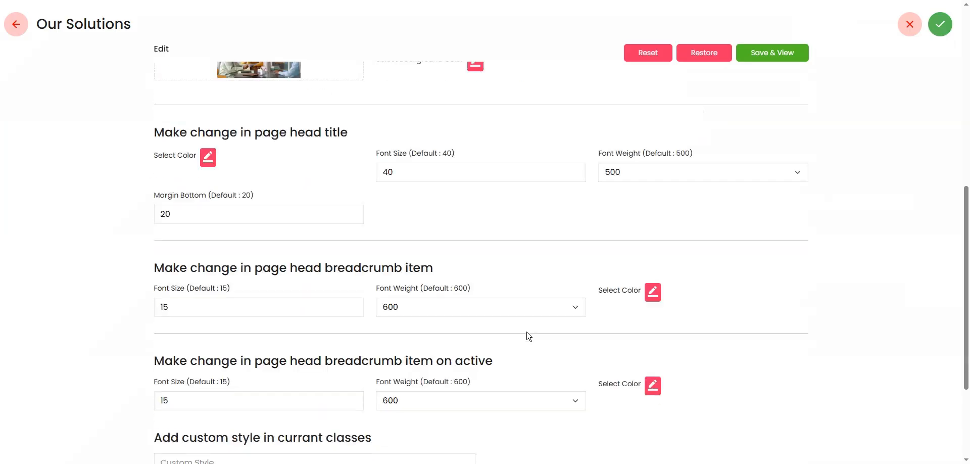
scroll(528, 335, "up", 8)
left_click(16, 24)
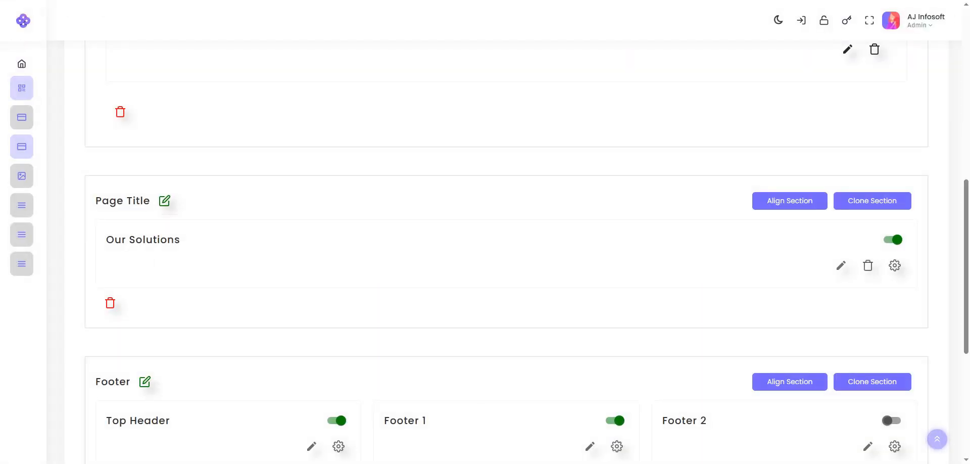
Check the live About Us banner again, and return to the website builder to view the Services section heading the Services page.
key("ctrl+Tab")
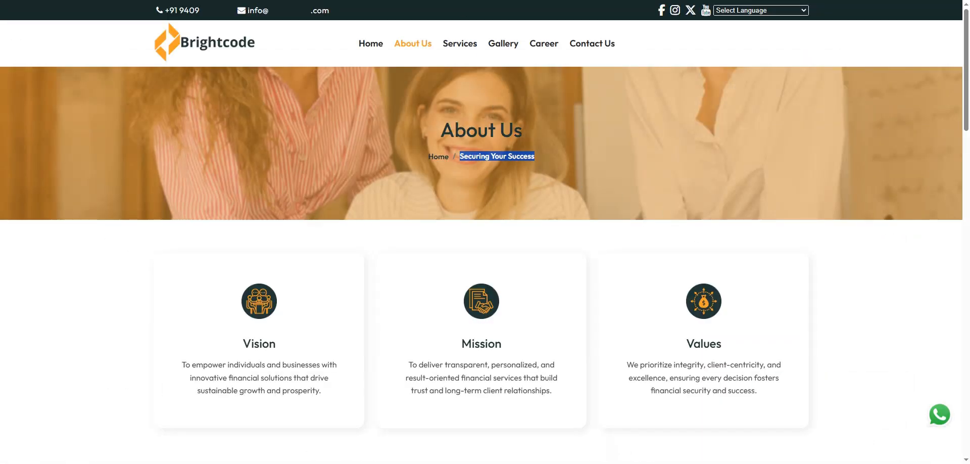
key("ctrl+shift+Tab")
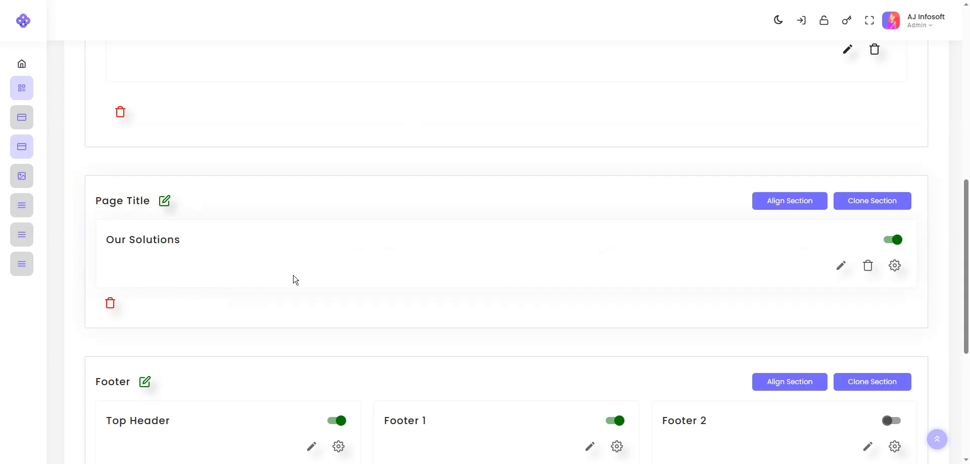
scroll(298, 279, "up", 1)
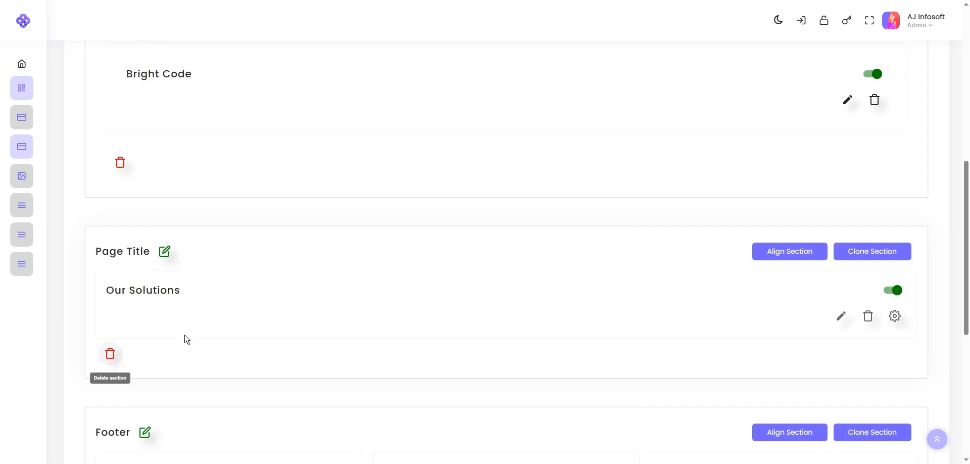
scroll(235, 335, "up", 5)
scroll(235, 335, "up", 3)
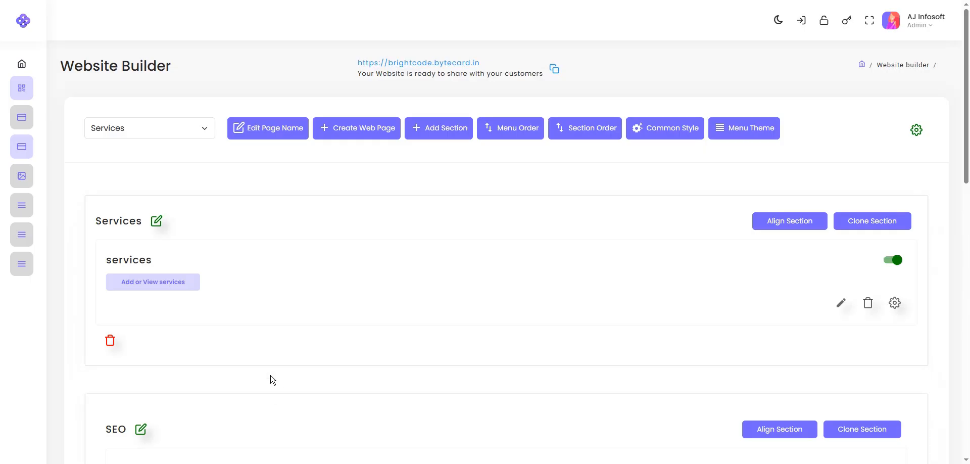